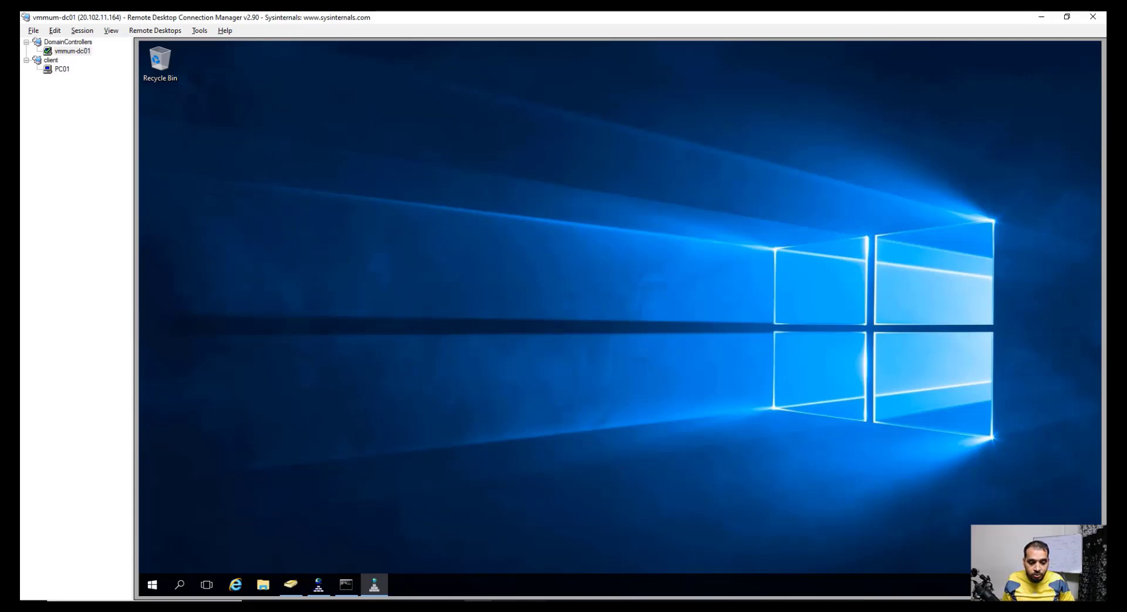
Step: Switch from the domain controller session to the OneNote domain diagram
{"action": "key", "text": "alt+Tab"}
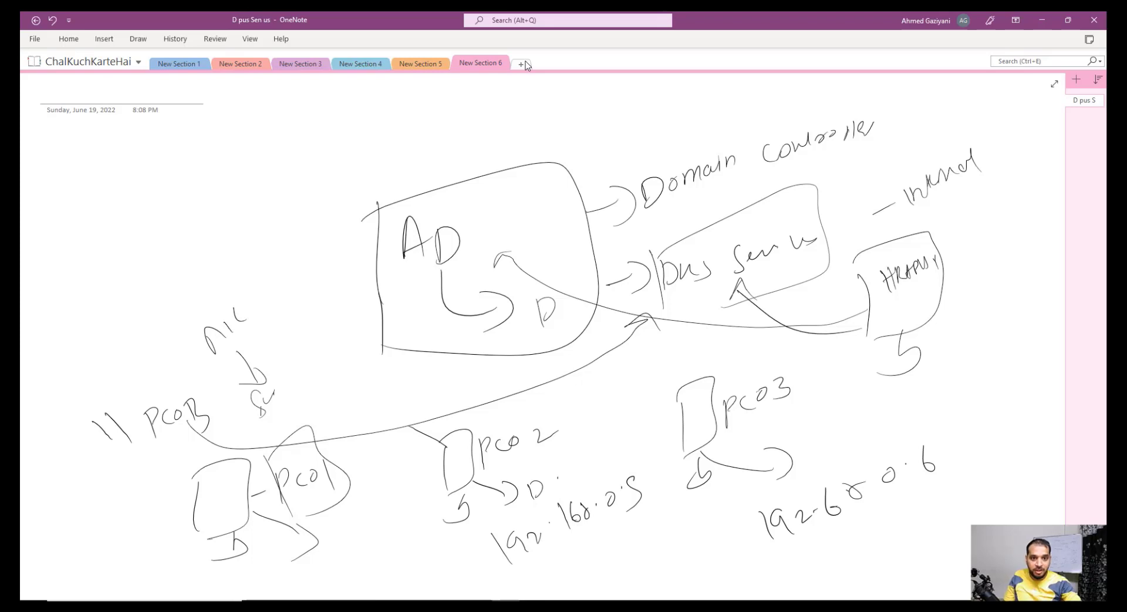
Step: In a new section, draw a box labelled DC with an outer box and an arrow
{"action": "left_click", "coordinate": [523, 62]}
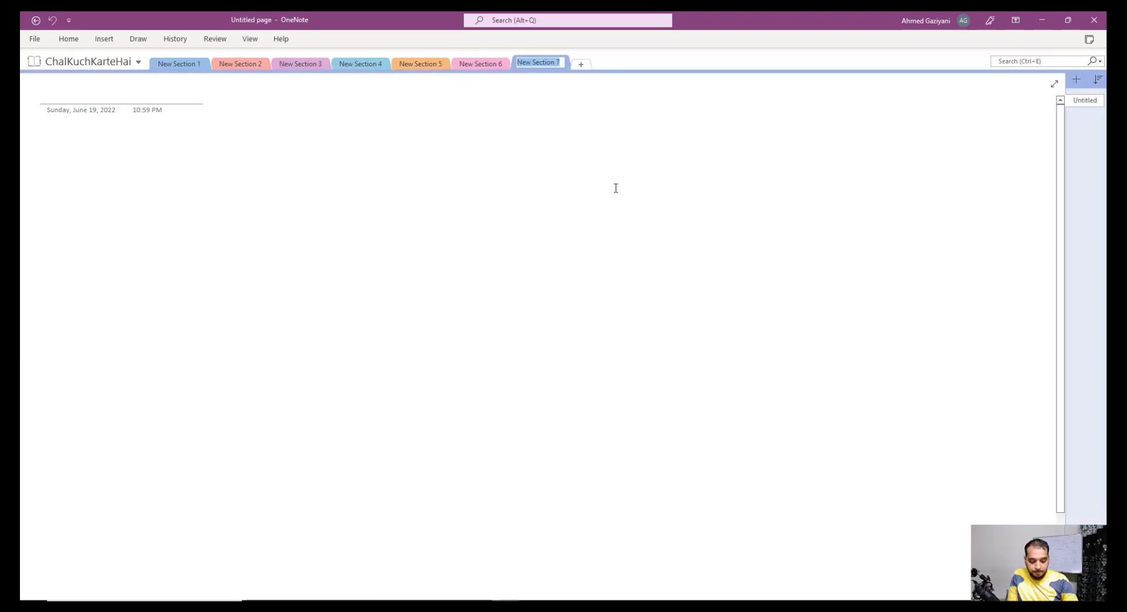
{"action": "left_click_drag", "start_coordinate": [471, 224], "coordinate": [469, 272]}
{"action": "mouse_move", "coordinate": [463, 225]}
{"action": "left_mouse_down"}
{"action": "mouse_move", "coordinate": [521, 206]}
{"action": "mouse_move", "coordinate": [467, 284]}
{"action": "mouse_move", "coordinate": [485, 240]}
{"action": "left_mouse_up"}
{"action": "left_click_drag", "start_coordinate": [514, 242], "coordinate": [518, 255]}
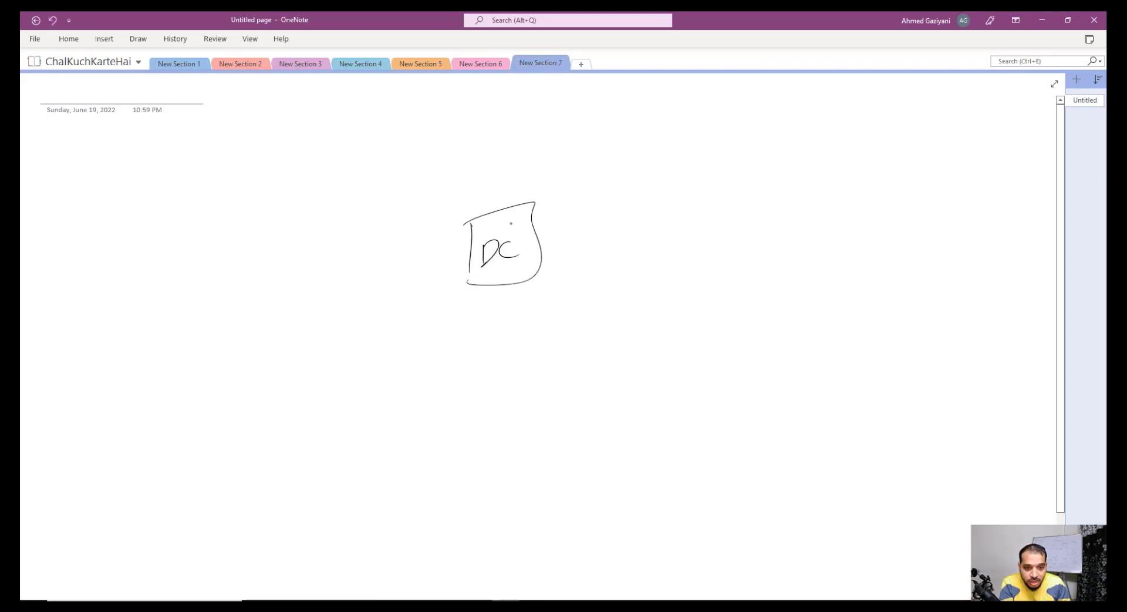
{"action": "left_click_drag", "start_coordinate": [438, 203], "coordinate": [440, 314]}
{"action": "mouse_move", "coordinate": [436, 224]}
{"action": "left_mouse_down"}
{"action": "mouse_move", "coordinate": [552, 293]}
{"action": "mouse_move", "coordinate": [442, 312]}
{"action": "left_mouse_up"}
{"action": "left_click_drag", "start_coordinate": [518, 167], "coordinate": [560, 147]}
{"action": "mouse_move", "coordinate": [549, 134]}
{"action": "left_mouse_down"}
{"action": "mouse_move", "coordinate": [576, 164]}
{"action": "mouse_move", "coordinate": [630, 134]}
{"action": "left_mouse_up"}
Step: Write the domain STH.com and the address 10.0.0.4 beside the arrow, with trailing lines
{"action": "mouse_move", "coordinate": [620, 136]}
{"action": "left_mouse_down"}
{"action": "mouse_move", "coordinate": [618, 162]}
{"action": "mouse_move", "coordinate": [637, 160]}
{"action": "left_mouse_up"}
{"action": "mouse_move", "coordinate": [650, 125]}
{"action": "left_mouse_down"}
{"action": "mouse_move", "coordinate": [646, 155]}
{"action": "mouse_move", "coordinate": [643, 144]}
{"action": "mouse_move", "coordinate": [678, 156]}
{"action": "left_mouse_up"}
{"action": "left_click_drag", "start_coordinate": [696, 139], "coordinate": [734, 142]}
{"action": "mouse_move", "coordinate": [610, 189]}
{"action": "left_mouse_down"}
{"action": "mouse_move", "coordinate": [614, 213]}
{"action": "mouse_move", "coordinate": [675, 188]}
{"action": "mouse_move", "coordinate": [774, 179]}
{"action": "left_mouse_up"}
{"action": "left_click", "coordinate": [650, 201]}
{"action": "left_click", "coordinate": [735, 183]}
{"action": "left_click_drag", "start_coordinate": [776, 171], "coordinate": [772, 205]}
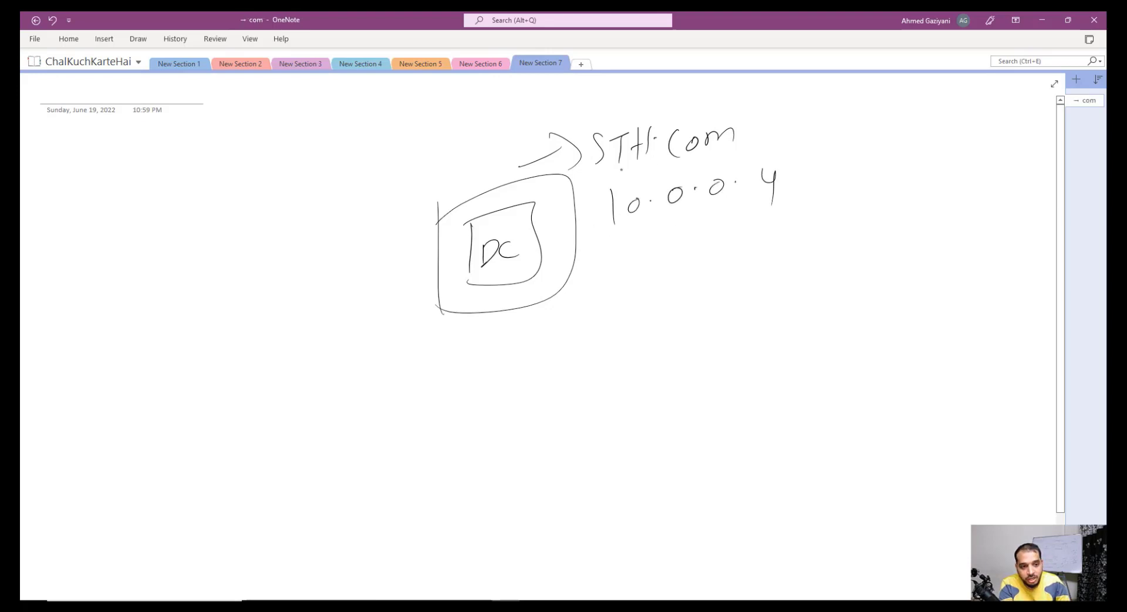
{"action": "left_click_drag", "start_coordinate": [733, 136], "coordinate": [817, 105]}
{"action": "left_click", "coordinate": [814, 160]}
{"action": "left_click_drag", "start_coordinate": [800, 183], "coordinate": [881, 154]}
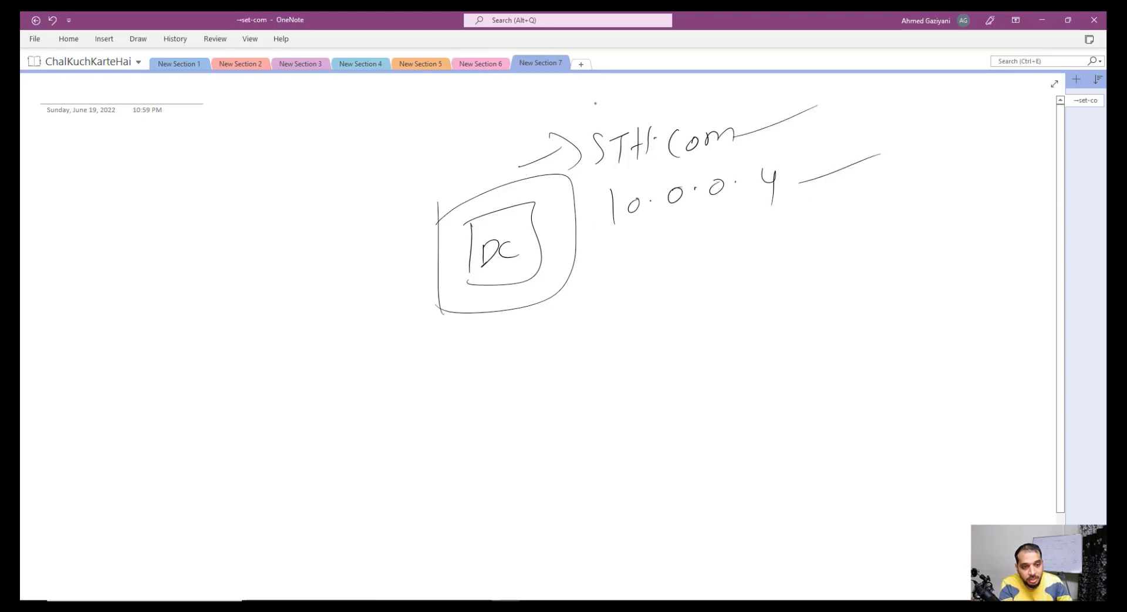
Step: Box the STH.com name, jot a short note left of the arrow, and return to the remote session
{"action": "left_click_drag", "start_coordinate": [586, 121], "coordinate": [589, 176]}
{"action": "mouse_move", "coordinate": [587, 128]}
{"action": "left_mouse_down"}
{"action": "mouse_move", "coordinate": [749, 95]}
{"action": "mouse_move", "coordinate": [597, 177]}
{"action": "left_mouse_up"}
{"action": "left_click_drag", "start_coordinate": [585, 132], "coordinate": [495, 114]}
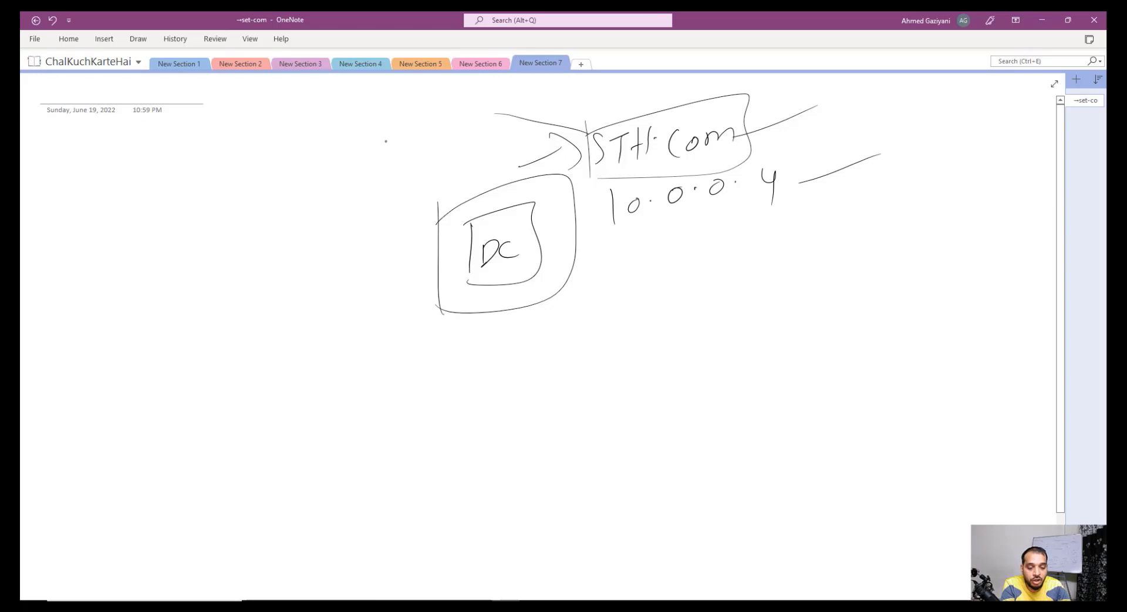
{"action": "left_click_drag", "start_coordinate": [387, 138], "coordinate": [391, 156]}
{"action": "left_click_drag", "start_coordinate": [403, 148], "coordinate": [436, 136]}
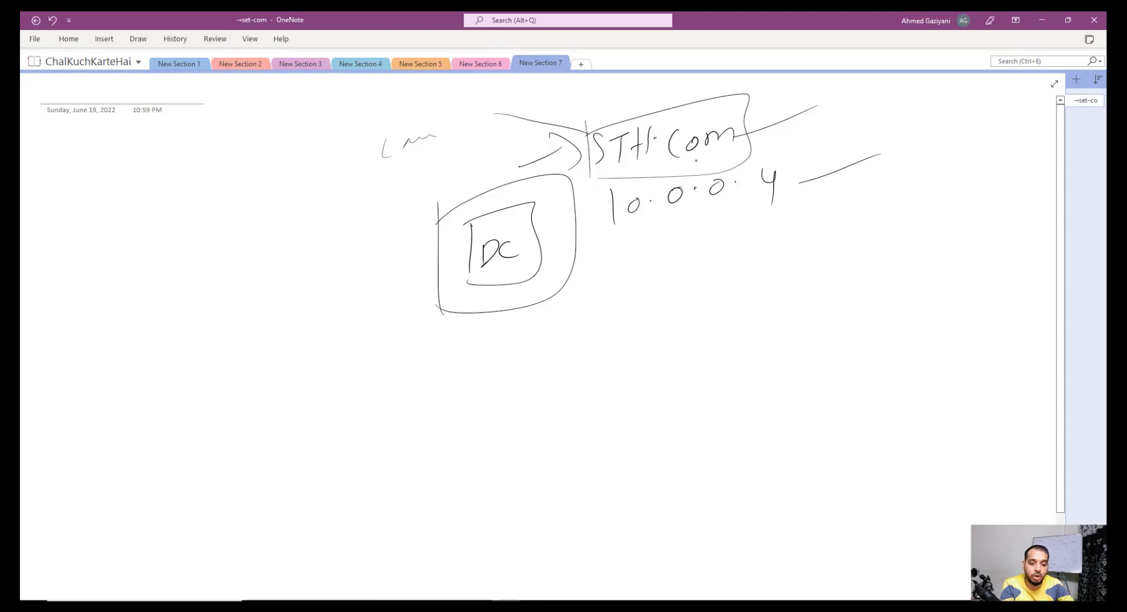
{"action": "left_click", "coordinate": [476, 605]}
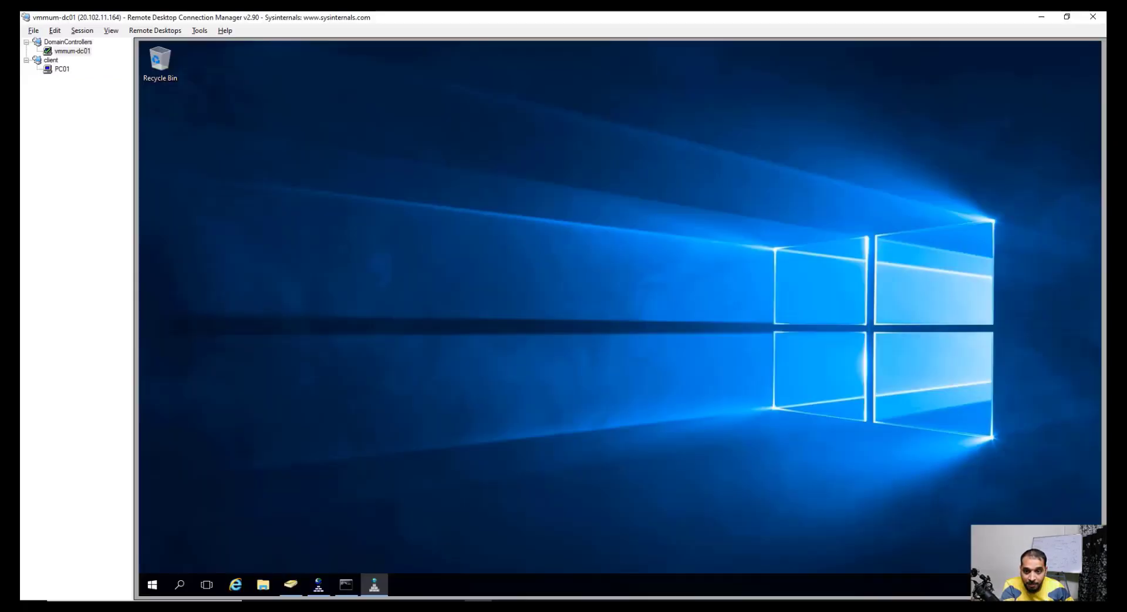
Step: Review the DC's System page showing domain sth.com, minimize it, and return to OneNote
{"action": "right_click", "coordinate": [152, 585]}
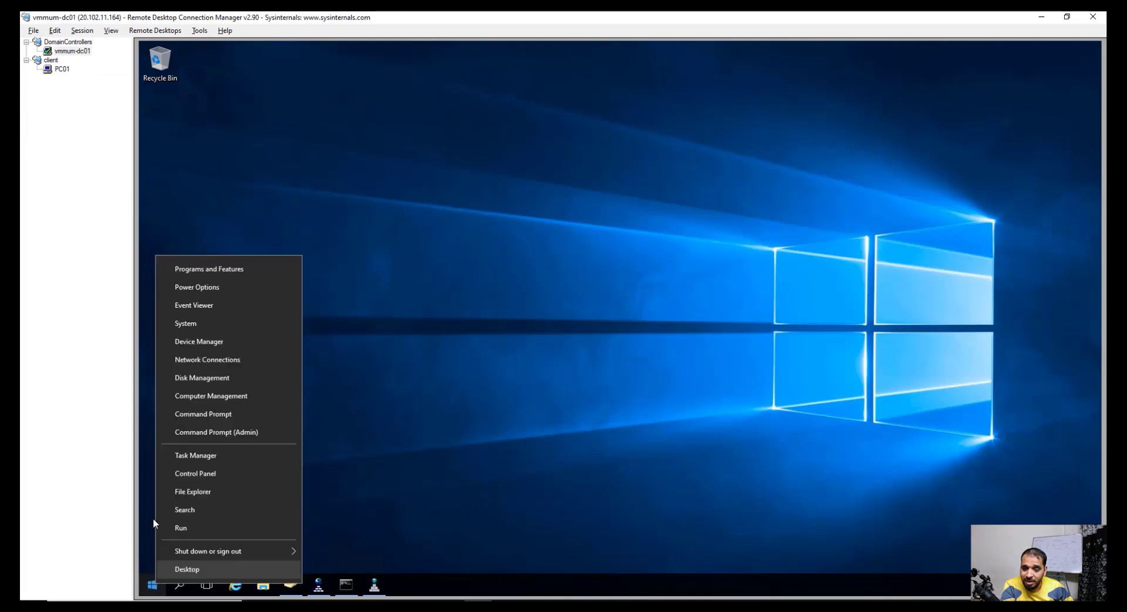
{"action": "left_click", "coordinate": [206, 322]}
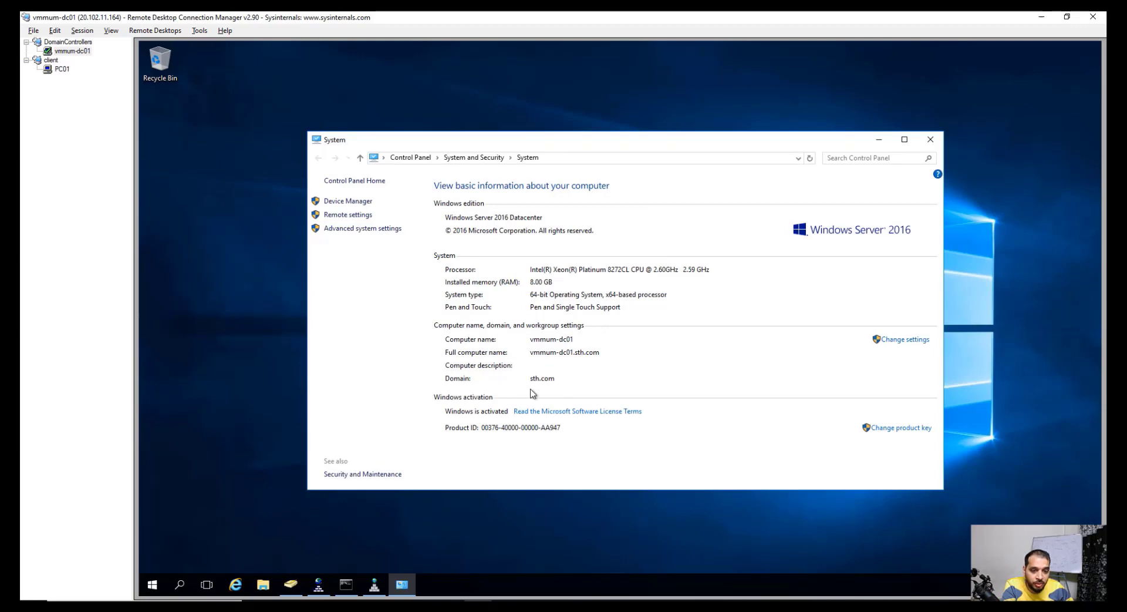
{"action": "left_click", "coordinate": [877, 139]}
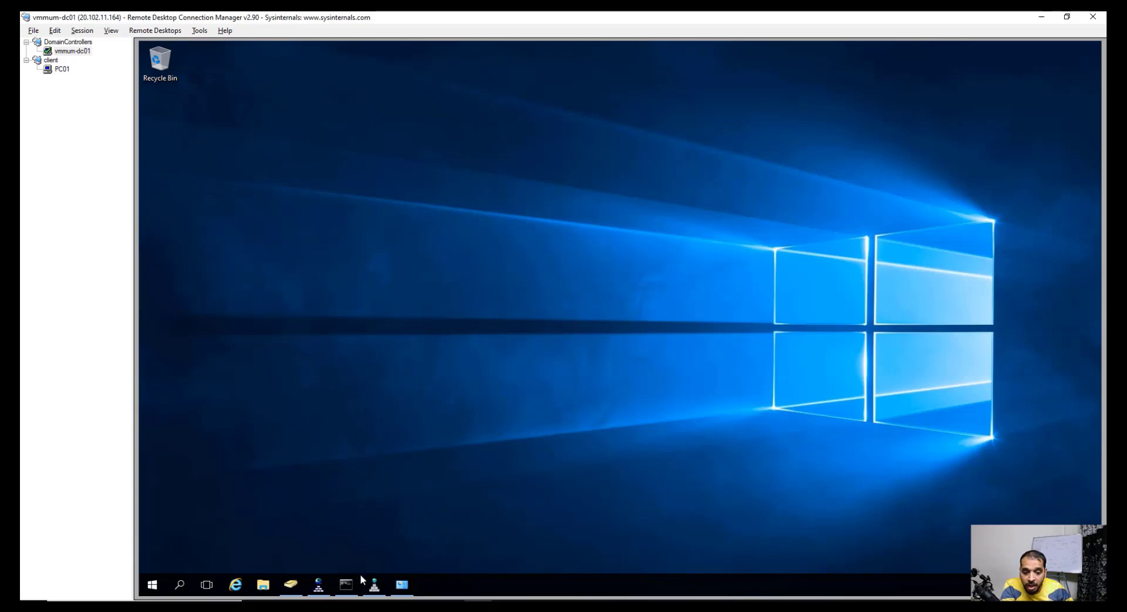
{"action": "left_click", "coordinate": [506, 608]}
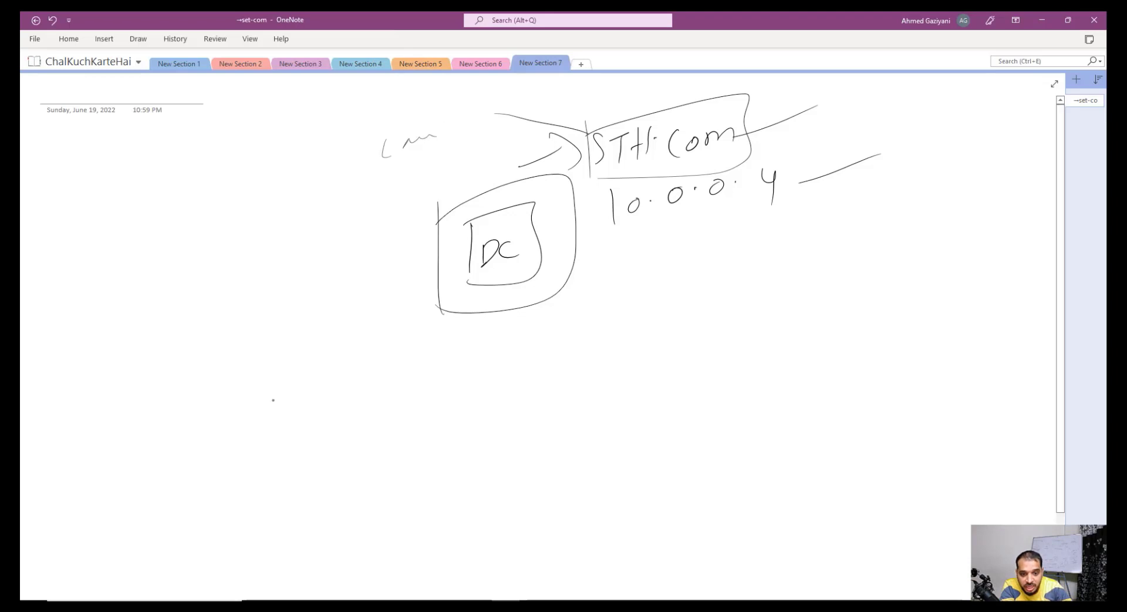
Step: Draw a client box labelled PC01 and link it up to the DC
{"action": "left_click_drag", "start_coordinate": [214, 434], "coordinate": [213, 475]}
{"action": "mouse_move", "coordinate": [208, 433]}
{"action": "left_mouse_down"}
{"action": "mouse_move", "coordinate": [250, 466]}
{"action": "mouse_move", "coordinate": [218, 485]}
{"action": "left_mouse_up"}
{"action": "left_click_drag", "start_coordinate": [241, 479], "coordinate": [230, 502]}
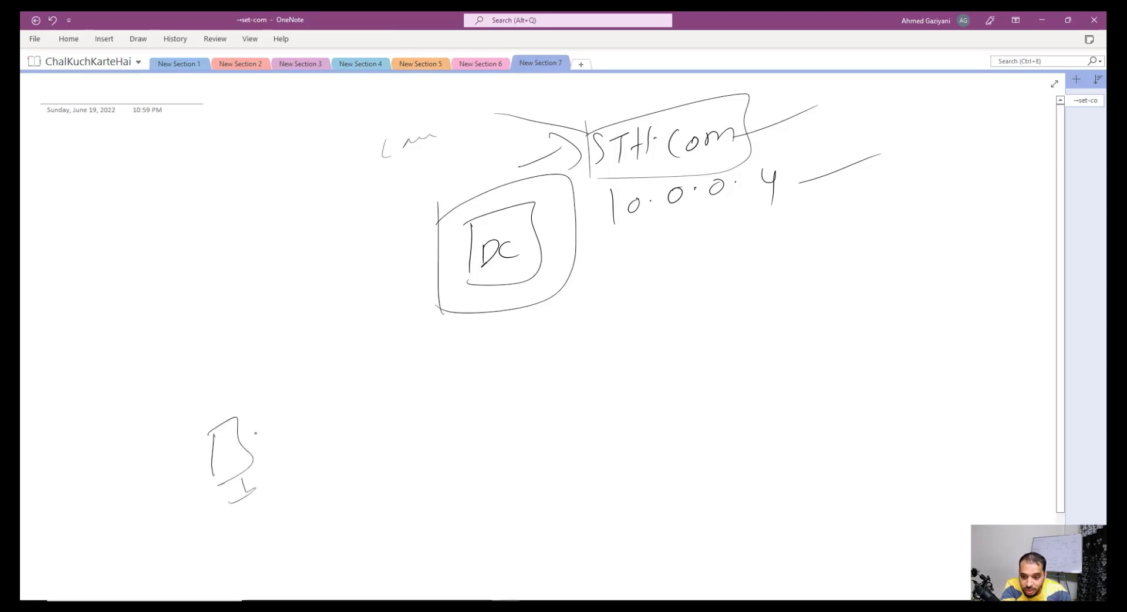
{"action": "left_click_drag", "start_coordinate": [258, 428], "coordinate": [264, 433]}
{"action": "left_click_drag", "start_coordinate": [274, 427], "coordinate": [271, 438]}
{"action": "mouse_move", "coordinate": [279, 428]}
{"action": "left_mouse_down"}
{"action": "mouse_move", "coordinate": [349, 482]}
{"action": "mouse_move", "coordinate": [472, 374]}
{"action": "mouse_move", "coordinate": [580, 202]}
{"action": "mouse_move", "coordinate": [587, 211]}
{"action": "left_mouse_up"}
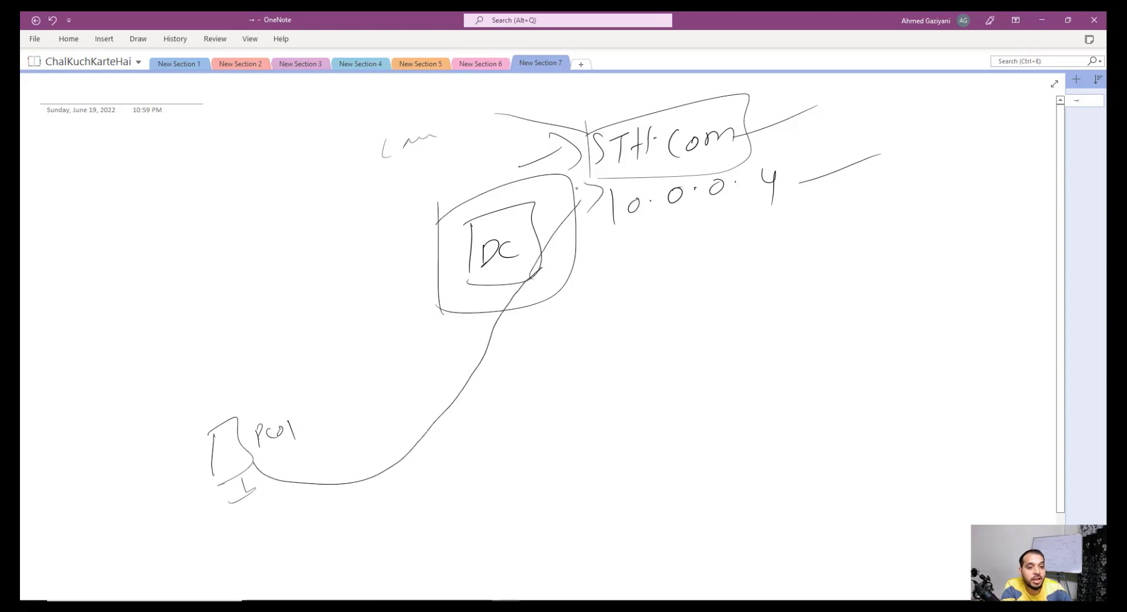
{"action": "left_click_drag", "start_coordinate": [584, 165], "coordinate": [527, 182]}
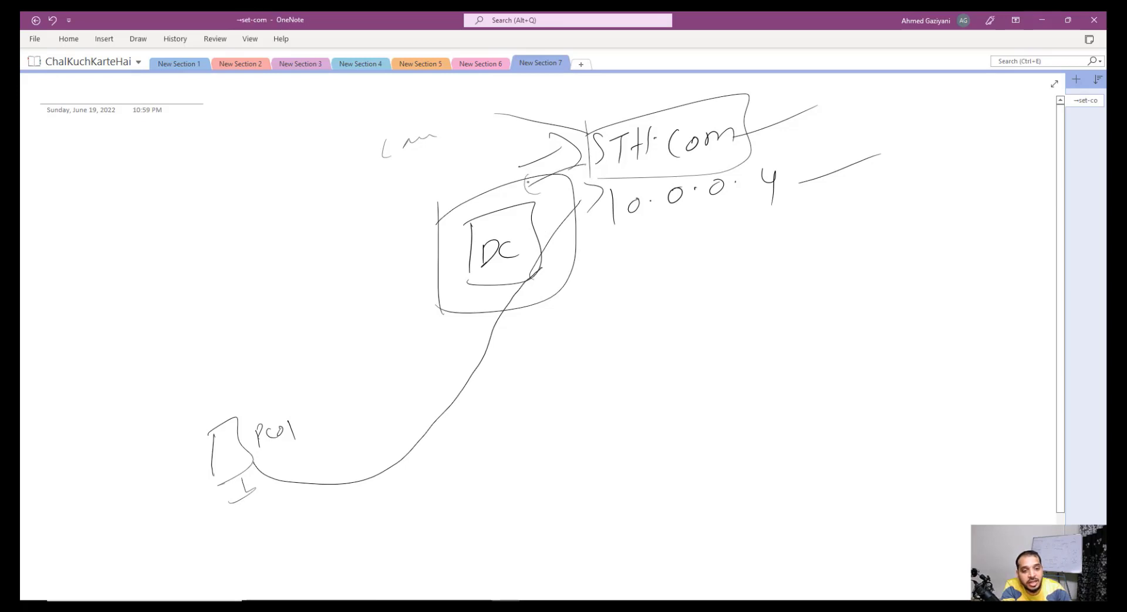
Step: Draw an ADC box linked to STH.com and enclose PC01 in a rounded outline
{"action": "mouse_move", "coordinate": [738, 158]}
{"action": "left_mouse_down"}
{"action": "mouse_move", "coordinate": [869, 228]}
{"action": "mouse_move", "coordinate": [841, 253]}
{"action": "mouse_move", "coordinate": [841, 319]}
{"action": "left_mouse_up"}
{"action": "mouse_move", "coordinate": [839, 241]}
{"action": "left_mouse_down"}
{"action": "mouse_move", "coordinate": [904, 293]}
{"action": "mouse_move", "coordinate": [838, 321]}
{"action": "left_mouse_up"}
{"action": "left_click", "coordinate": [885, 333]}
{"action": "mouse_move", "coordinate": [869, 349]}
{"action": "left_mouse_down"}
{"action": "mouse_move", "coordinate": [878, 328]}
{"action": "mouse_move", "coordinate": [863, 355]}
{"action": "left_mouse_up"}
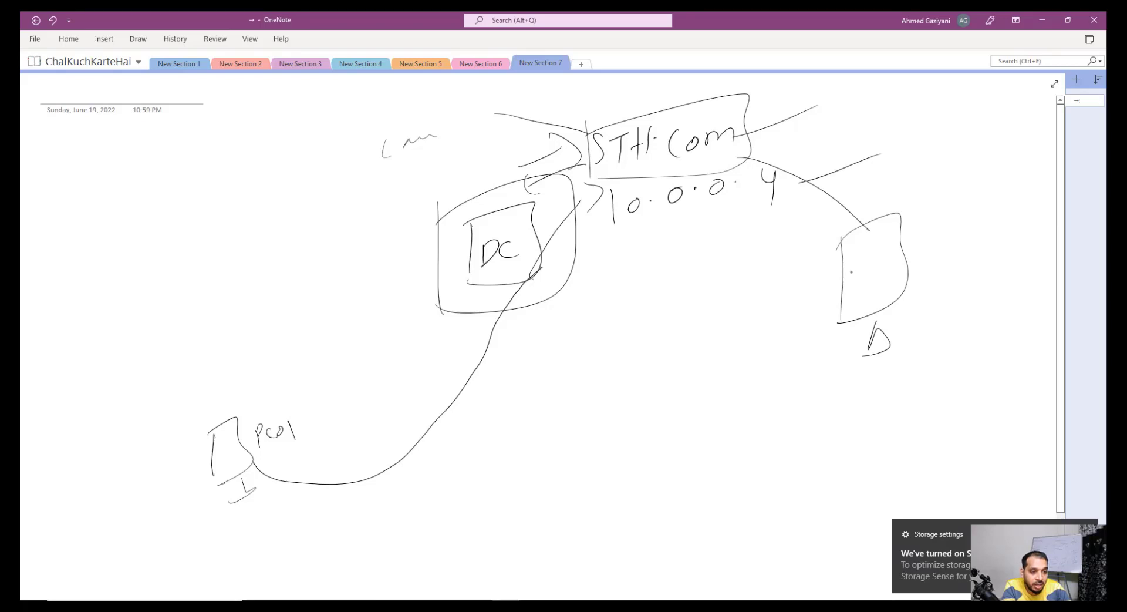
{"action": "left_click_drag", "start_coordinate": [849, 289], "coordinate": [856, 269]}
{"action": "mouse_move", "coordinate": [856, 269]}
{"action": "left_mouse_down"}
{"action": "mouse_move", "coordinate": [862, 287]}
{"action": "mouse_move", "coordinate": [868, 266]}
{"action": "left_mouse_up"}
{"action": "left_click", "coordinate": [883, 265]}
{"action": "mouse_move", "coordinate": [868, 265]}
{"action": "left_mouse_down"}
{"action": "mouse_move", "coordinate": [867, 283]}
{"action": "mouse_move", "coordinate": [896, 275]}
{"action": "left_mouse_up"}
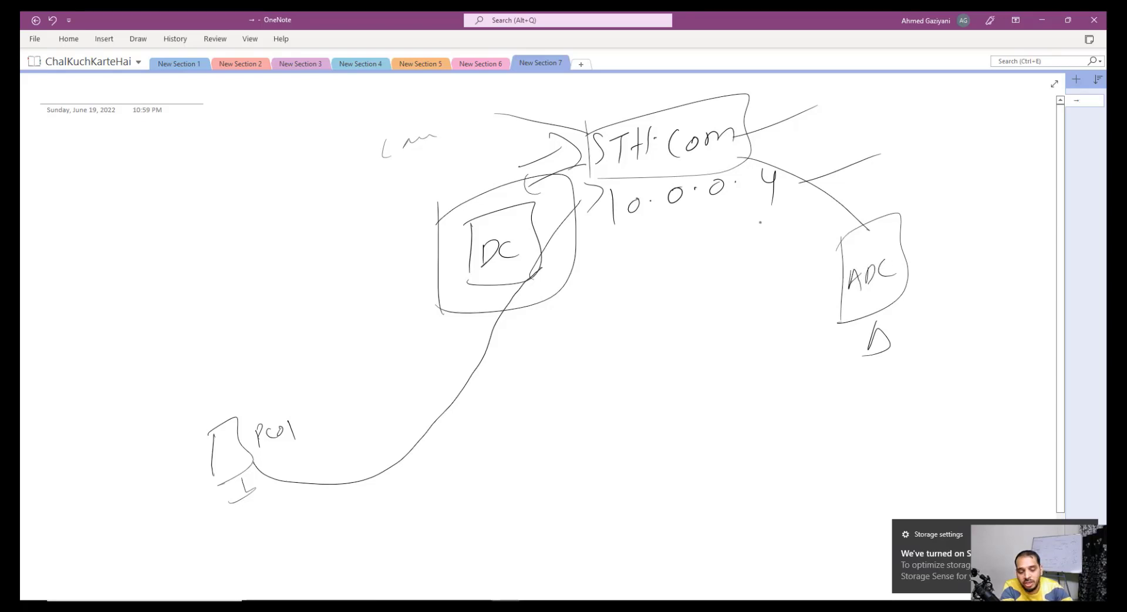
{"action": "left_click_drag", "start_coordinate": [185, 419], "coordinate": [223, 517]}
{"action": "mouse_move", "coordinate": [194, 420]}
{"action": "left_mouse_down"}
{"action": "mouse_move", "coordinate": [332, 376]}
{"action": "mouse_move", "coordinate": [235, 506]}
{"action": "left_mouse_up"}
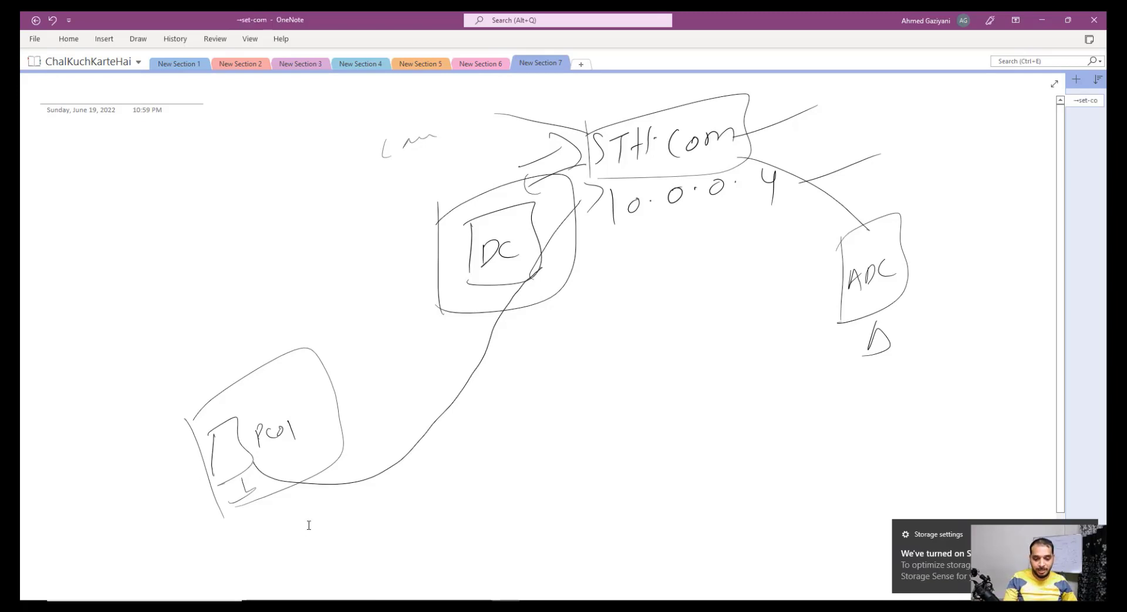
Step: Open Windows PowerShell (Admin) in the PC01 session
{"action": "key", "text": "alt+Tab"}
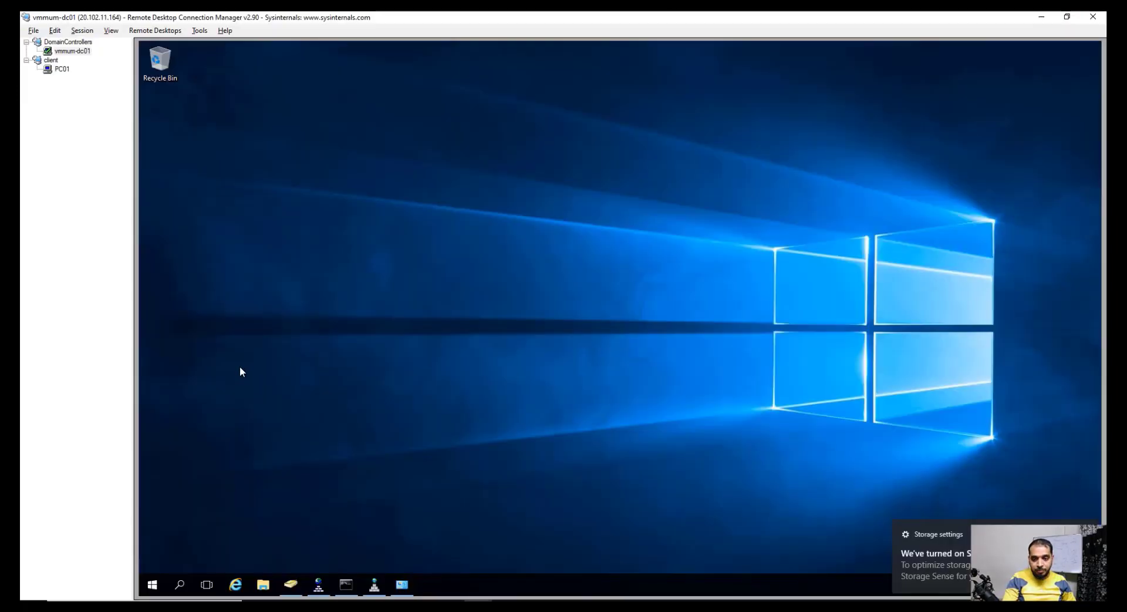
{"action": "left_click", "coordinate": [61, 69]}
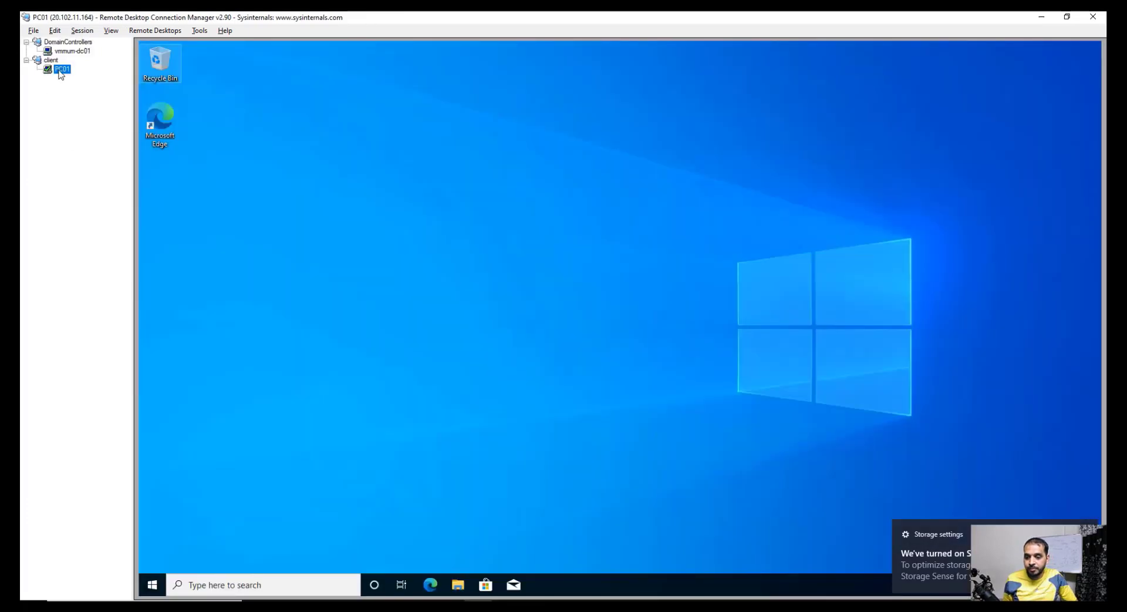
{"action": "right_click", "coordinate": [153, 583]}
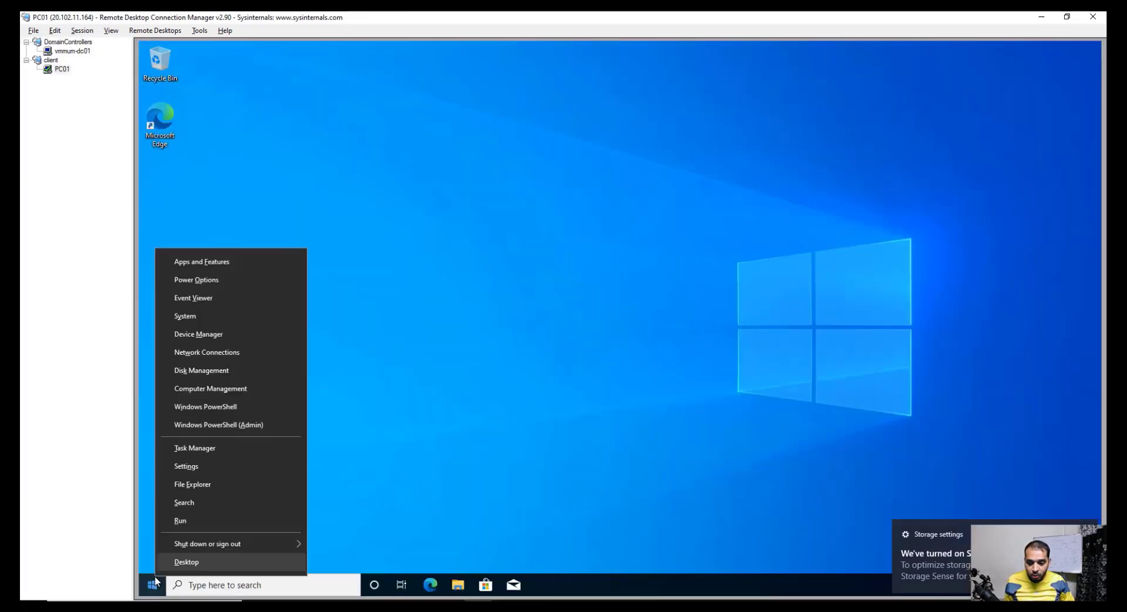
{"action": "left_click", "coordinate": [208, 424]}
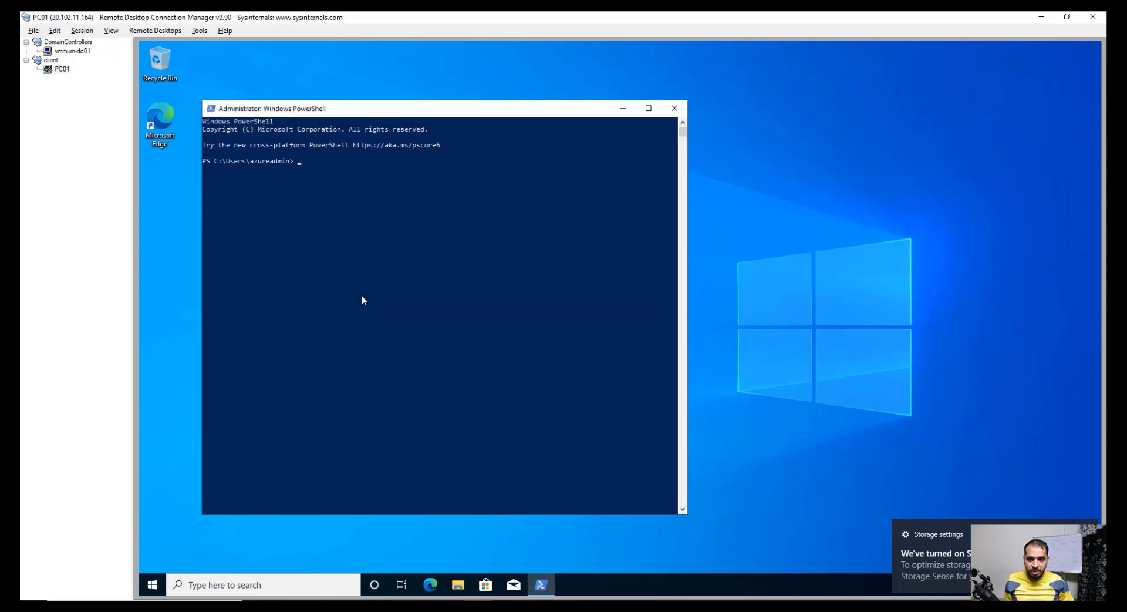
Step: Set the PowerShell console font size to 24
{"action": "right_click", "coordinate": [363, 109]}
{"action": "left_click", "coordinate": [399, 218]}
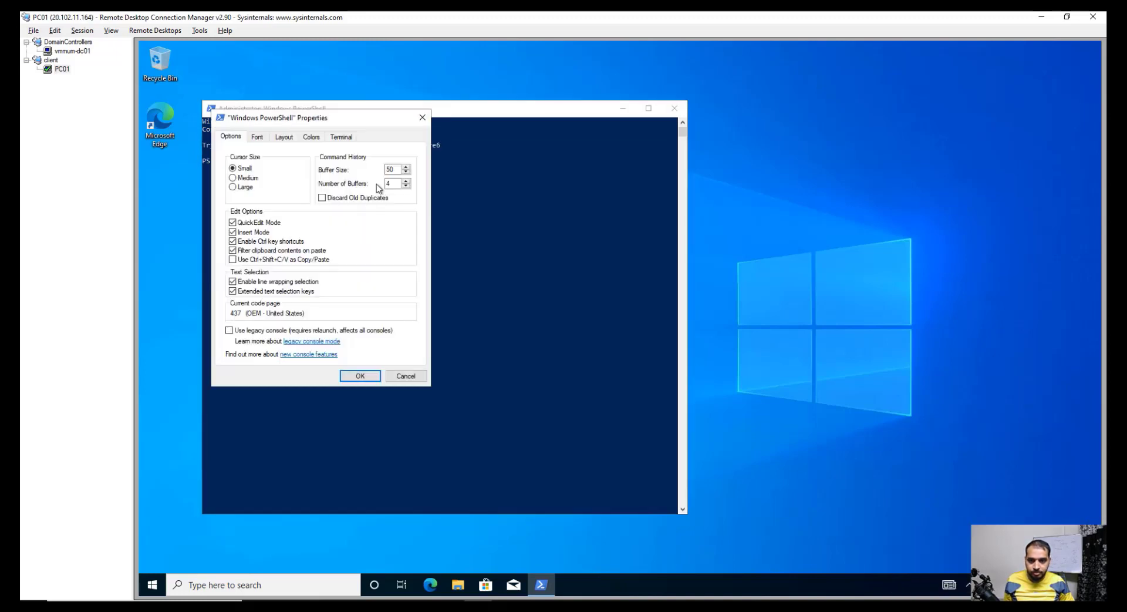
{"action": "left_click", "coordinate": [257, 137]}
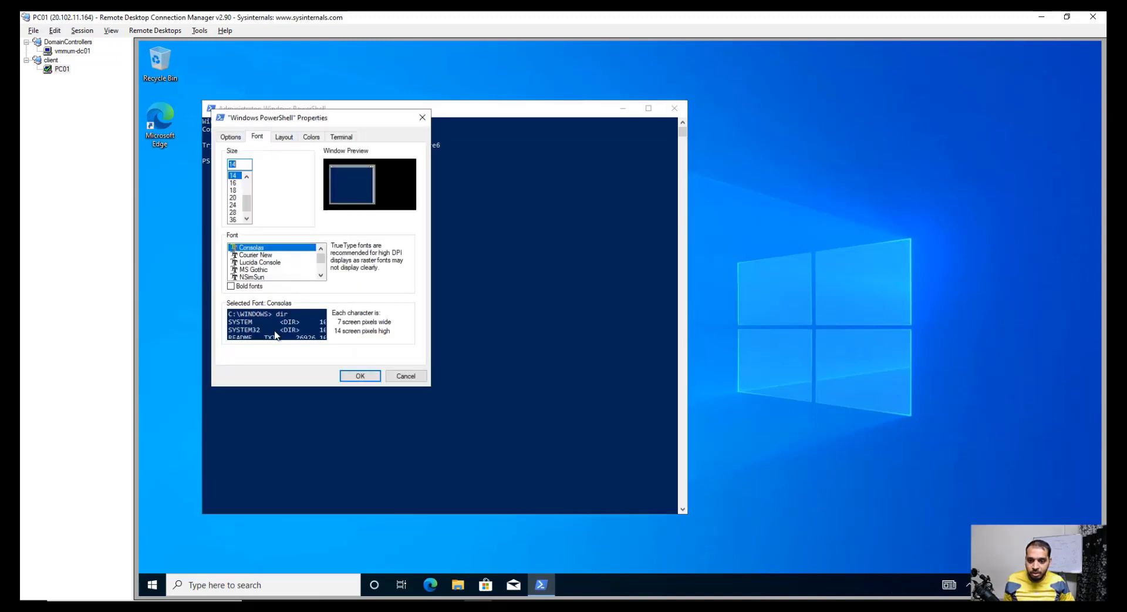
{"action": "left_click", "coordinate": [235, 205]}
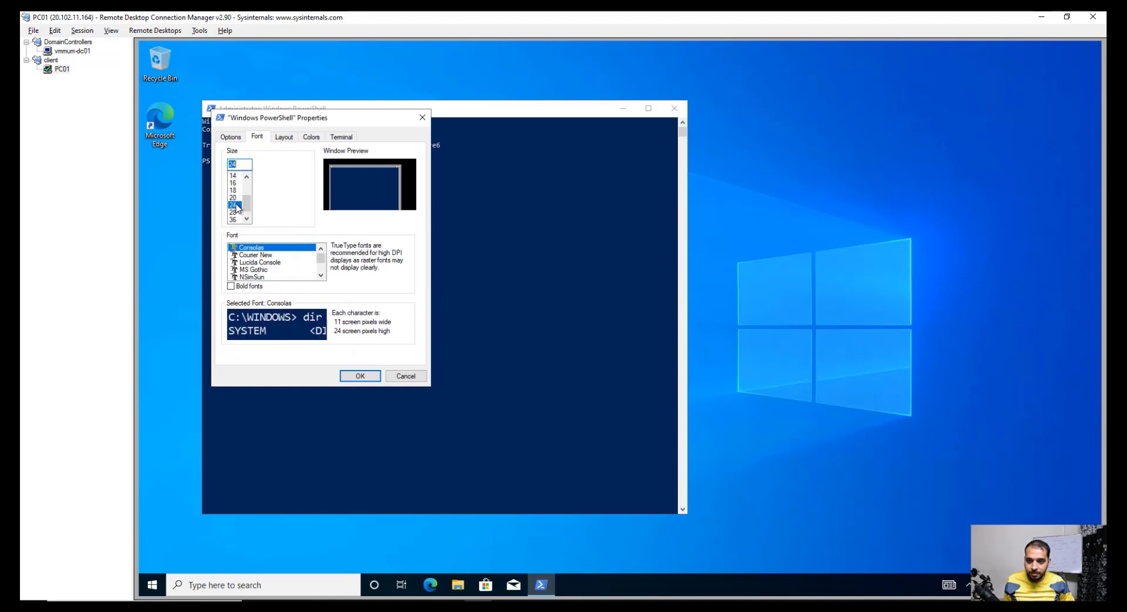
{"action": "left_click", "coordinate": [351, 375]}
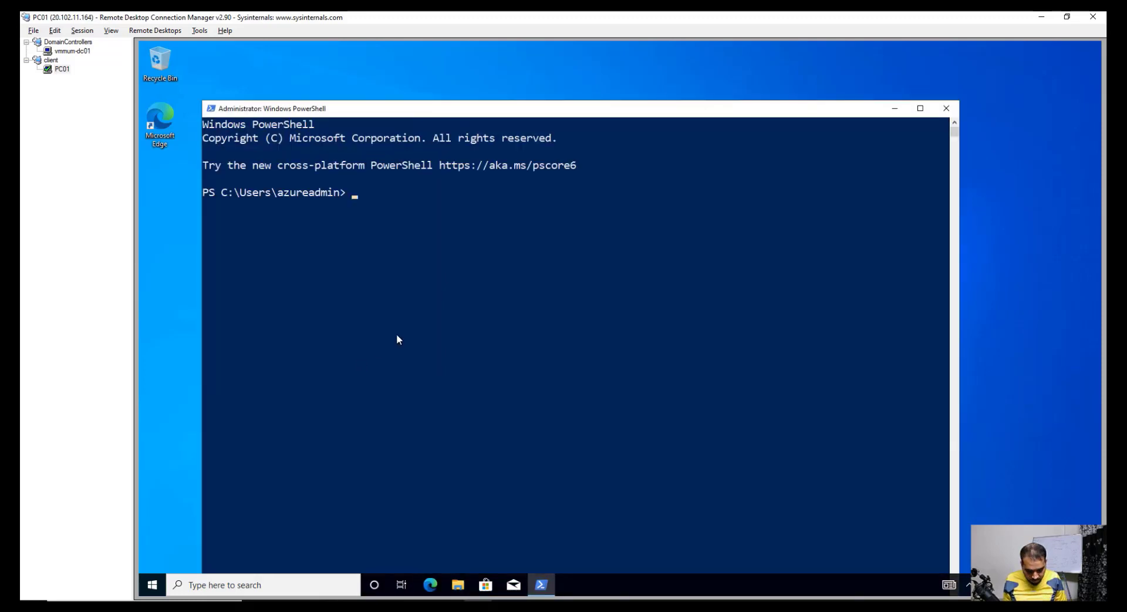
Step: Ping 10.0.0.4, then nslookup sth.com and highlight the returned 72.10.48.161
{"action": "type", "text": "ping "}
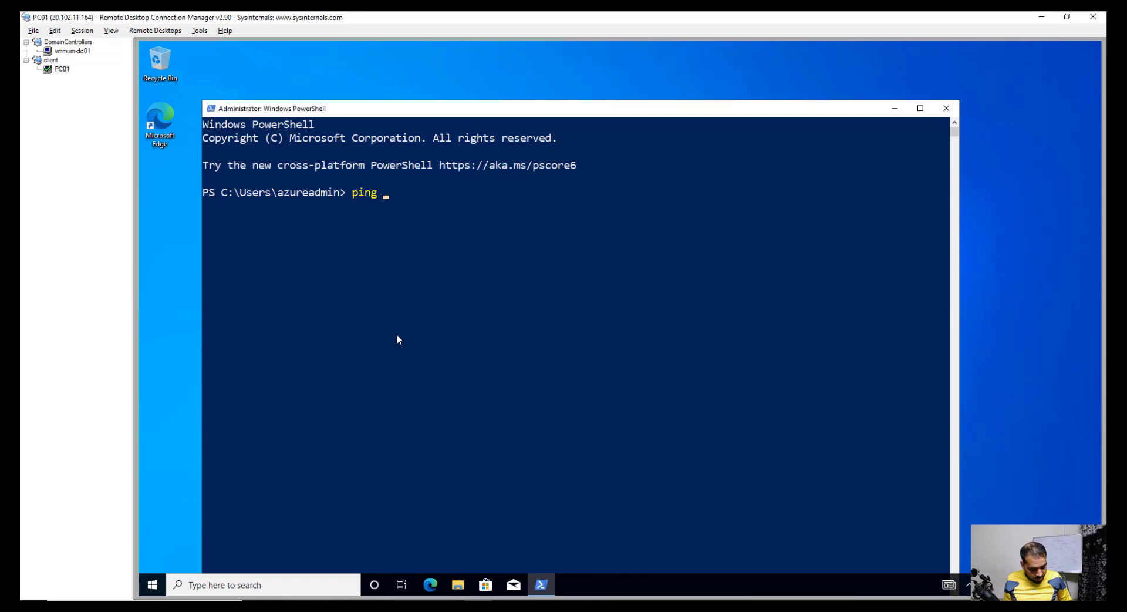
{"action": "type", "text": "10.0.0."}
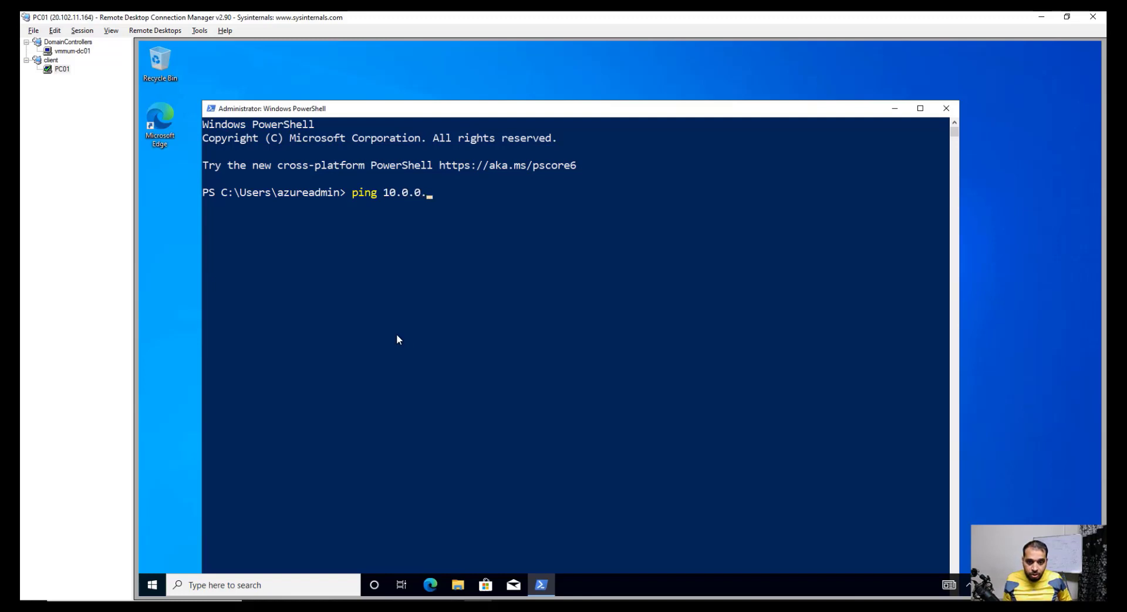
{"action": "type", "text": "4"}
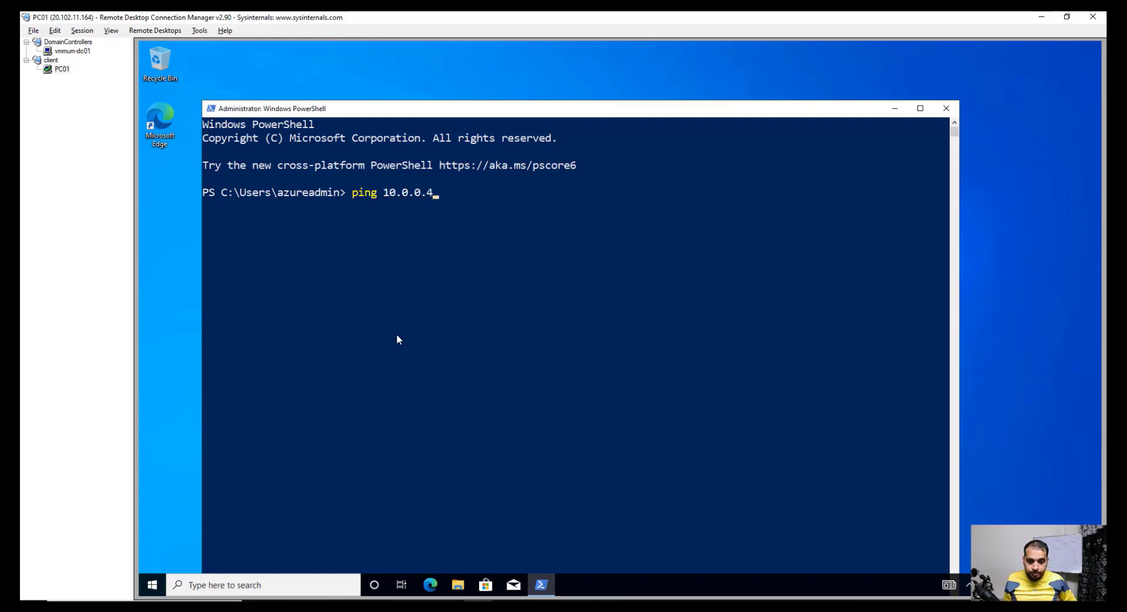
{"action": "key", "text": "Return"}
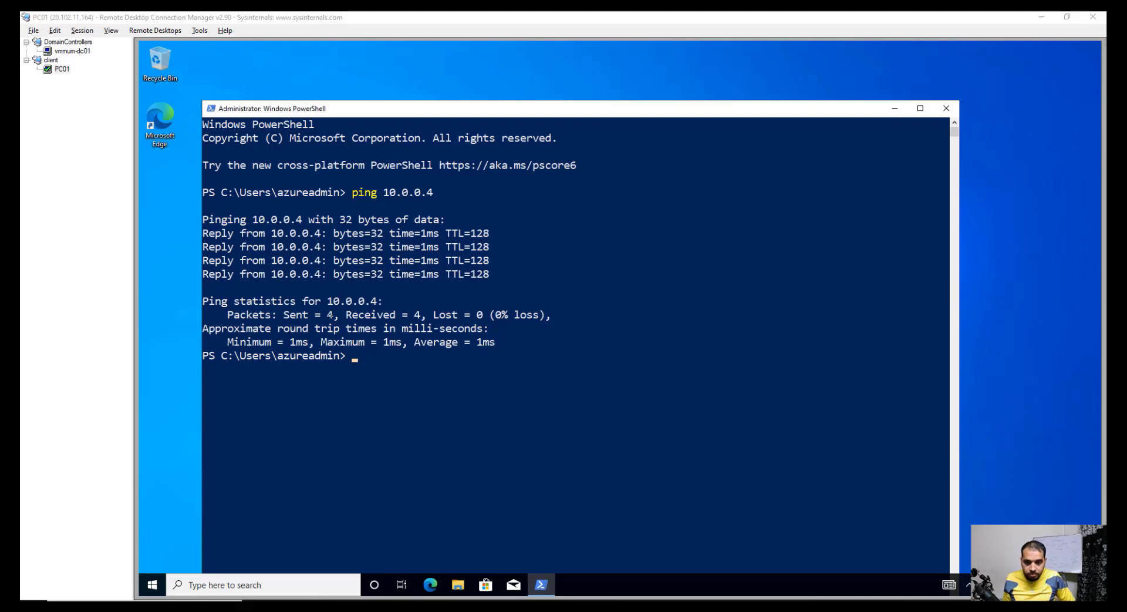
{"action": "type", "text": "nsl"}
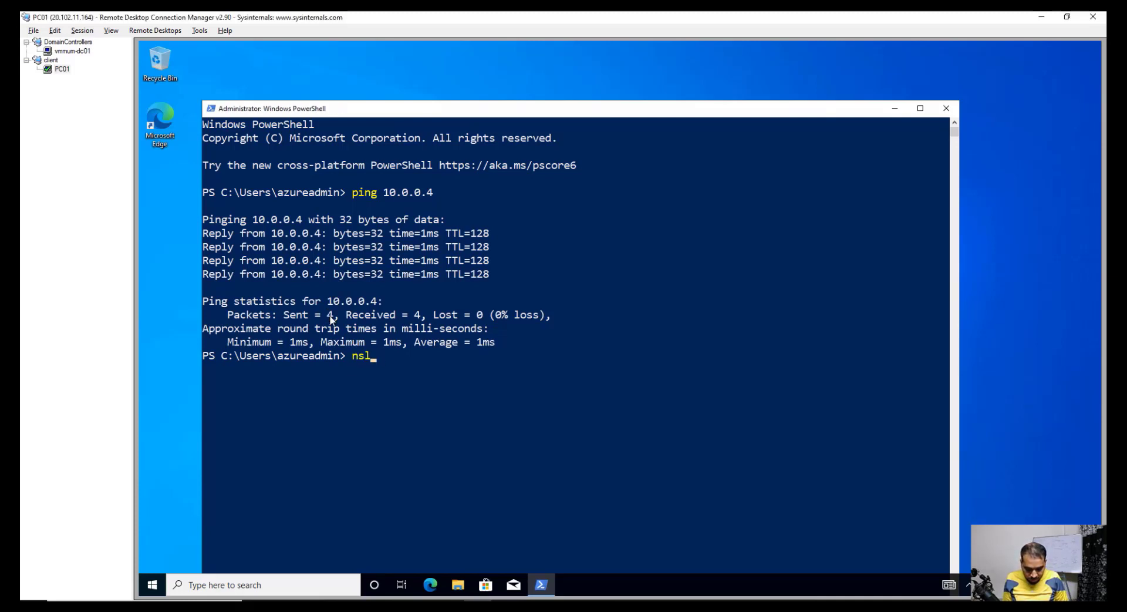
{"action": "type", "text": "ooku"}
{"action": "type", "text": "p"}
{"action": "key", "text": "Return"}
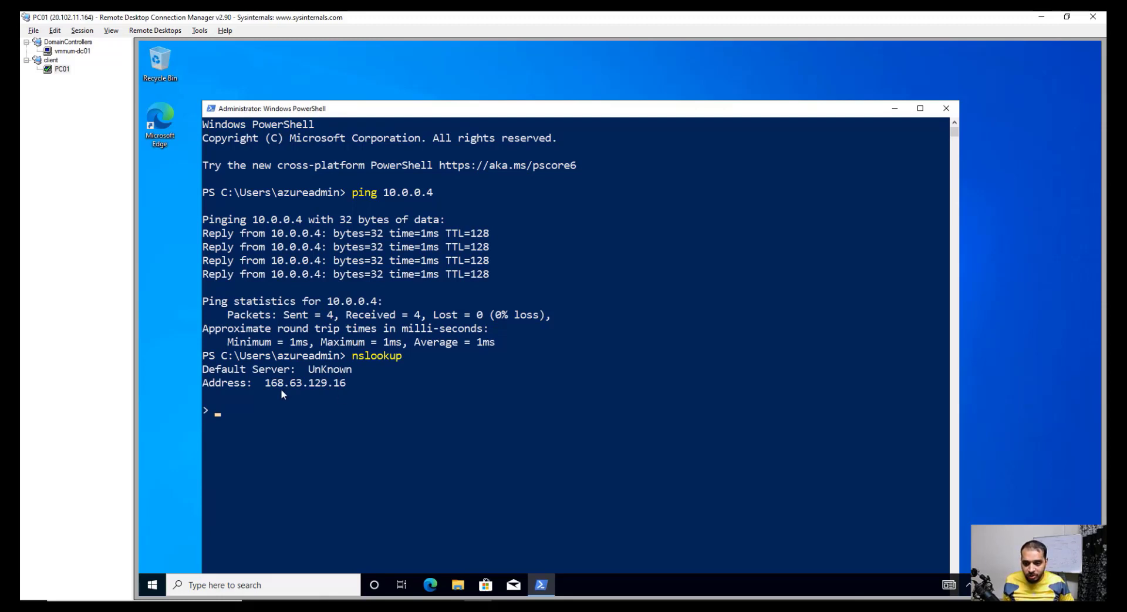
{"action": "type", "text": "sth.c"}
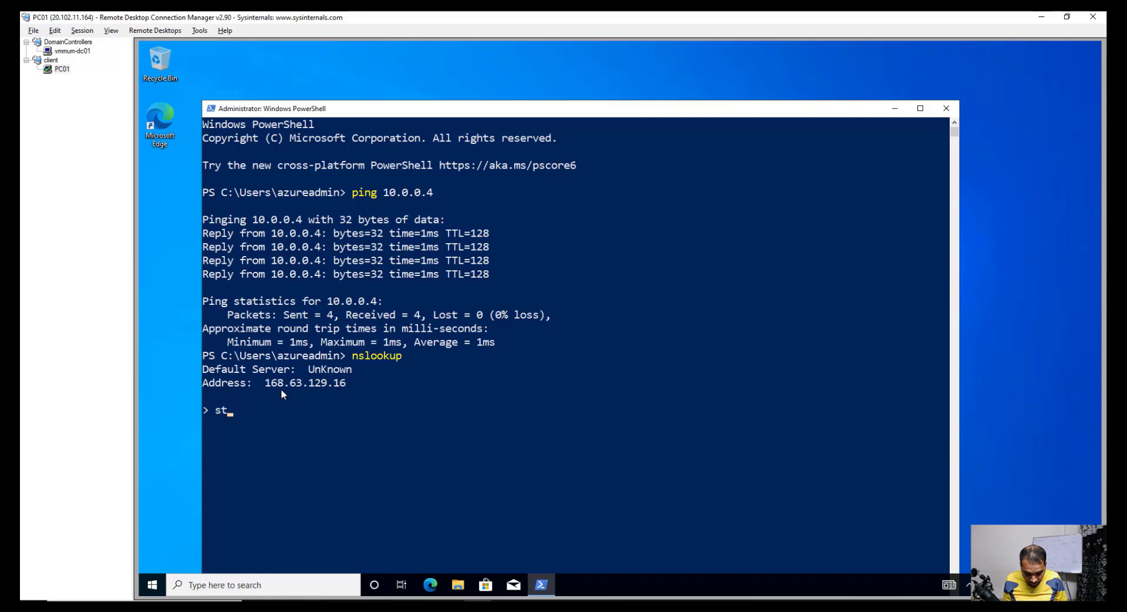
{"action": "type", "text": "om"}
{"action": "key", "text": "Return"}
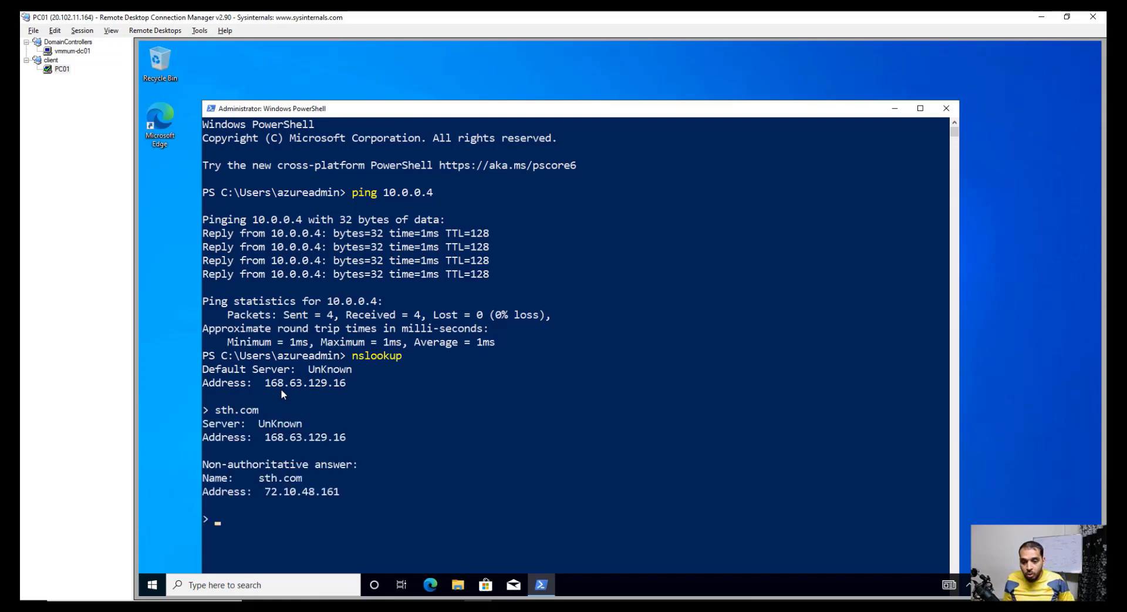
{"action": "left_click_drag", "start_coordinate": [265, 492], "coordinate": [348, 498]}
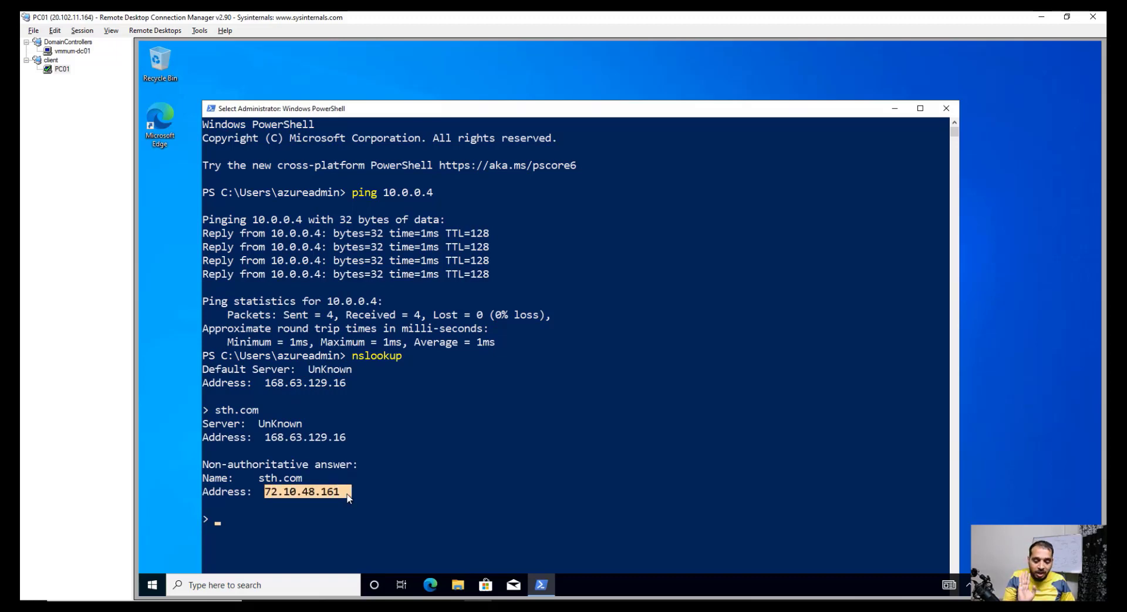
{"action": "scroll", "coordinate": [349, 497], "scroll_direction": "down", "scroll_amount": 1}
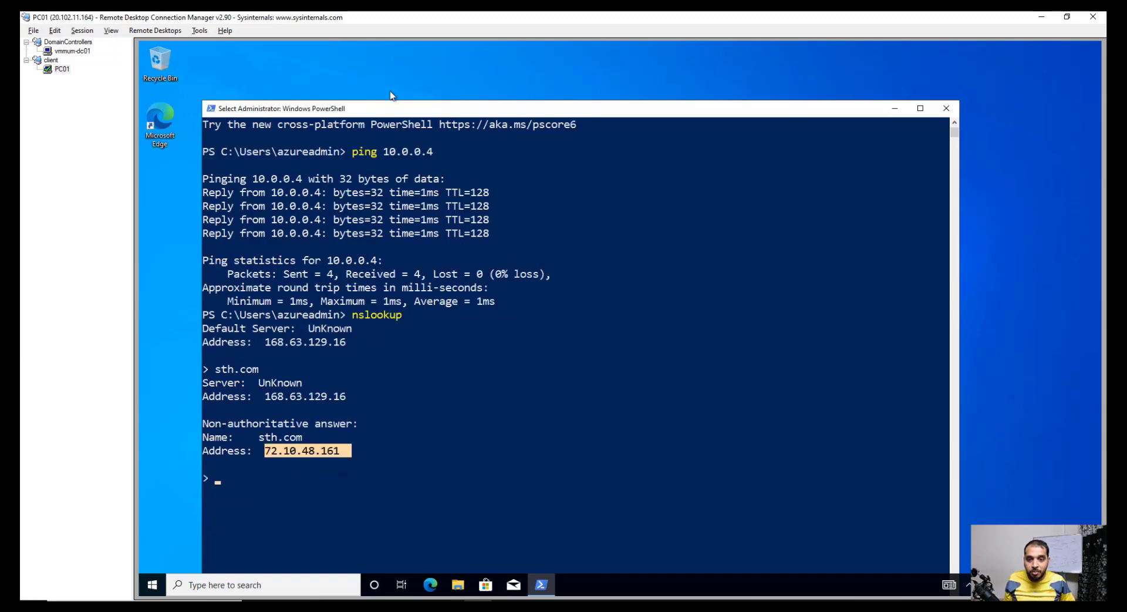
{"action": "left_click_drag", "start_coordinate": [431, 108], "coordinate": [474, 100]}
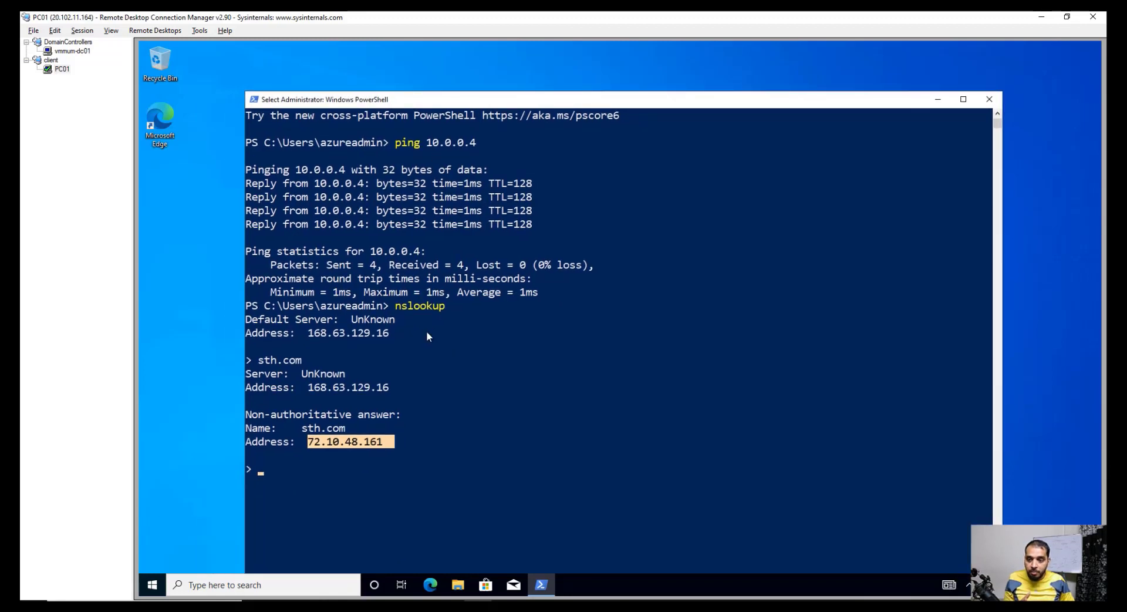
Step: Glance at PC01's System and Display settings, close Settings, and open File Explorer
{"action": "right_click", "coordinate": [152, 584]}
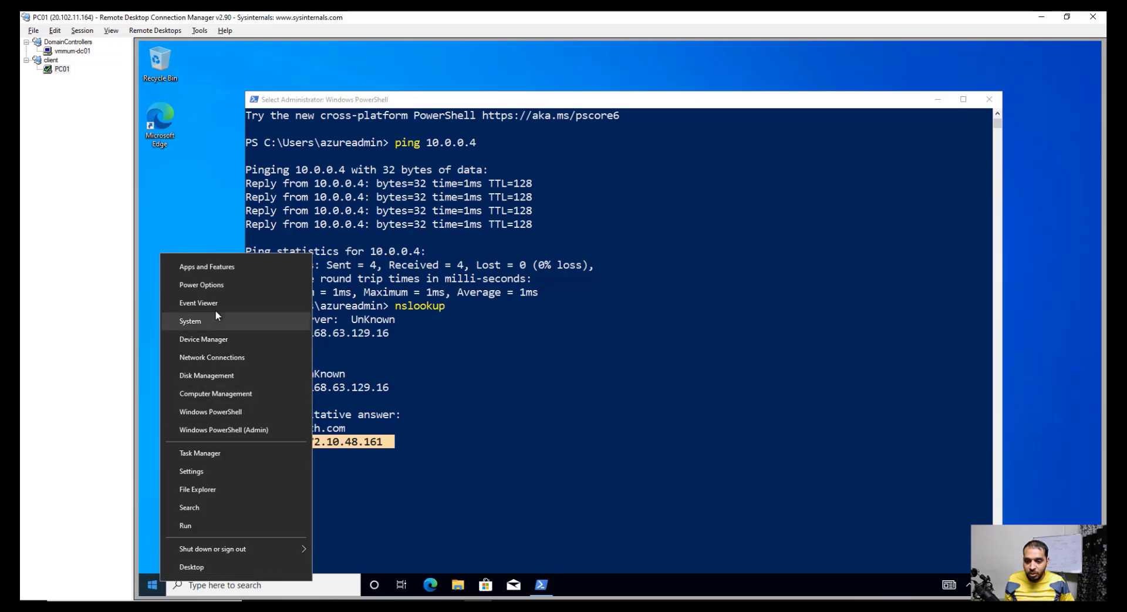
{"action": "left_click", "coordinate": [209, 319]}
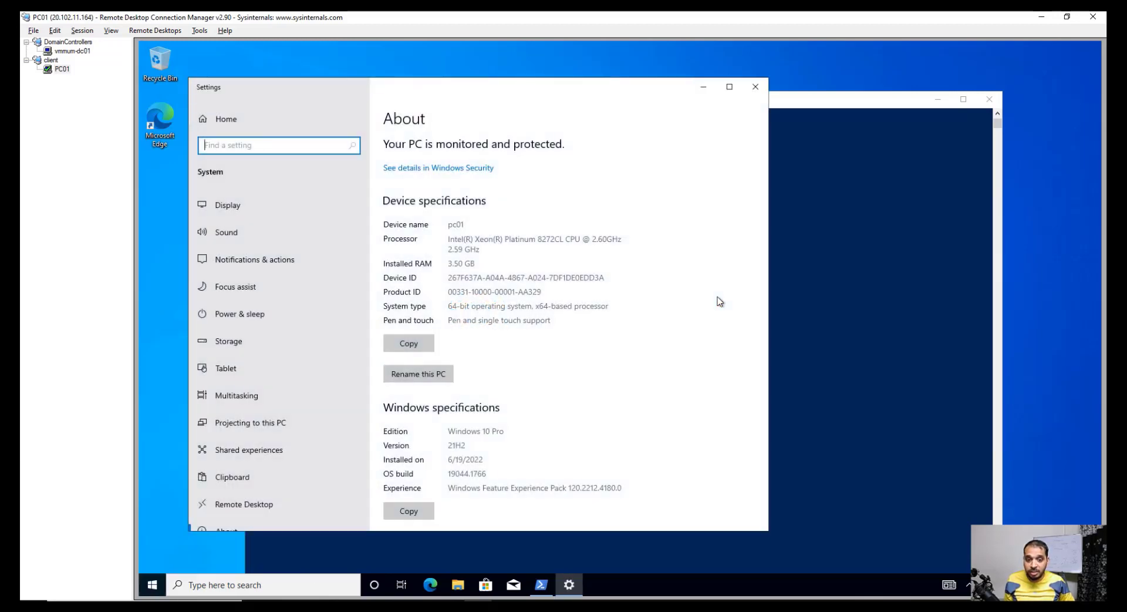
{"action": "left_click", "coordinate": [226, 205]}
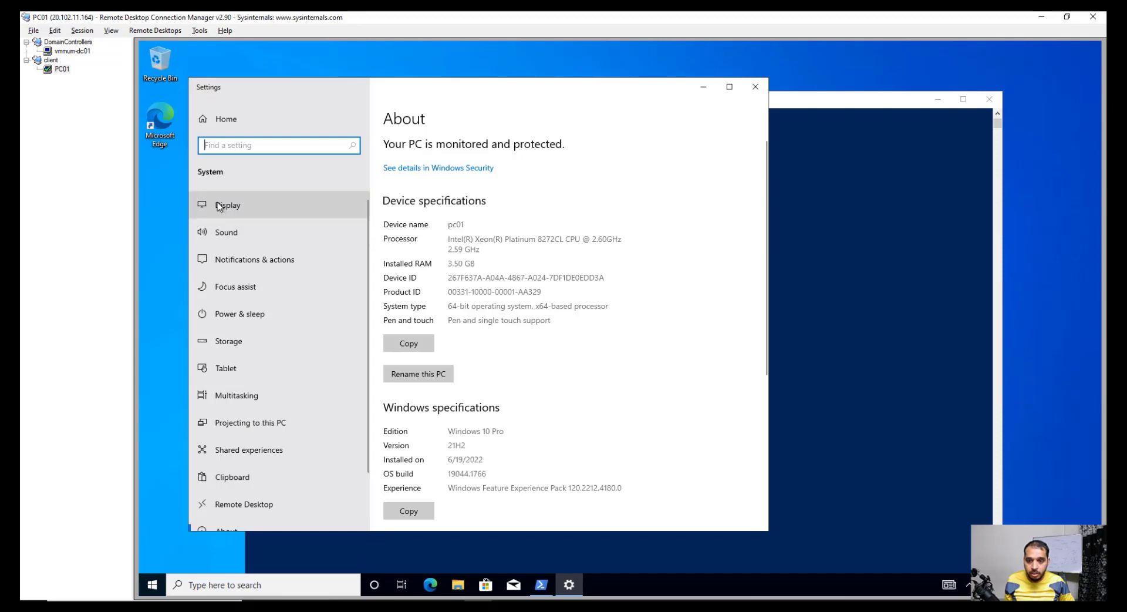
{"action": "left_click", "coordinate": [755, 86]}
{"action": "right_click", "coordinate": [156, 585]}
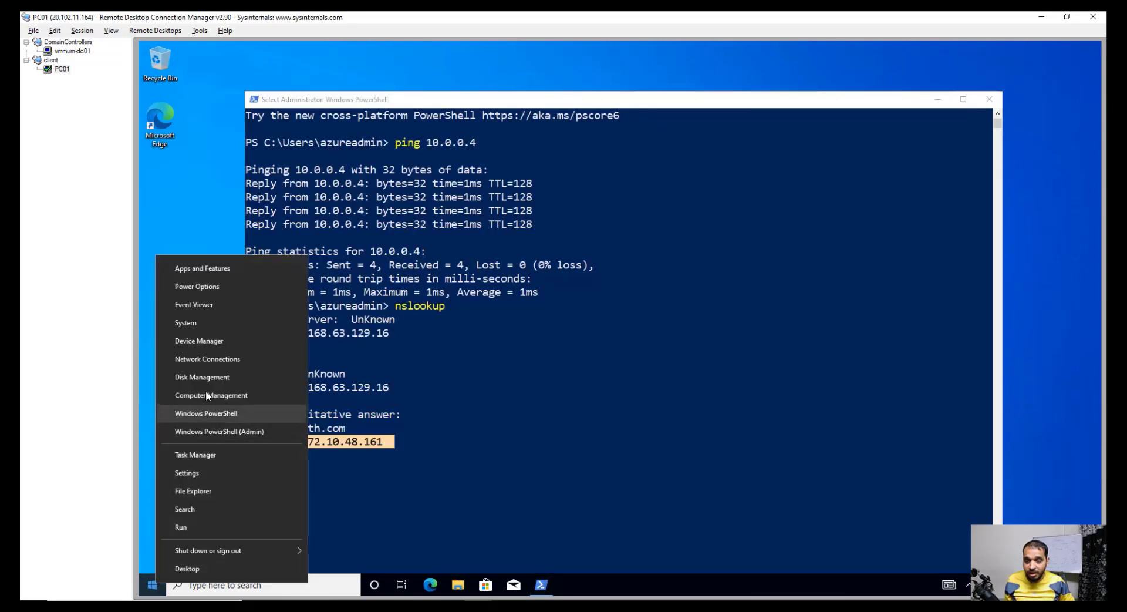
{"action": "left_click", "coordinate": [192, 488]}
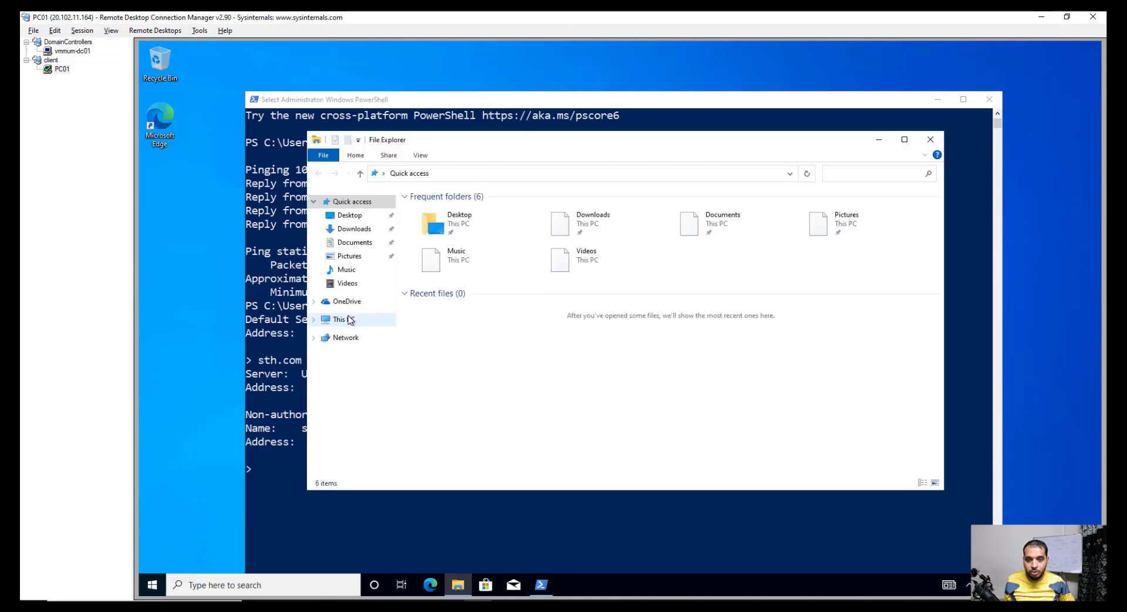
{"action": "right_click", "coordinate": [334, 321]}
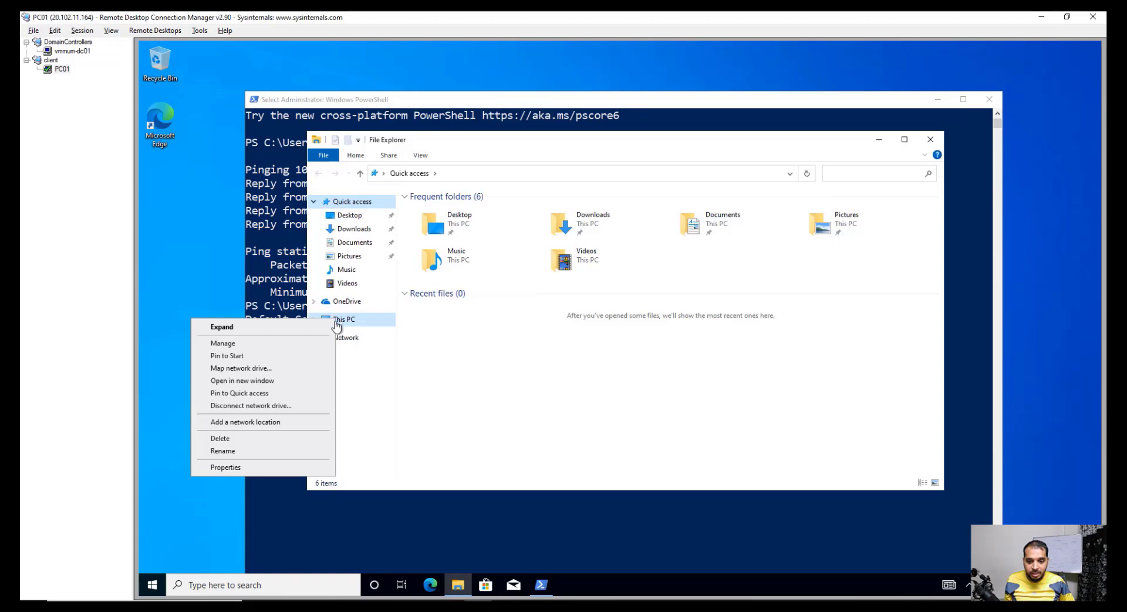
{"action": "left_click", "coordinate": [223, 467]}
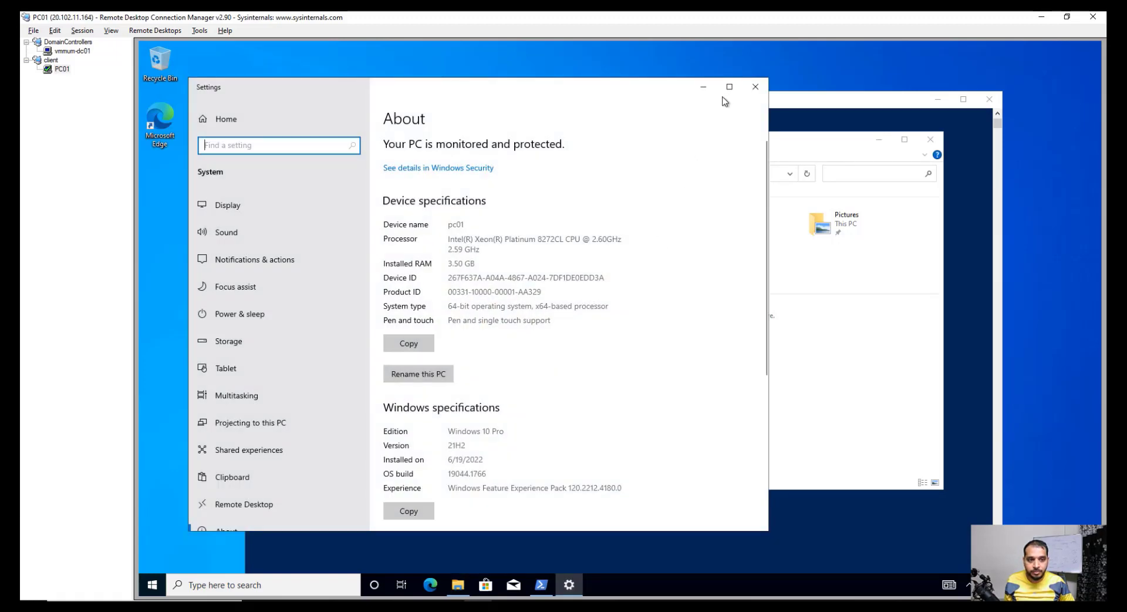
{"action": "left_click", "coordinate": [729, 86]}
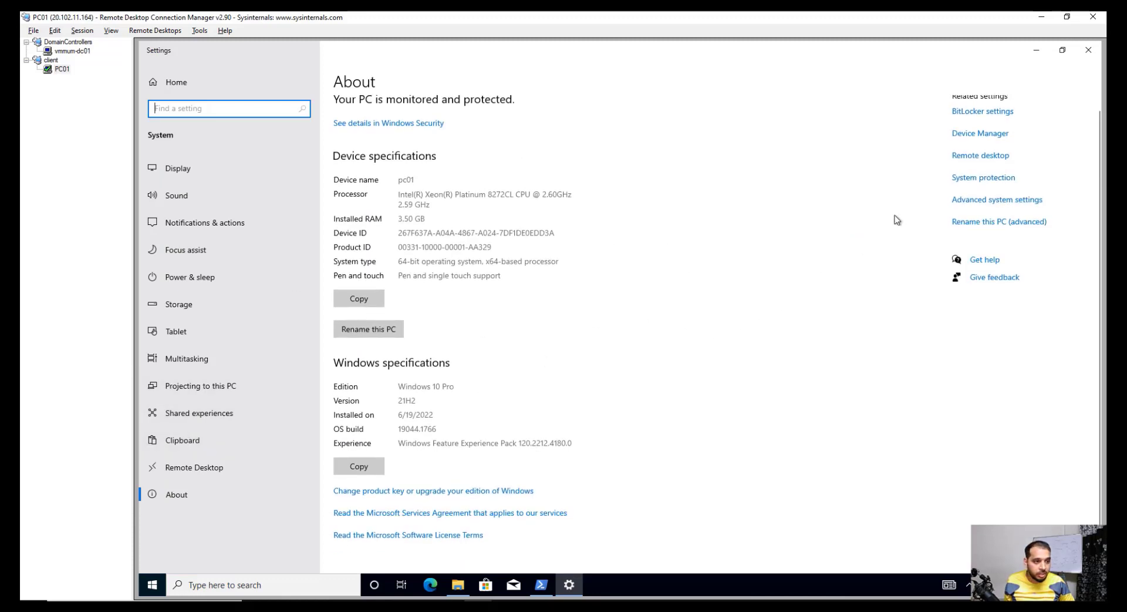
{"action": "left_click", "coordinate": [983, 179]}
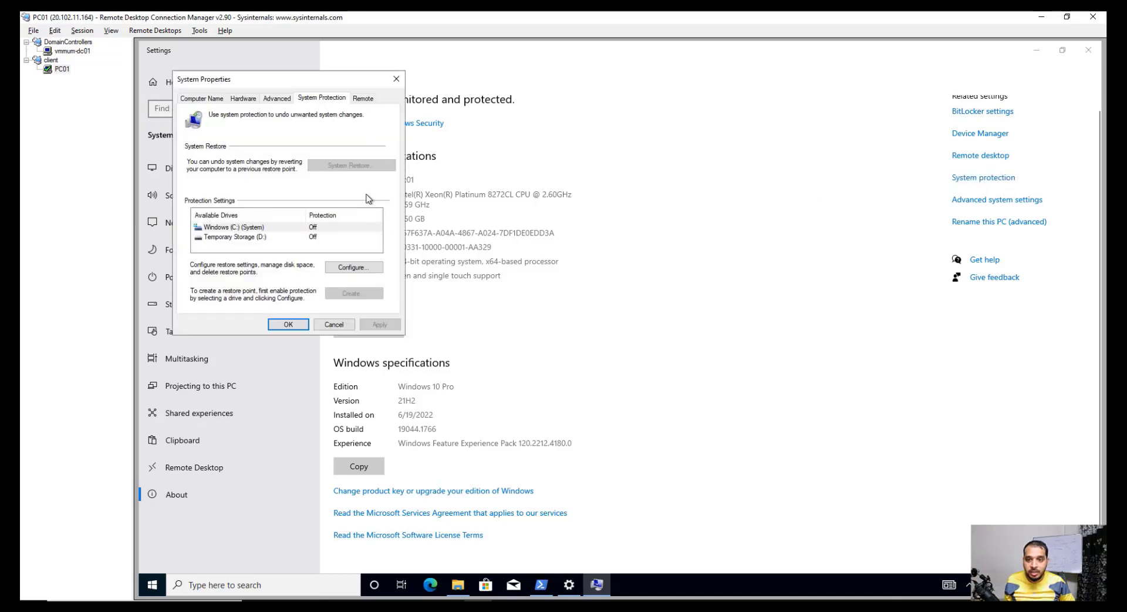
{"action": "left_click", "coordinate": [361, 100]}
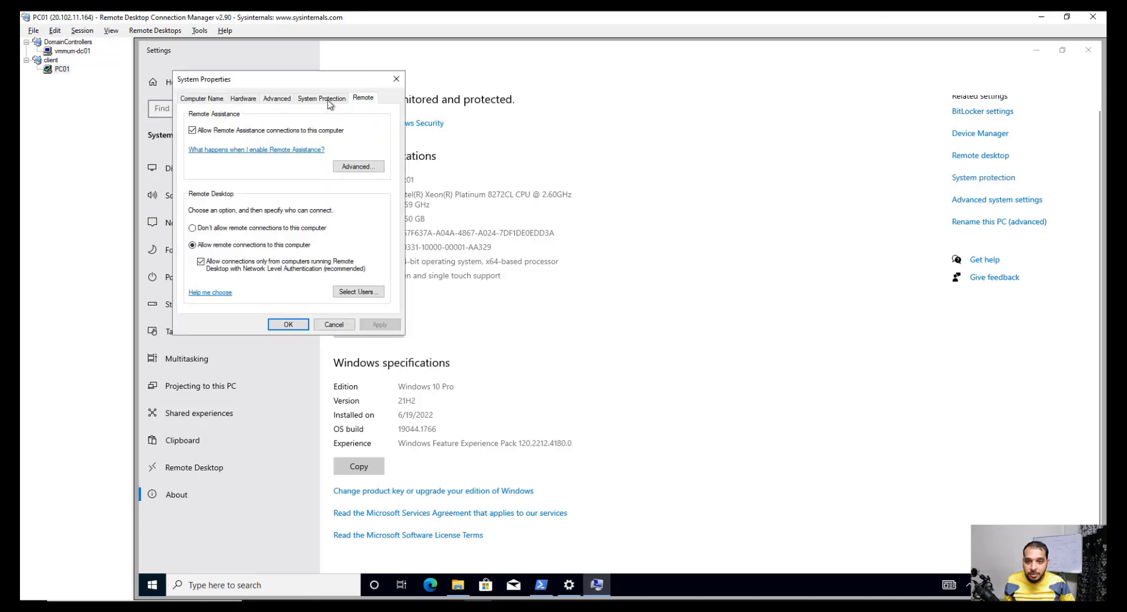
{"action": "left_click", "coordinate": [206, 101]}
{"action": "left_click_drag", "start_coordinate": [265, 86], "coordinate": [532, 176]}
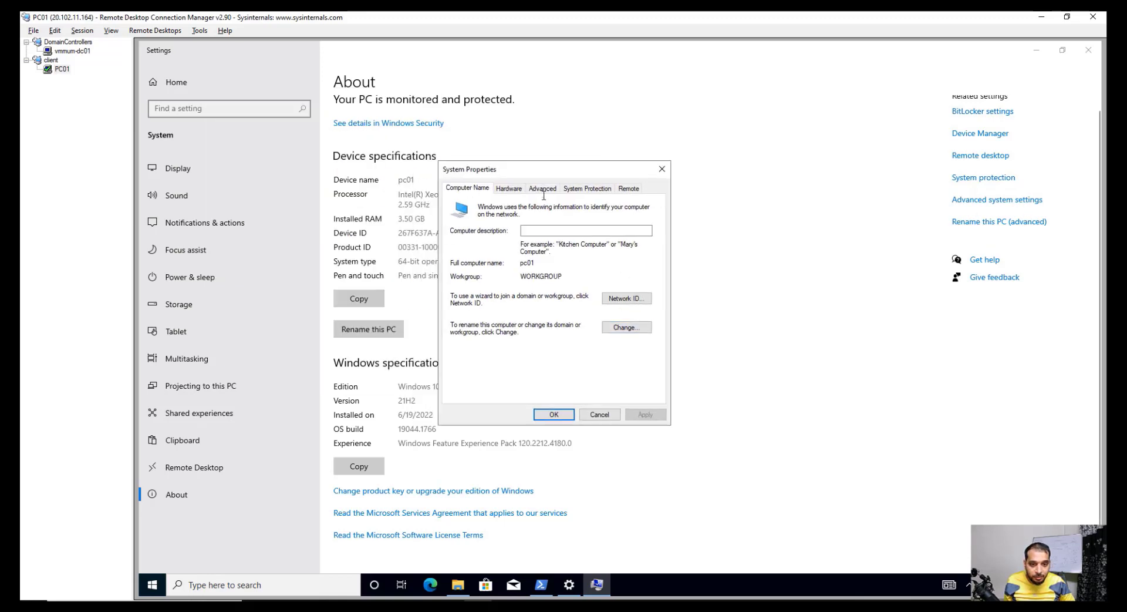
{"action": "left_click", "coordinate": [623, 329]}
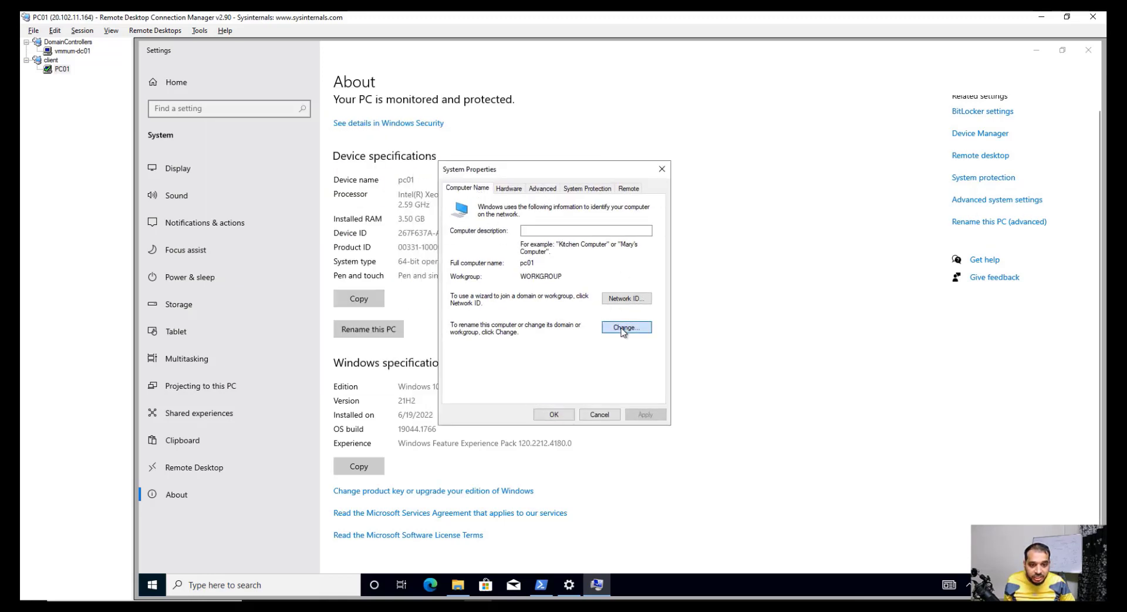
{"action": "left_click", "coordinate": [462, 322]}
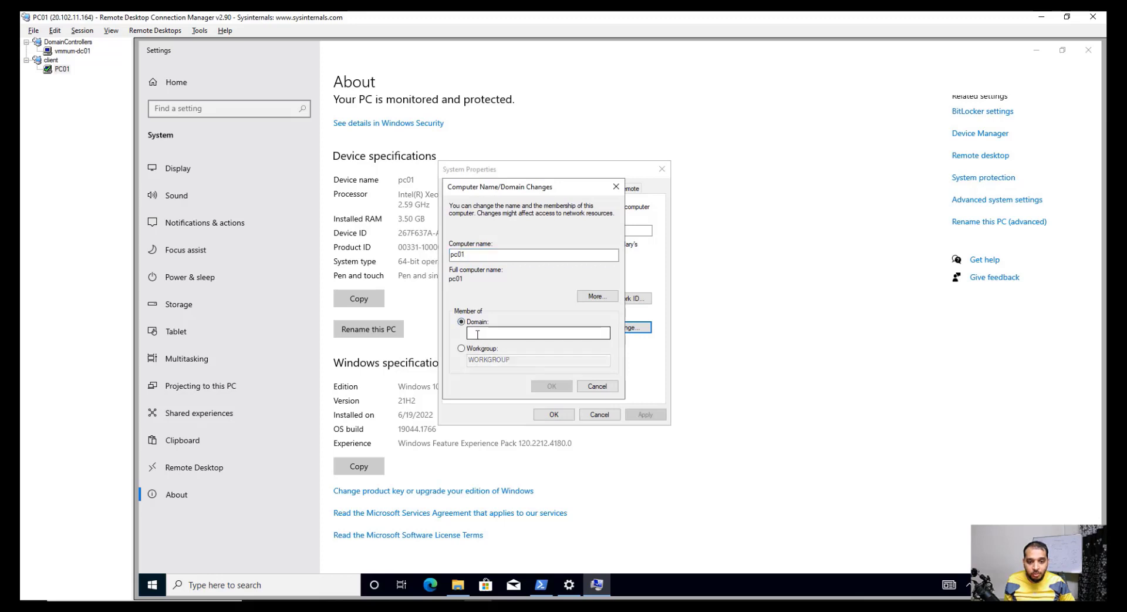
{"action": "left_click", "coordinate": [477, 334]}
{"action": "type", "text": "s"}
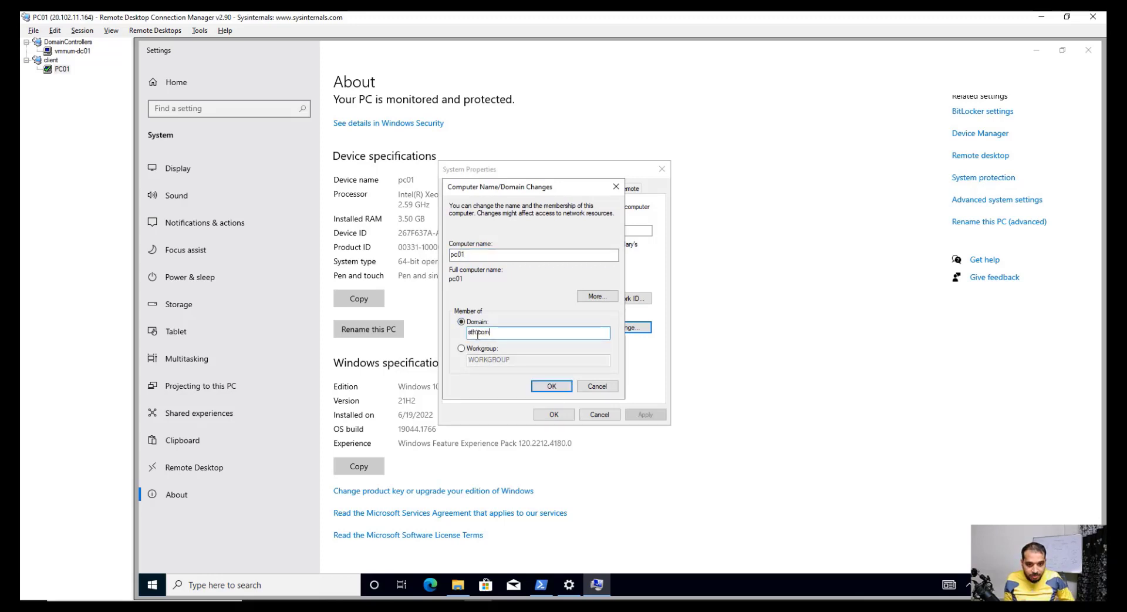
{"action": "type", "text": "th.com"}
{"action": "left_click", "coordinate": [596, 387]}
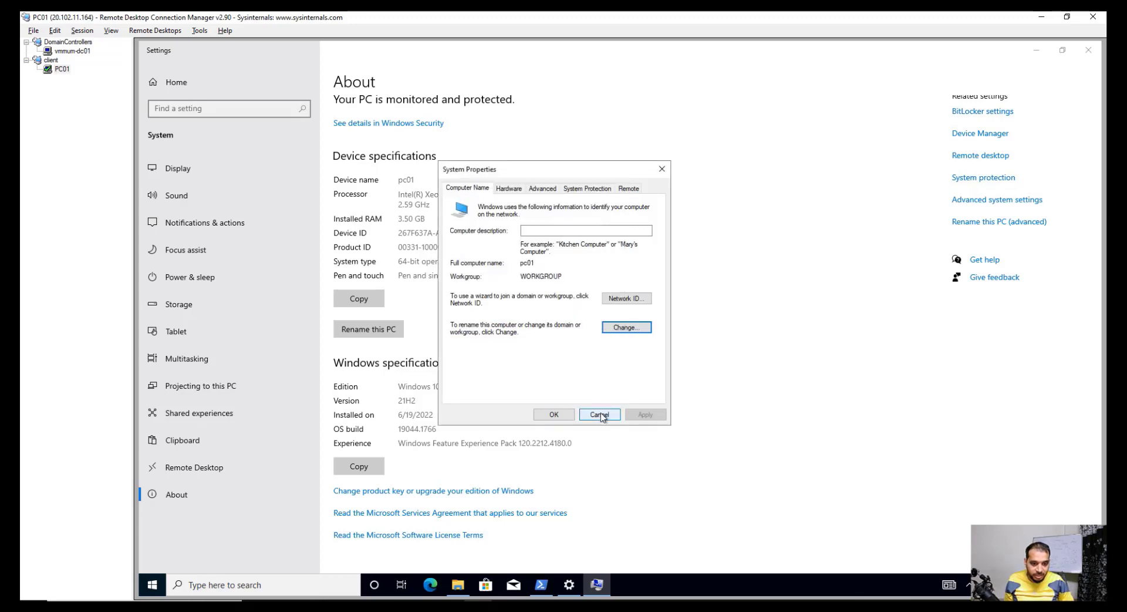
{"action": "left_click", "coordinate": [600, 415]}
{"action": "left_click", "coordinate": [1083, 56]}
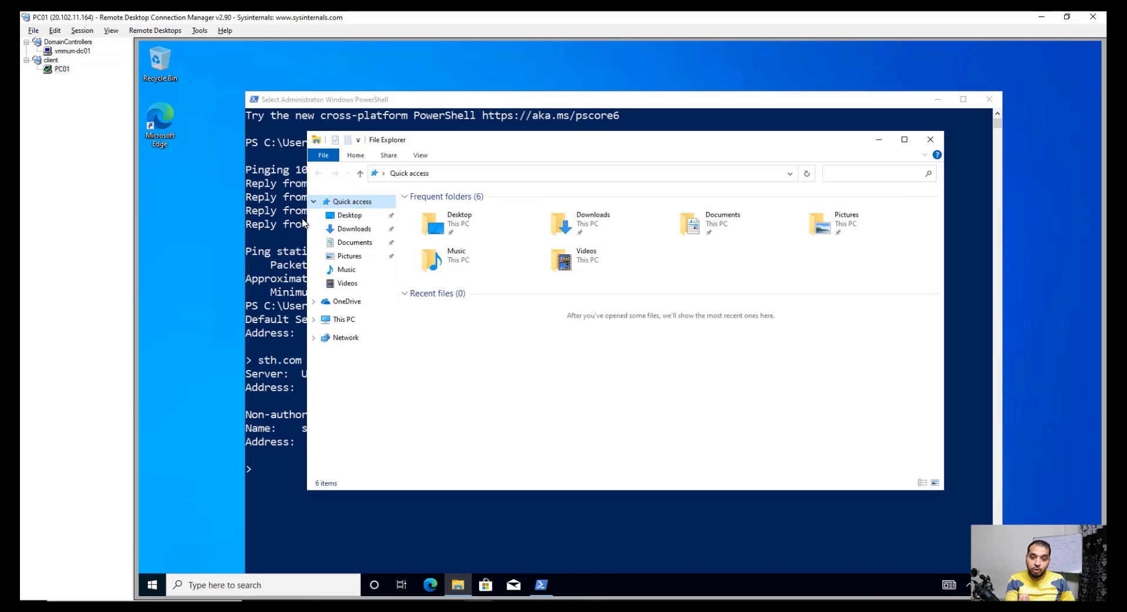
Step: Open This PC's properties and reach the Computer Name tab of System Properties
{"action": "left_click", "coordinate": [344, 320]}
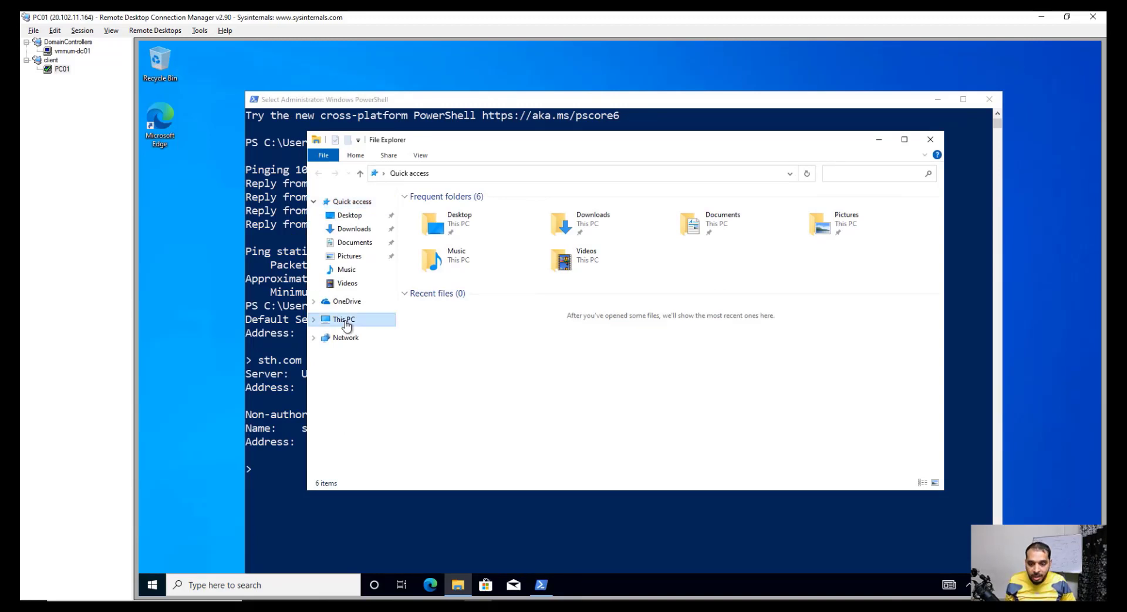
{"action": "right_click", "coordinate": [347, 325]}
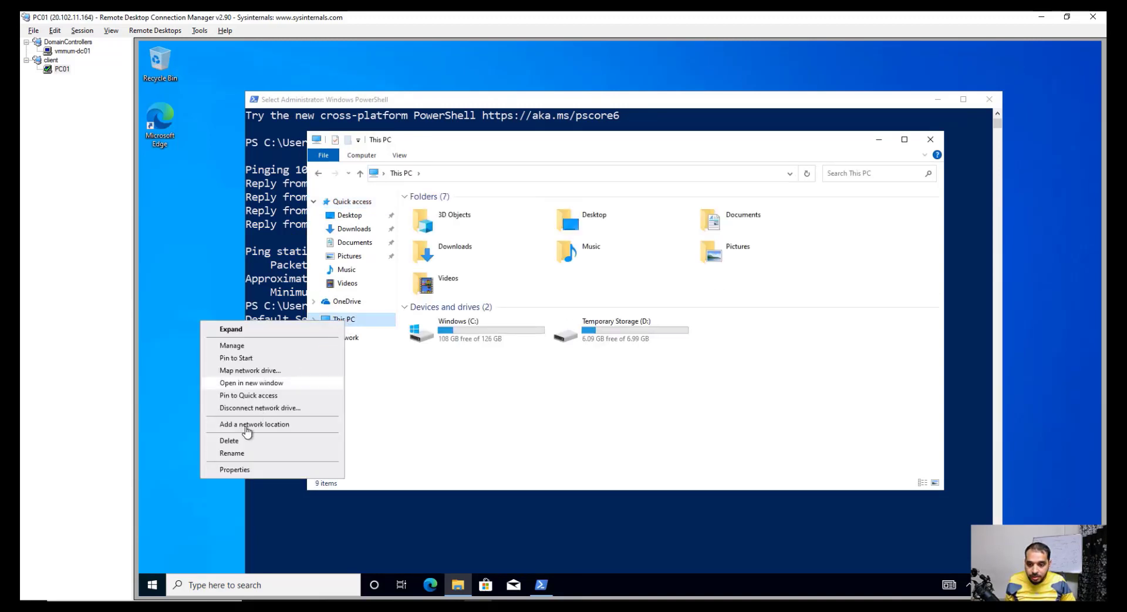
{"action": "left_click", "coordinate": [244, 469]}
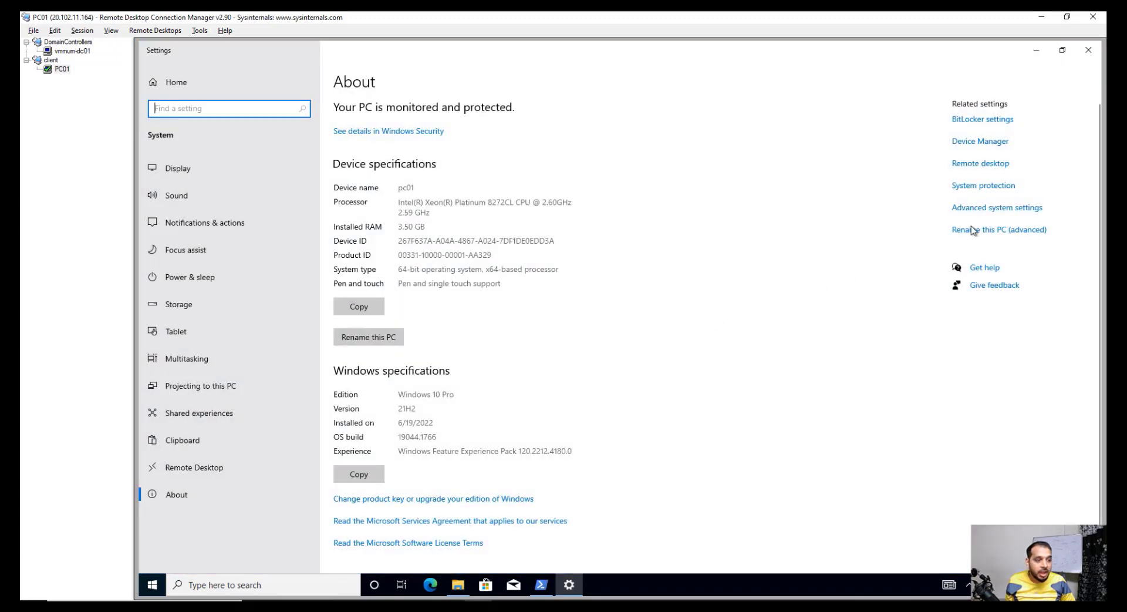
{"action": "left_click", "coordinate": [976, 209]}
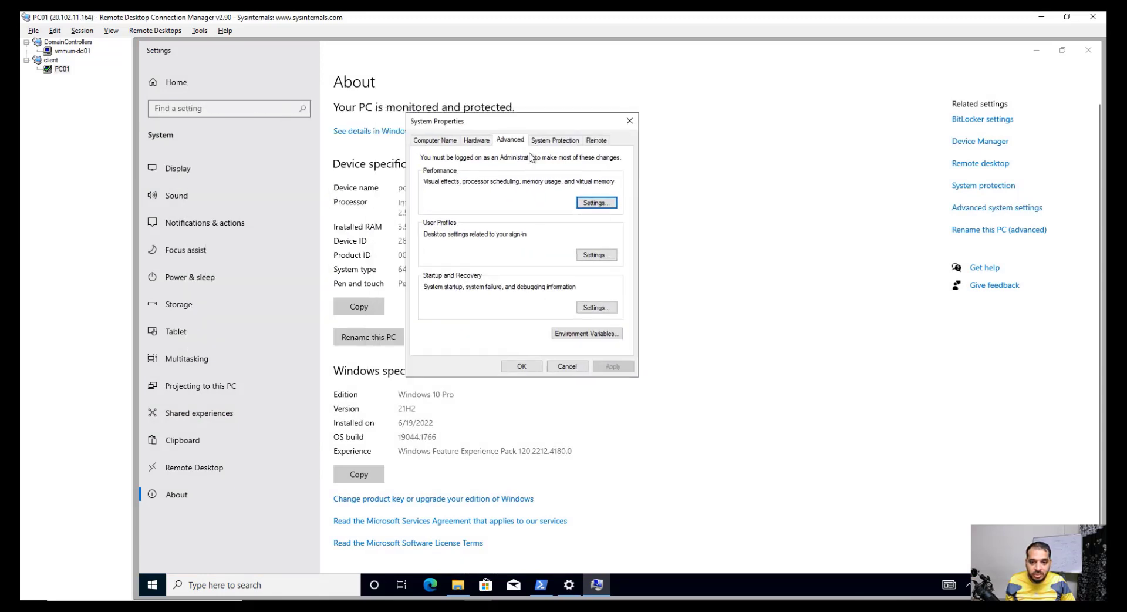
{"action": "left_click", "coordinate": [432, 142]}
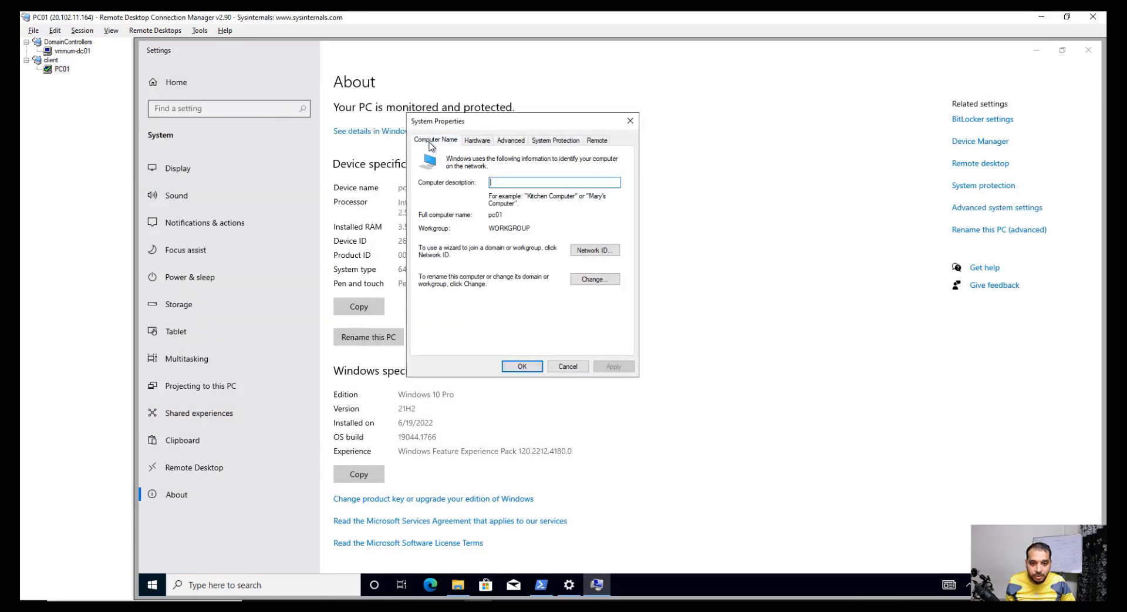
Step: Try to join PC01 to the sth.com domain
{"action": "left_click", "coordinate": [591, 281]}
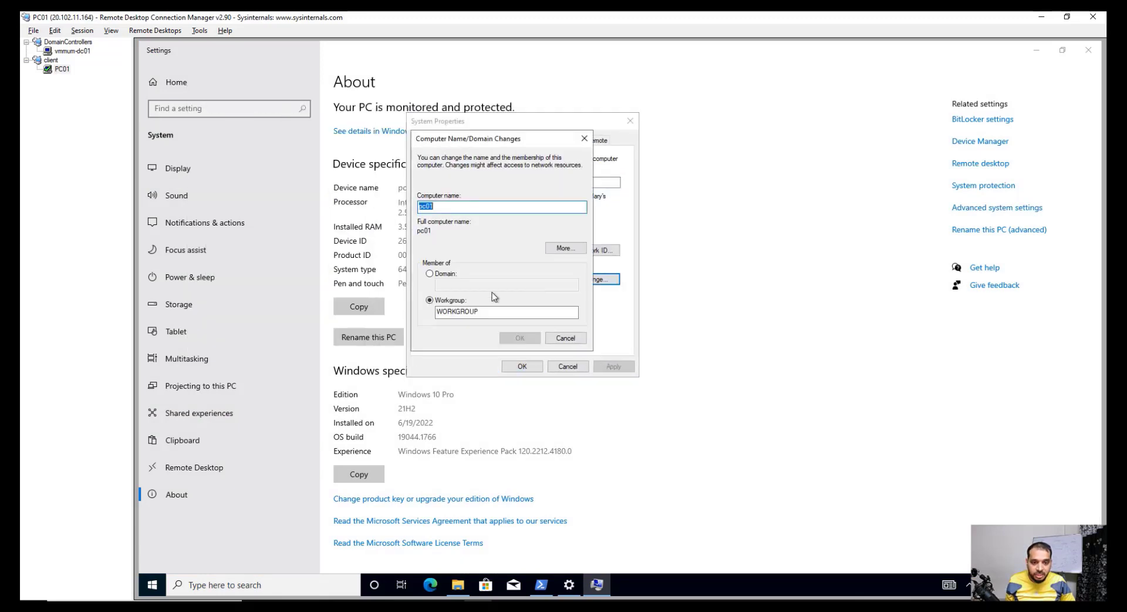
{"action": "left_click", "coordinate": [430, 274]}
{"action": "left_click", "coordinate": [441, 286]}
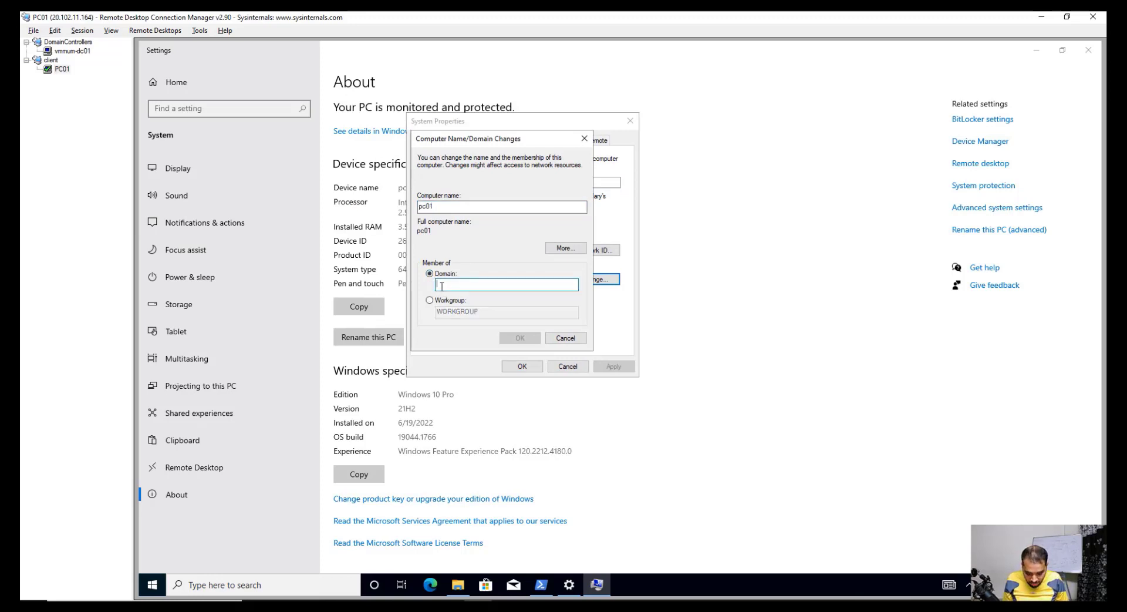
{"action": "type", "text": "stm"}
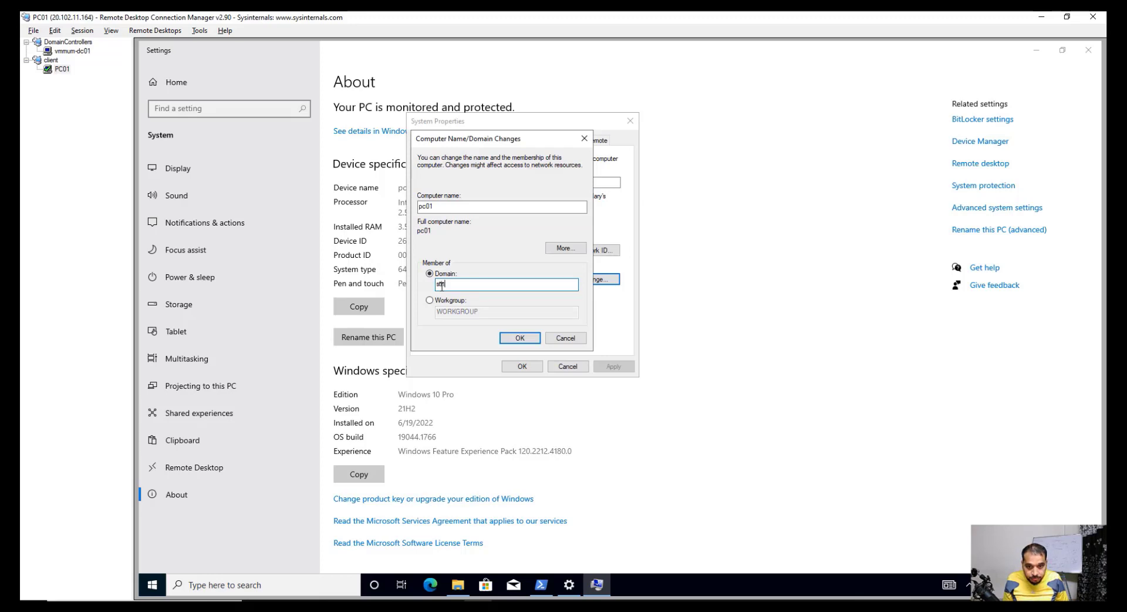
{"action": "type", "text": "th.com"}
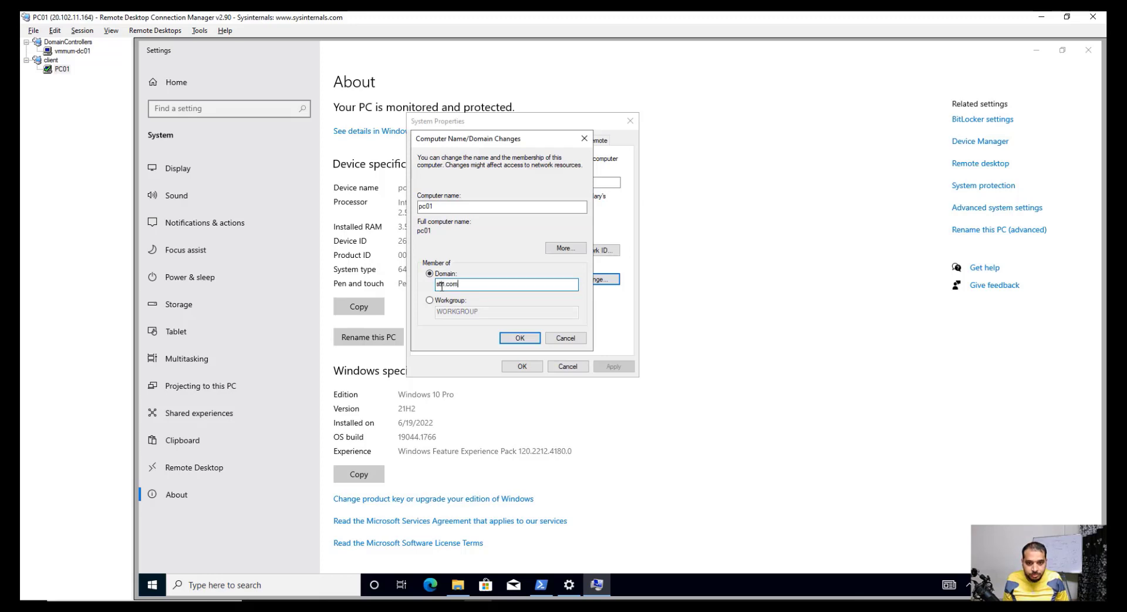
{"action": "key", "text": "Return"}
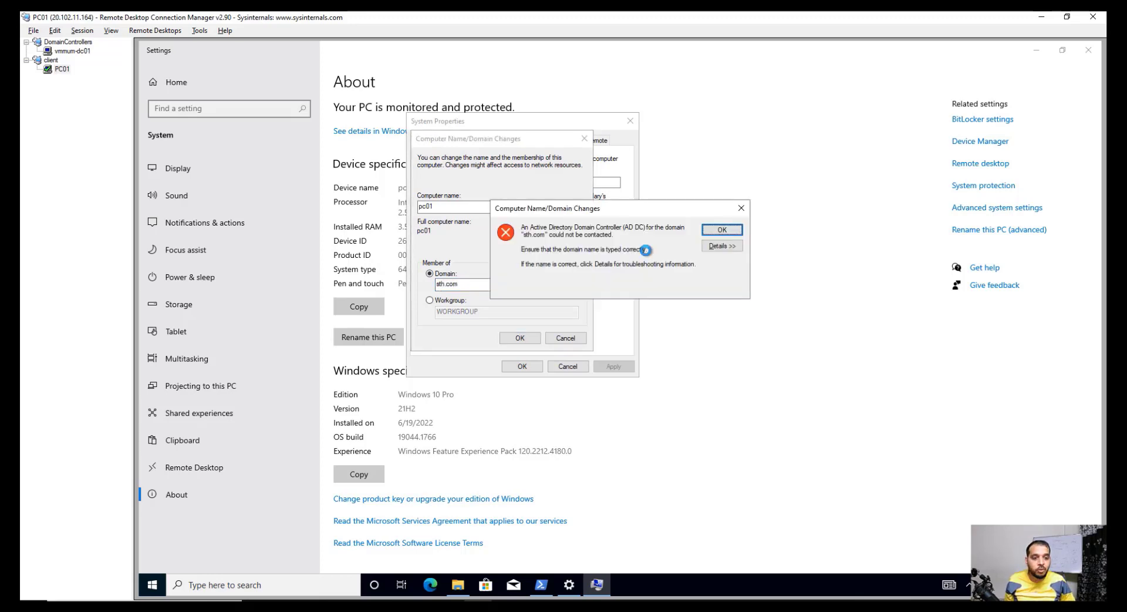
Step: Dismiss the domain-controller-not-found error, cancel out of System Properties, and switch to OneNote
{"action": "left_click", "coordinate": [730, 234]}
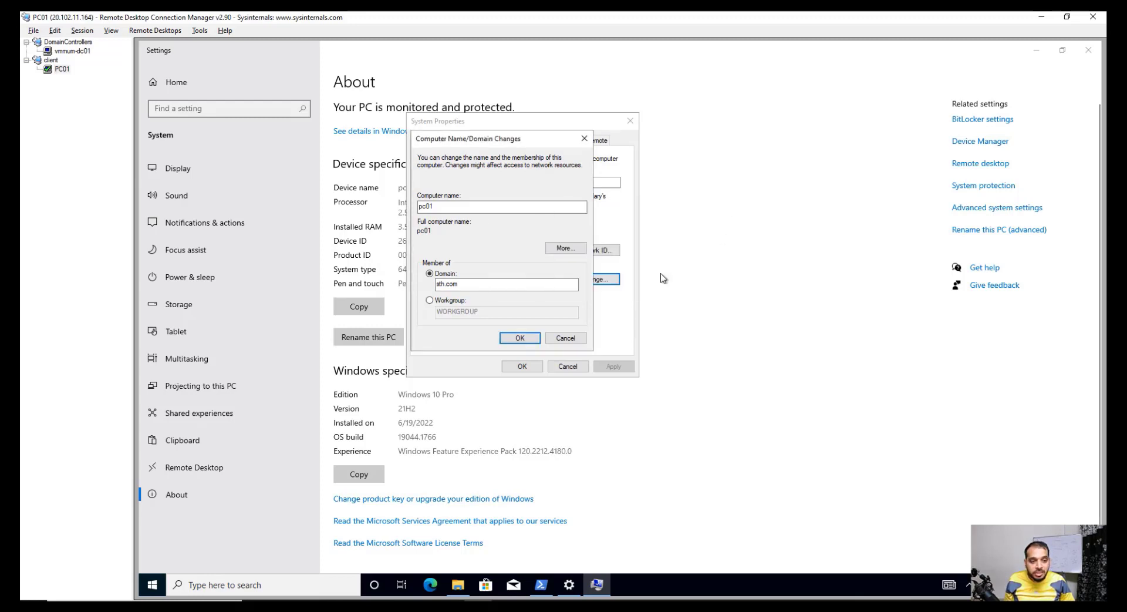
{"action": "left_click", "coordinate": [567, 339]}
{"action": "left_click", "coordinate": [568, 367]}
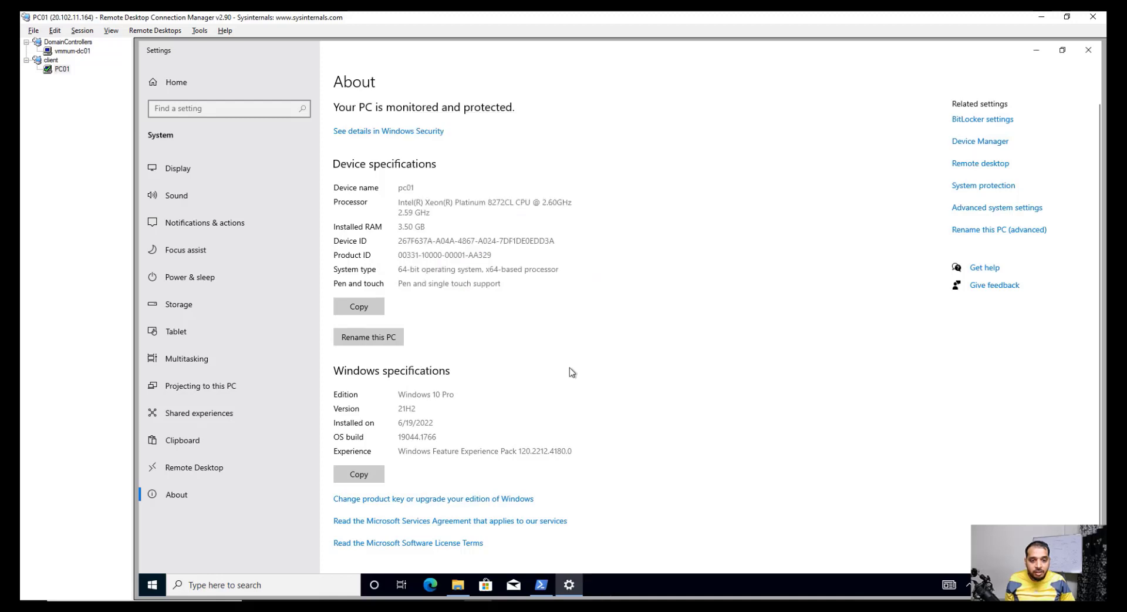
{"action": "left_click", "coordinate": [1036, 50]}
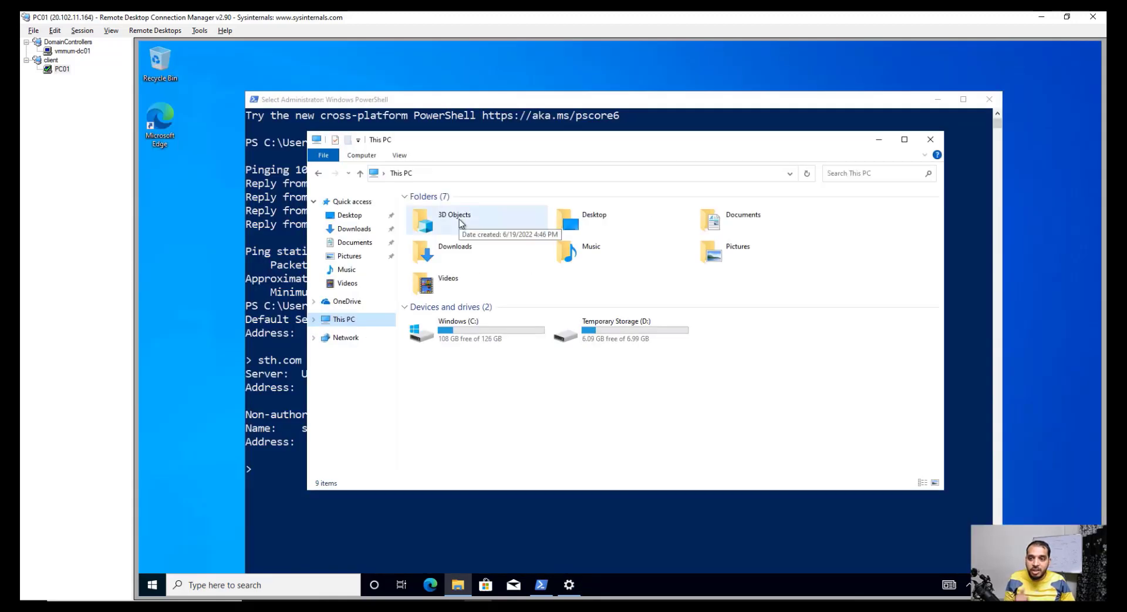
{"action": "left_click", "coordinate": [63, 69]}
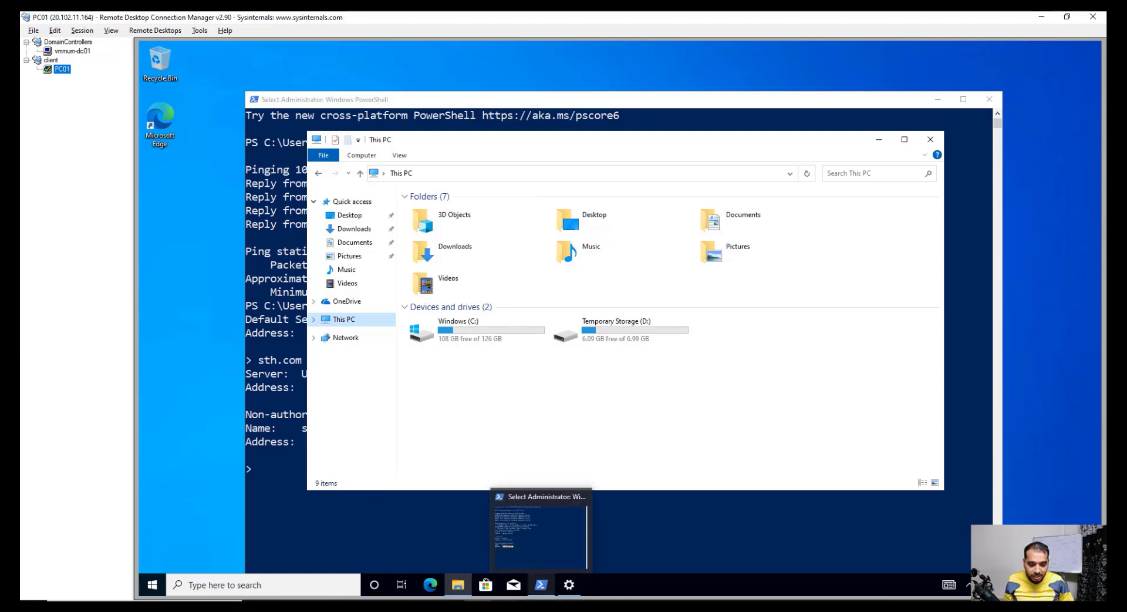
{"action": "key", "text": "alt+Tab"}
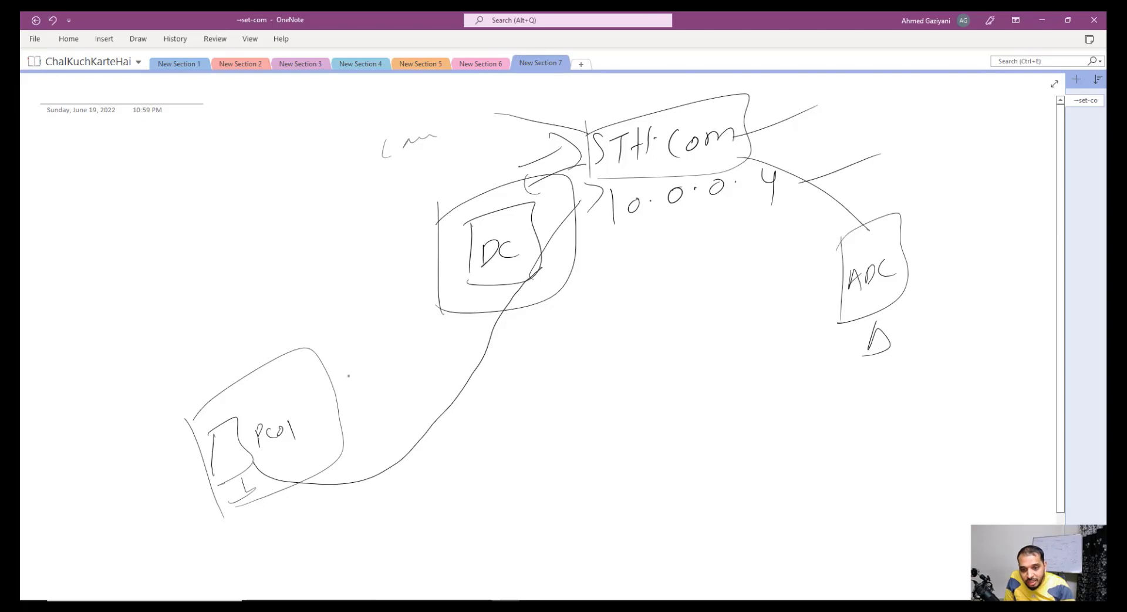
Step: Handwrite STH.com beside the PC01 link, box it, and add a curved line from it
{"action": "mouse_move", "coordinate": [396, 428]}
{"action": "left_mouse_down"}
{"action": "mouse_move", "coordinate": [386, 470]}
{"action": "mouse_move", "coordinate": [415, 452]}
{"action": "left_mouse_up"}
{"action": "left_click_drag", "start_coordinate": [423, 424], "coordinate": [428, 439]}
{"action": "left_click_drag", "start_coordinate": [423, 431], "coordinate": [435, 428]}
{"action": "left_click_drag", "start_coordinate": [435, 412], "coordinate": [436, 435]}
{"action": "left_click_drag", "start_coordinate": [447, 408], "coordinate": [446, 433]}
{"action": "left_click", "coordinate": [447, 440]}
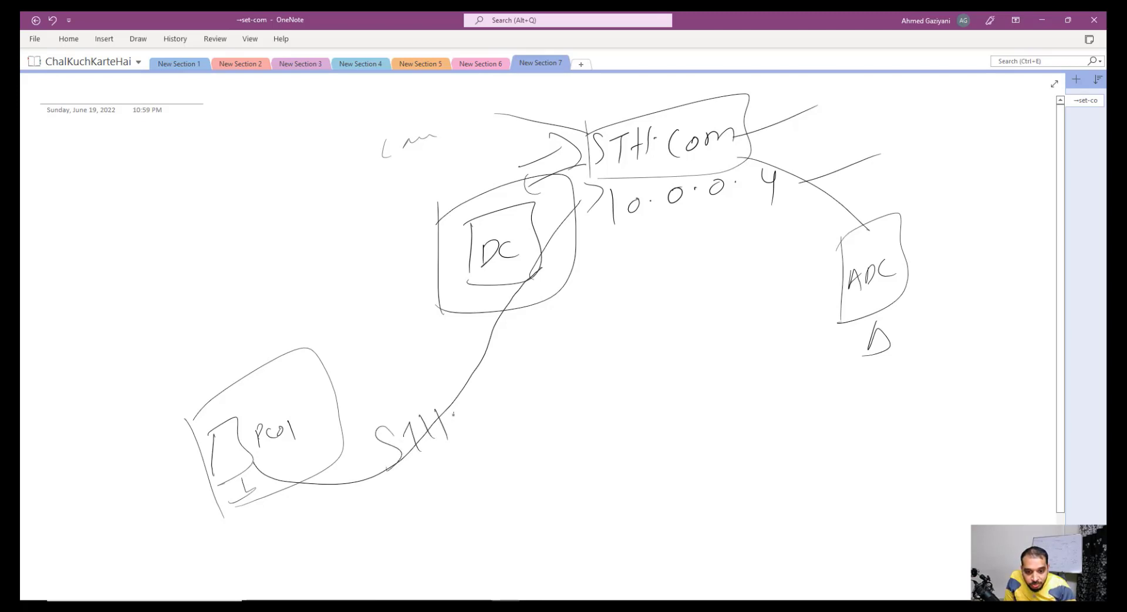
{"action": "left_click_drag", "start_coordinate": [477, 400], "coordinate": [470, 414]}
{"action": "left_click_drag", "start_coordinate": [482, 402], "coordinate": [519, 396]}
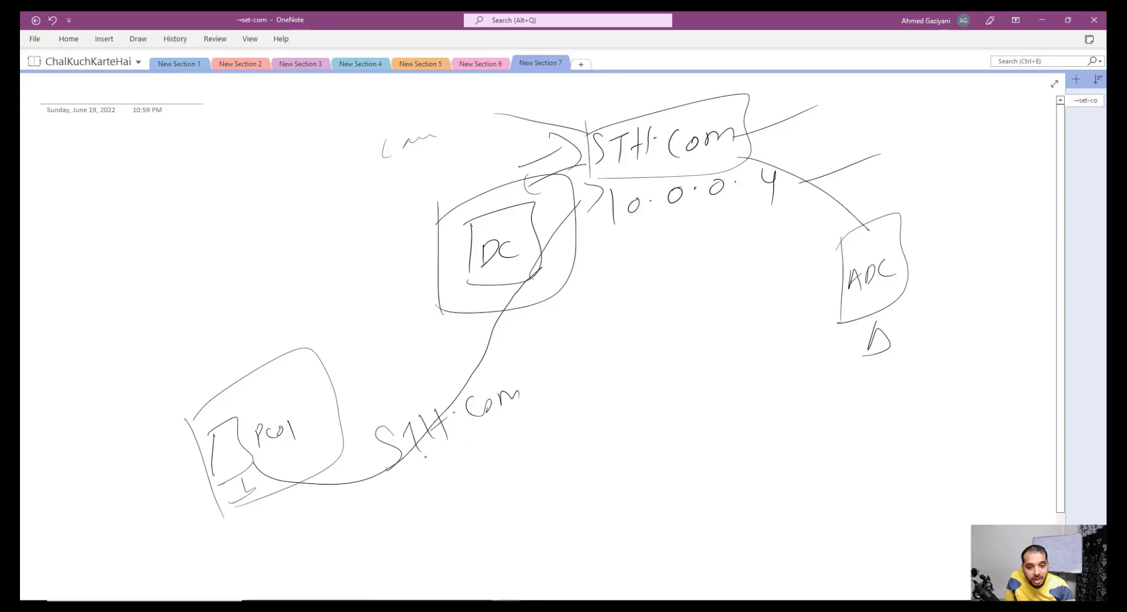
{"action": "mouse_move", "coordinate": [360, 419]}
{"action": "left_mouse_down"}
{"action": "mouse_move", "coordinate": [388, 478]}
{"action": "mouse_move", "coordinate": [525, 455]}
{"action": "mouse_move", "coordinate": [408, 487]}
{"action": "left_mouse_up"}
{"action": "mouse_move", "coordinate": [516, 428]}
{"action": "left_mouse_down"}
{"action": "mouse_move", "coordinate": [549, 464]}
{"action": "mouse_move", "coordinate": [598, 461]}
{"action": "left_mouse_up"}
{"action": "left_click_drag", "start_coordinate": [597, 431], "coordinate": [618, 482]}
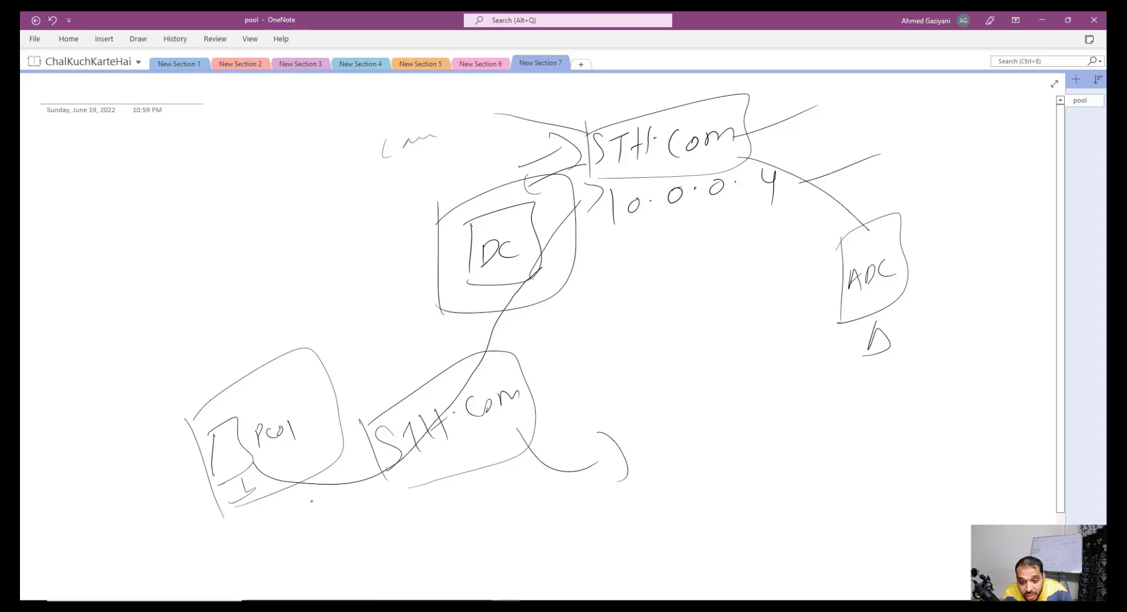
Step: Write 10.0.0.4 beneath PC01 and go back to the PC01 session
{"action": "mouse_move", "coordinate": [243, 552]}
{"action": "left_mouse_down"}
{"action": "mouse_move", "coordinate": [257, 577]}
{"action": "mouse_move", "coordinate": [269, 560]}
{"action": "left_mouse_up"}
{"action": "left_click", "coordinate": [263, 559]}
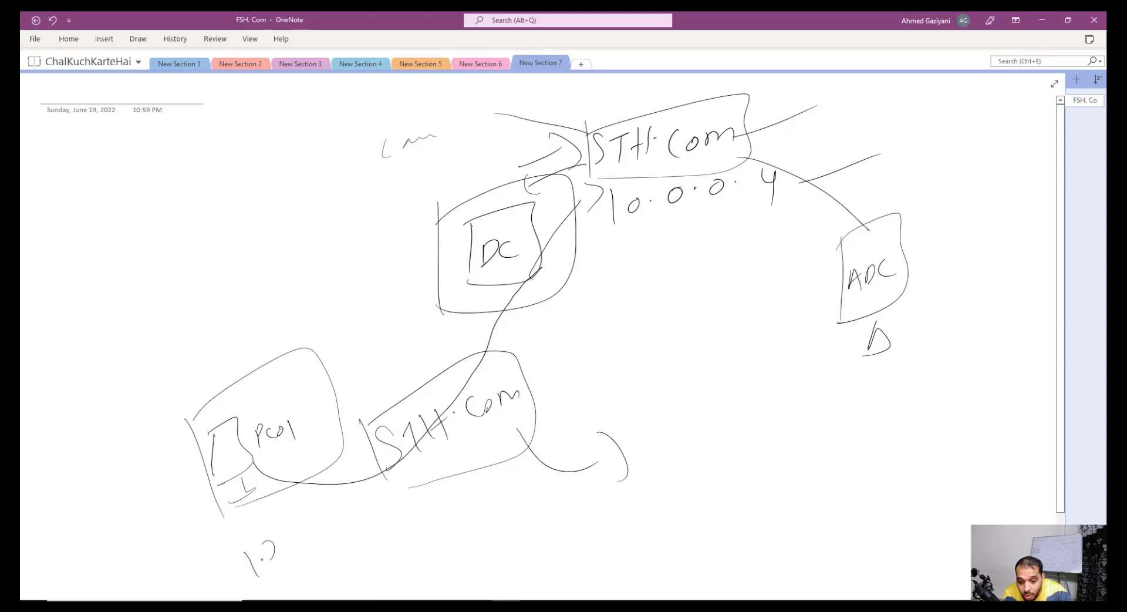
{"action": "mouse_move", "coordinate": [306, 527]}
{"action": "left_mouse_down"}
{"action": "mouse_move", "coordinate": [365, 513]}
{"action": "mouse_move", "coordinate": [380, 530]}
{"action": "left_mouse_up"}
{"action": "left_click", "coordinate": [317, 524]}
{"action": "left_click", "coordinate": [346, 512]}
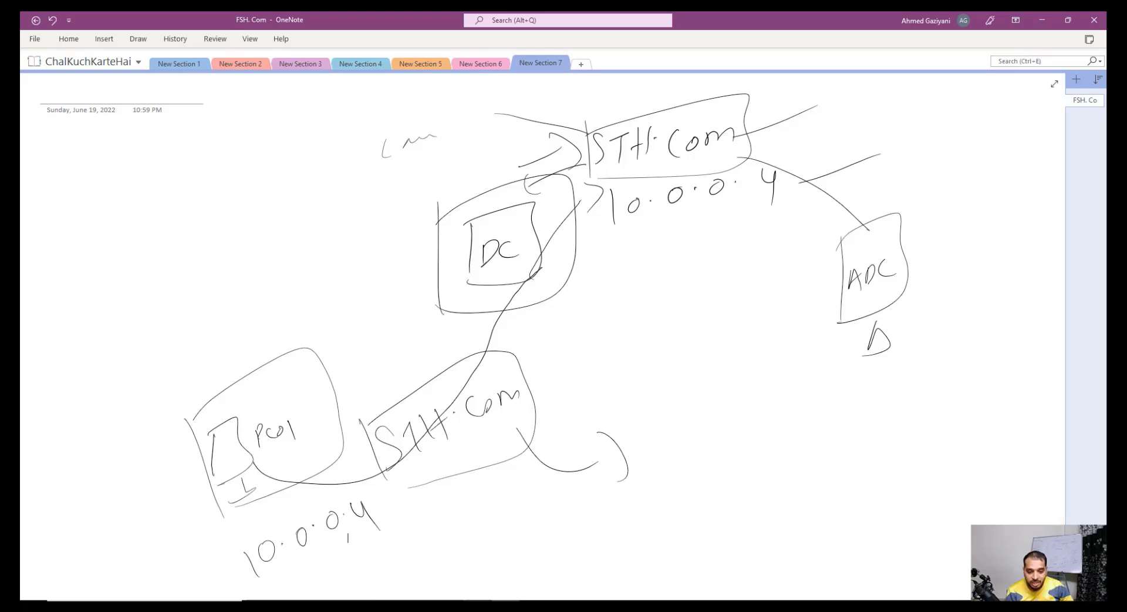
{"action": "key", "text": "alt+Tab"}
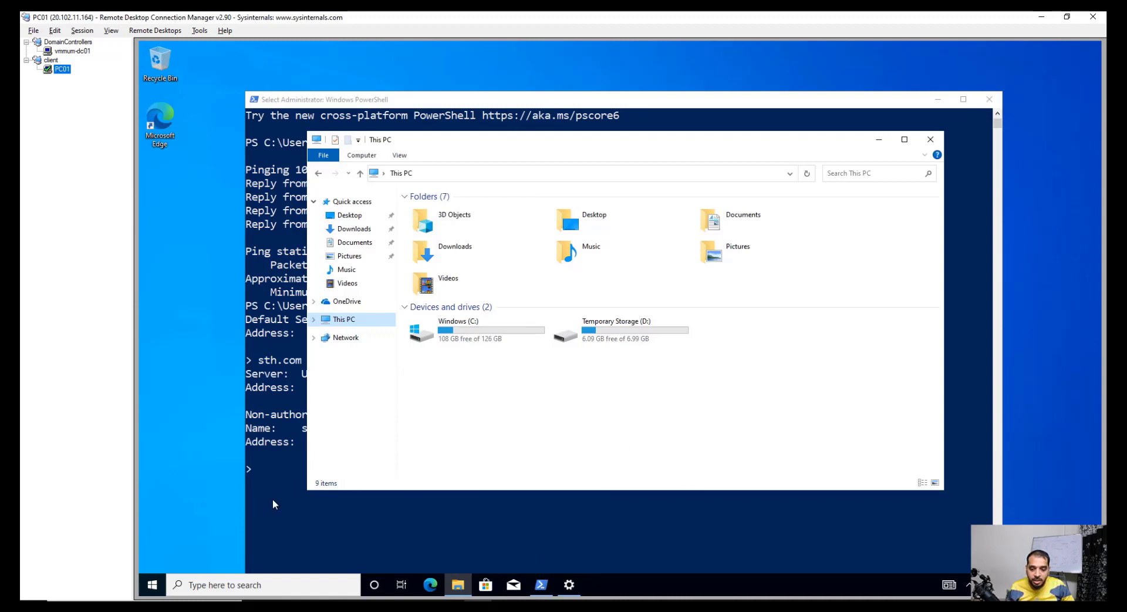
Step: Attempt the mistyped 'mcpa.cpl' in Run, dismiss the not-found error, and close Run
{"action": "right_click", "coordinate": [152, 584]}
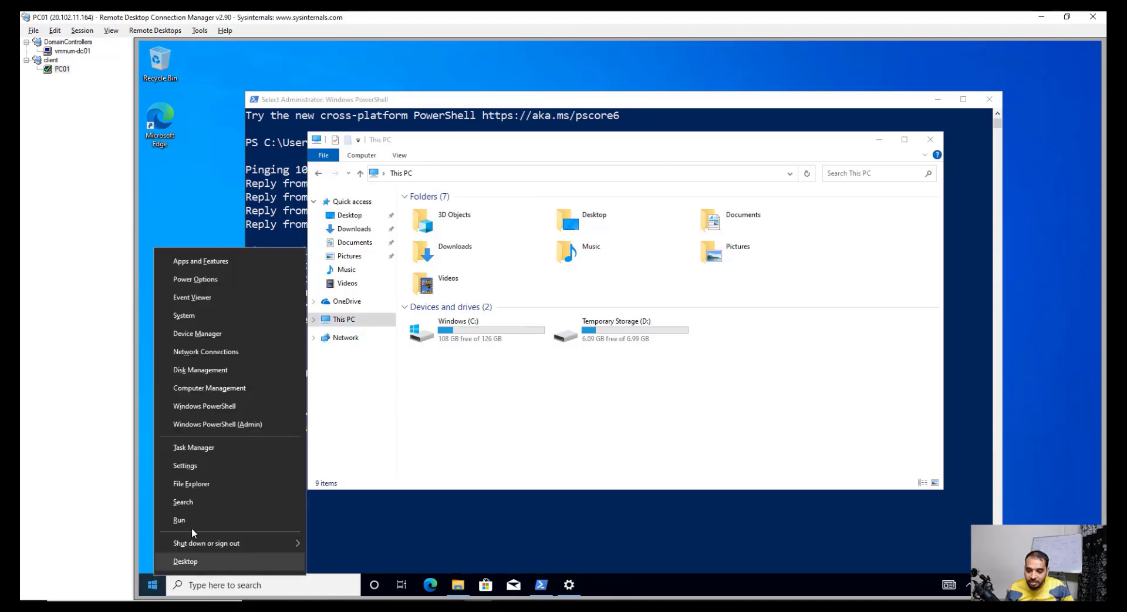
{"action": "left_click", "coordinate": [195, 522]}
{"action": "type", "text": "m"}
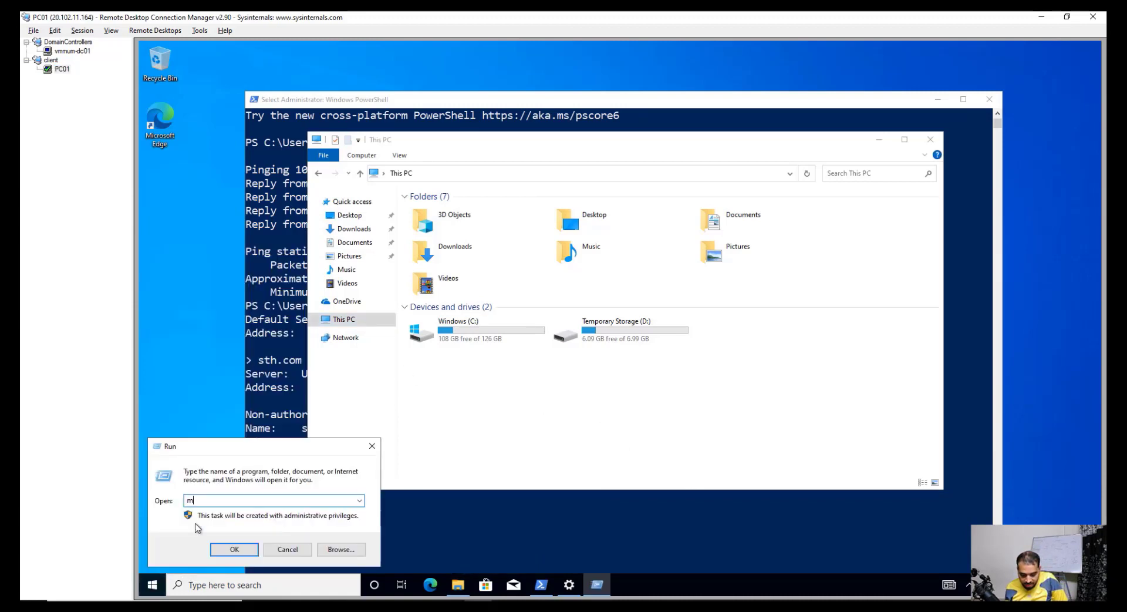
{"action": "type", "text": "cpa.cpl"}
{"action": "key", "text": "Return"}
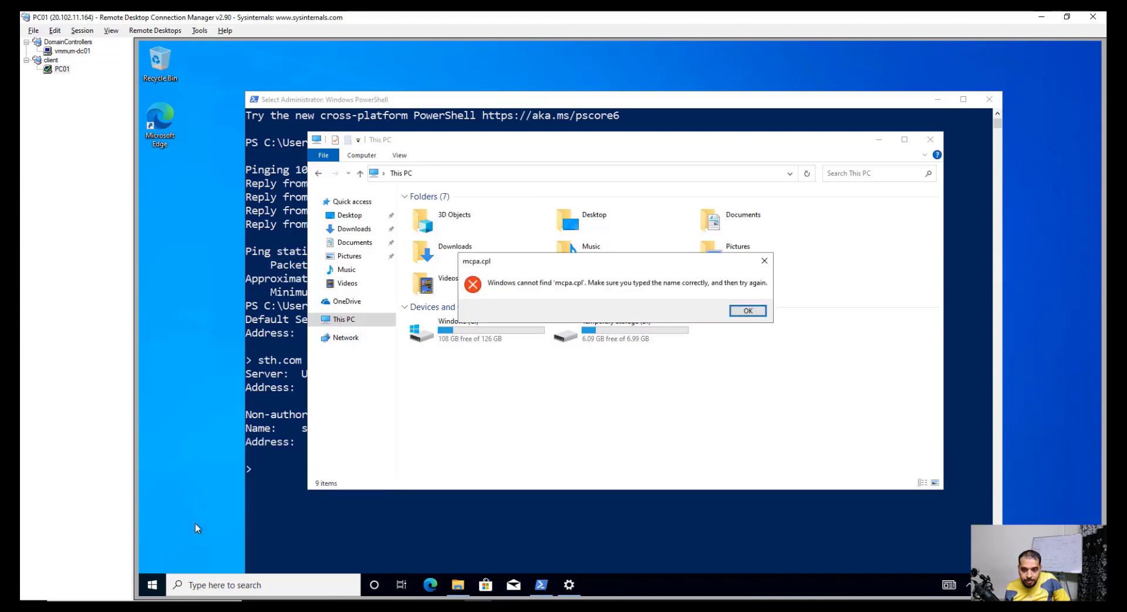
{"action": "key", "text": "Return"}
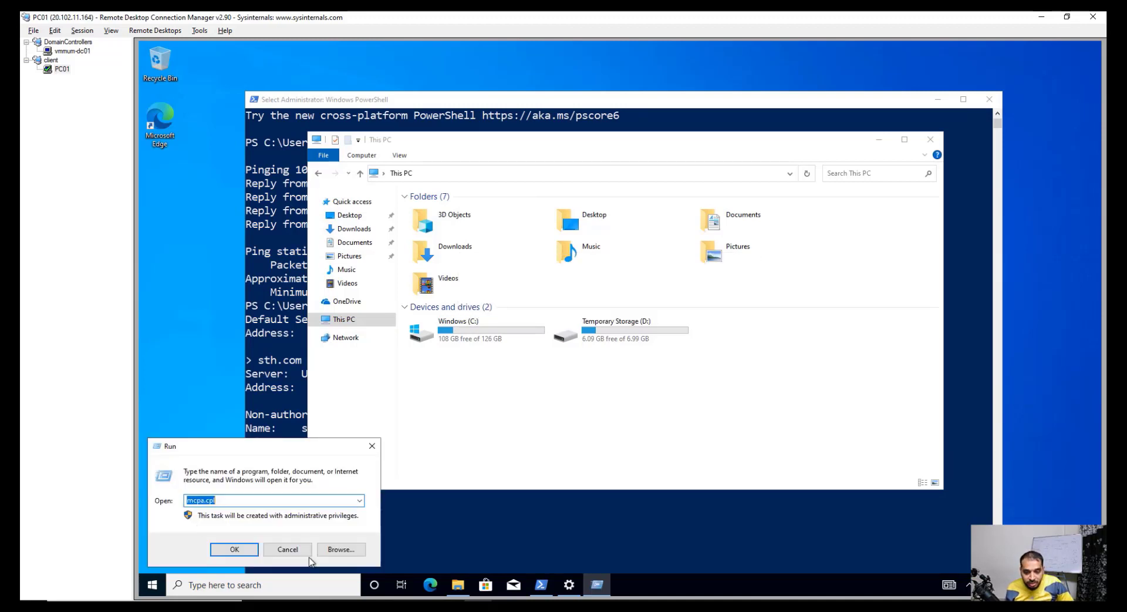
{"action": "left_click", "coordinate": [291, 547]}
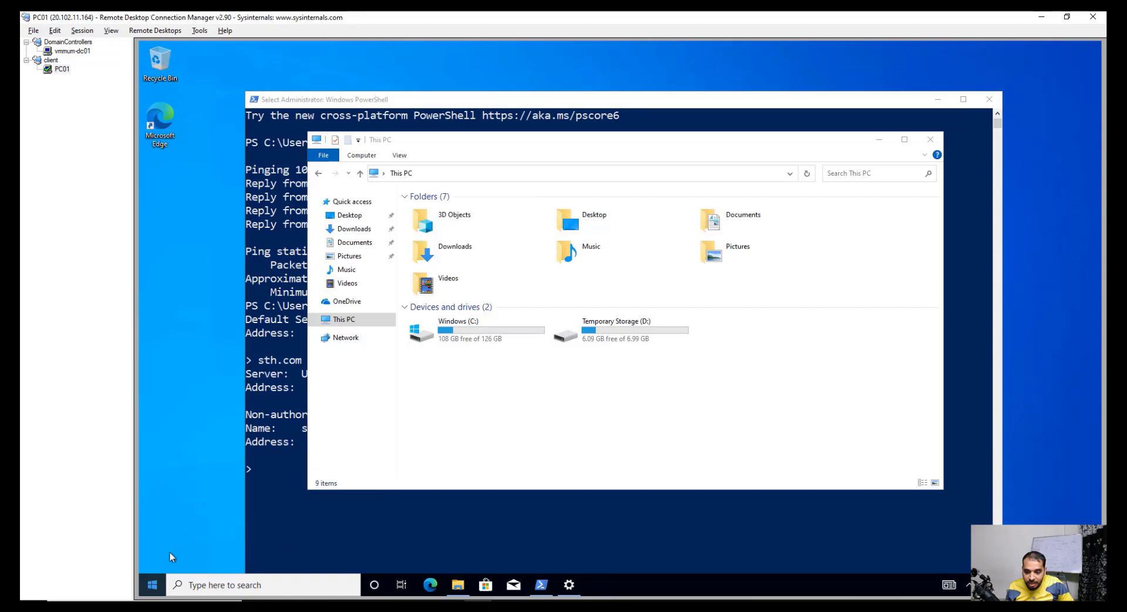
Step: Launch Network Connections from Run and open the Ethernet adapter's Properties
{"action": "right_click", "coordinate": [153, 584]}
{"action": "left_click", "coordinate": [181, 530]}
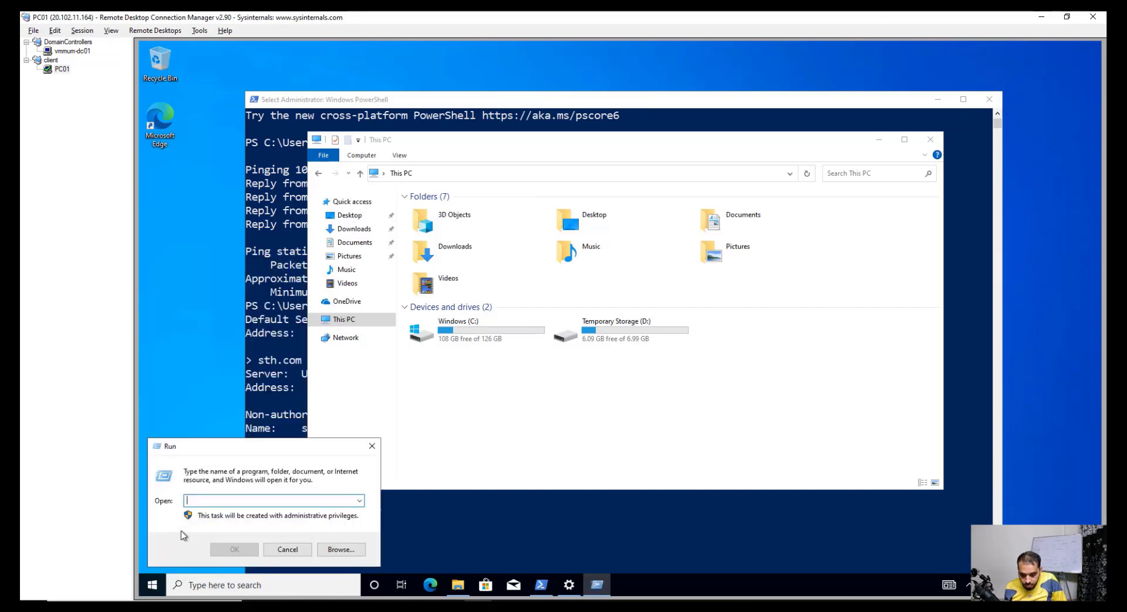
{"action": "type", "text": "ncpa.cpl"}
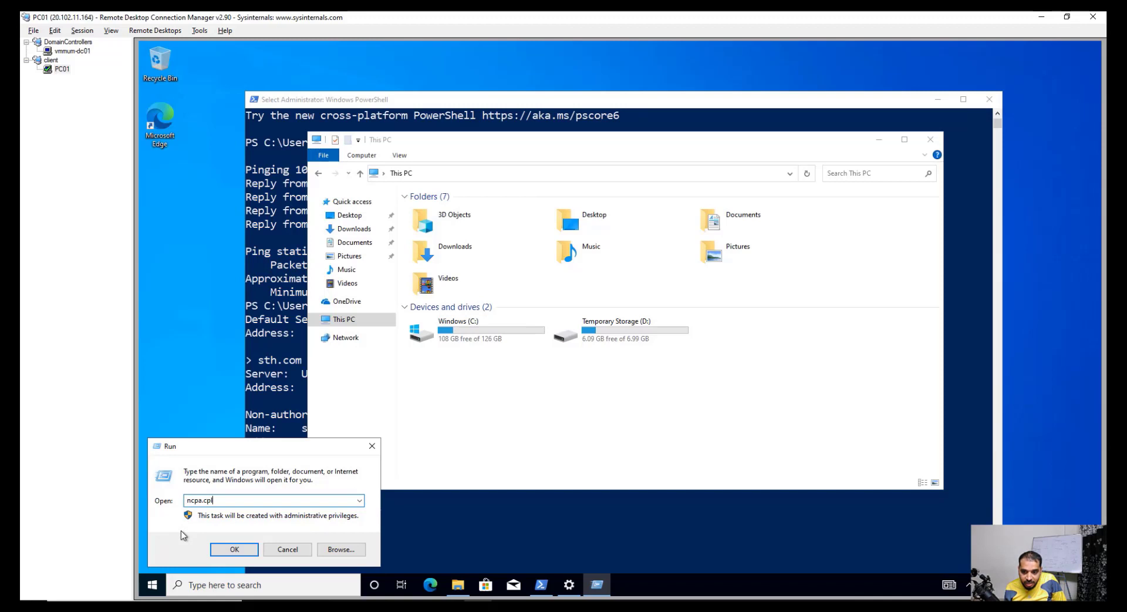
{"action": "key", "text": "Return"}
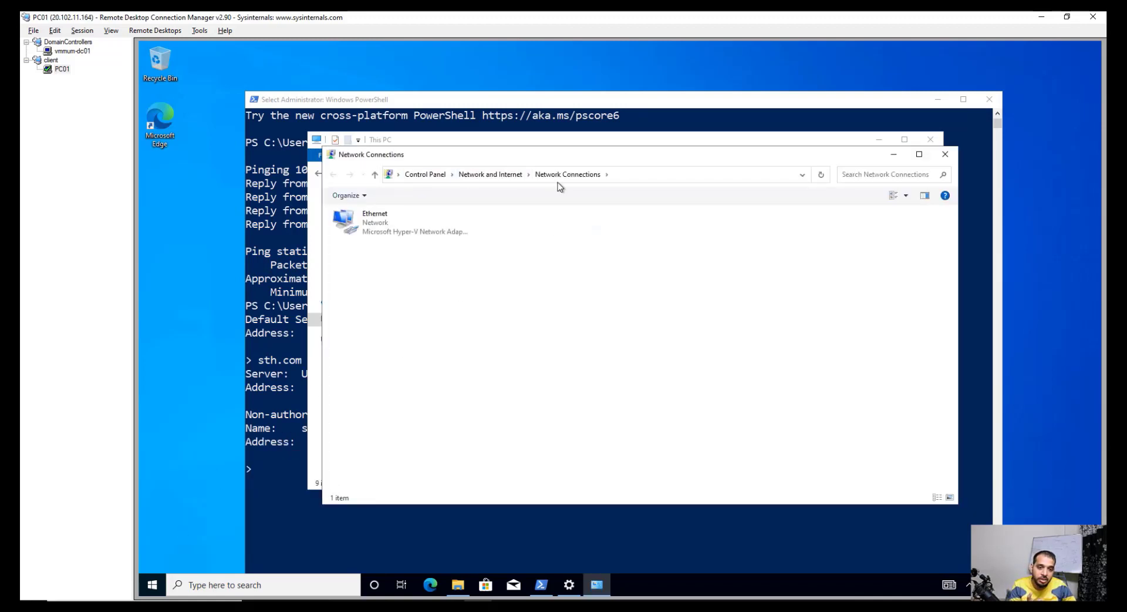
{"action": "left_click", "coordinate": [390, 225]}
{"action": "right_click", "coordinate": [390, 222]}
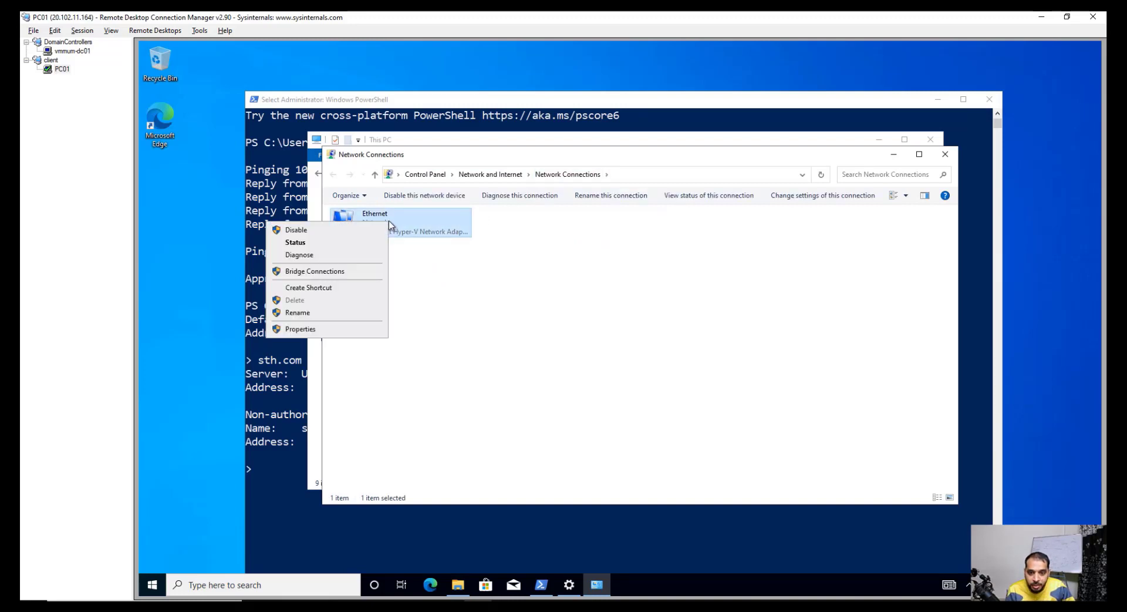
{"action": "left_click", "coordinate": [338, 329]}
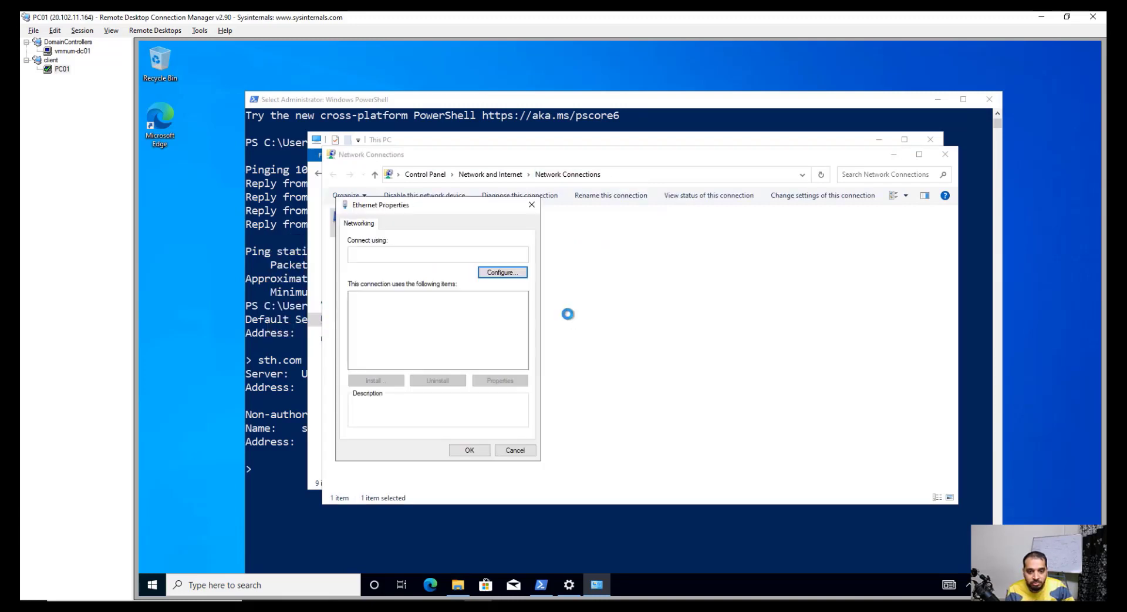
Step: Set PC01's Ethernet IPv4 preferred DNS server manually to 10.0.0.4
{"action": "scroll", "coordinate": [449, 344], "scroll_direction": "down", "scroll_amount": 1}
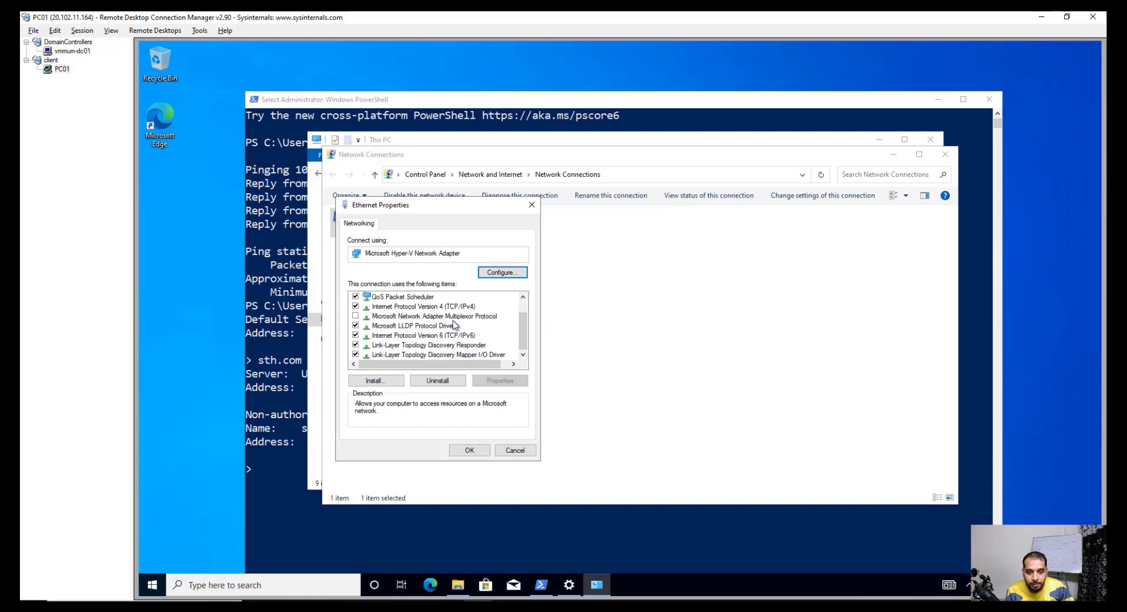
{"action": "left_click", "coordinate": [437, 315]}
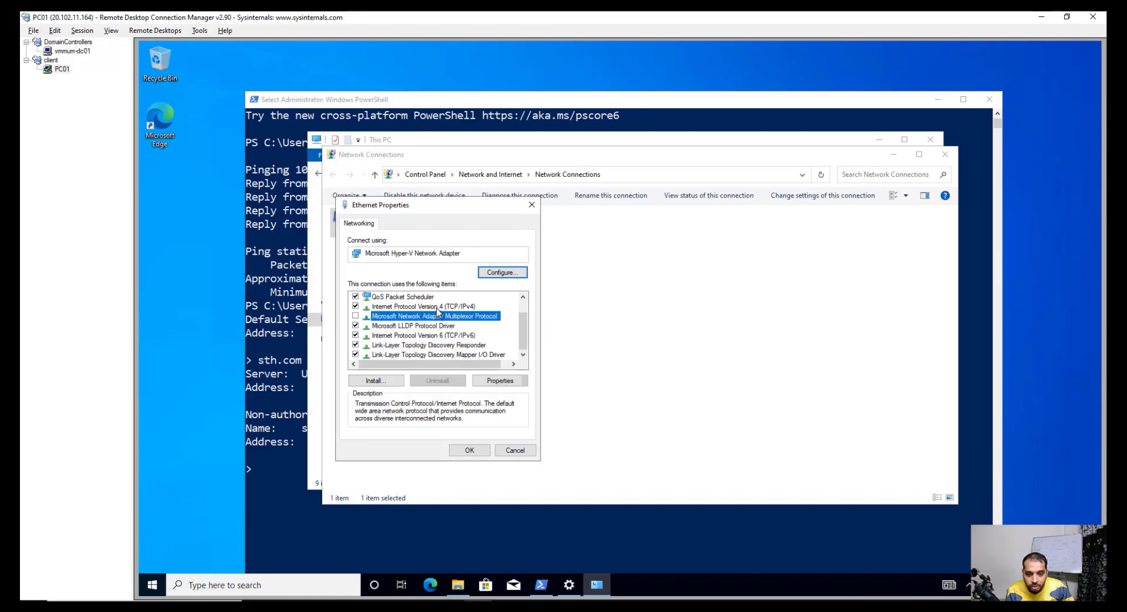
{"action": "left_click", "coordinate": [439, 307]}
{"action": "left_click", "coordinate": [497, 381]}
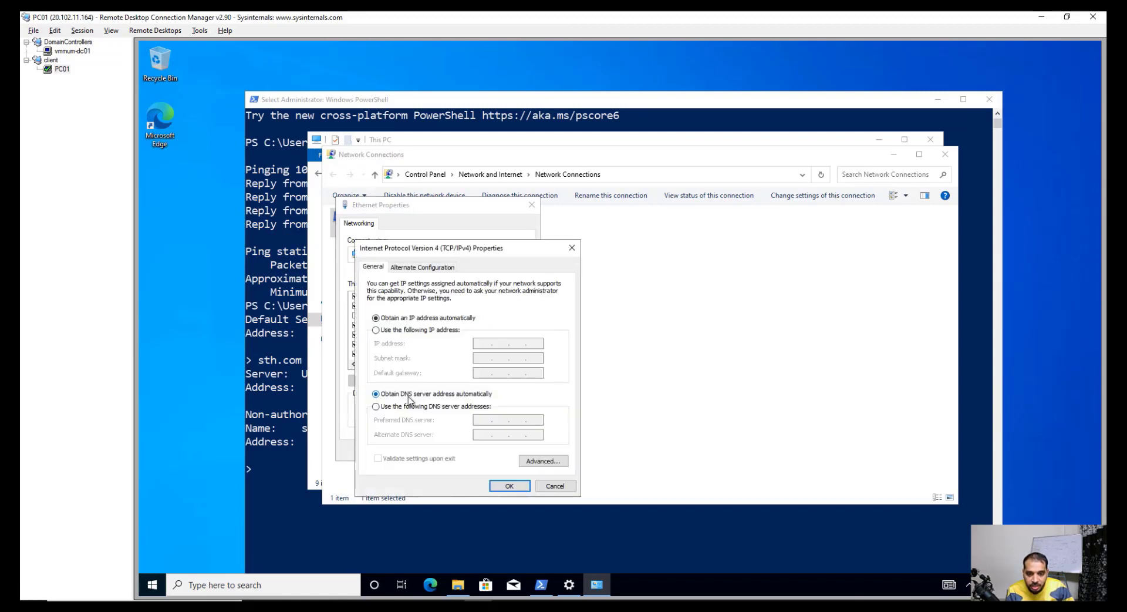
{"action": "left_click", "coordinate": [376, 406]}
{"action": "left_click", "coordinate": [483, 420]}
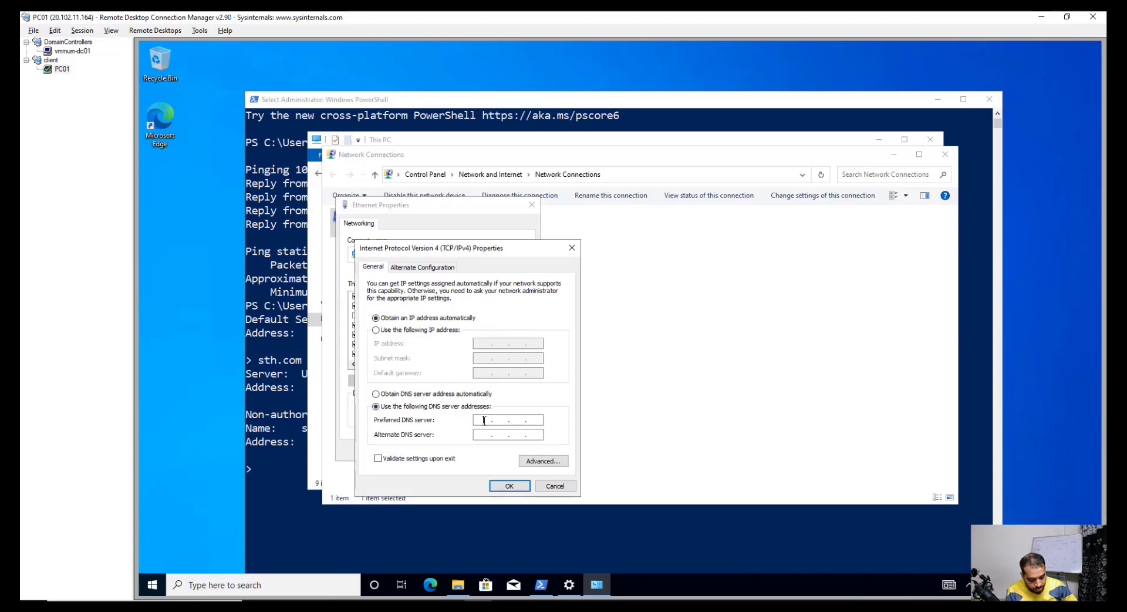
{"action": "type", "text": "10"}
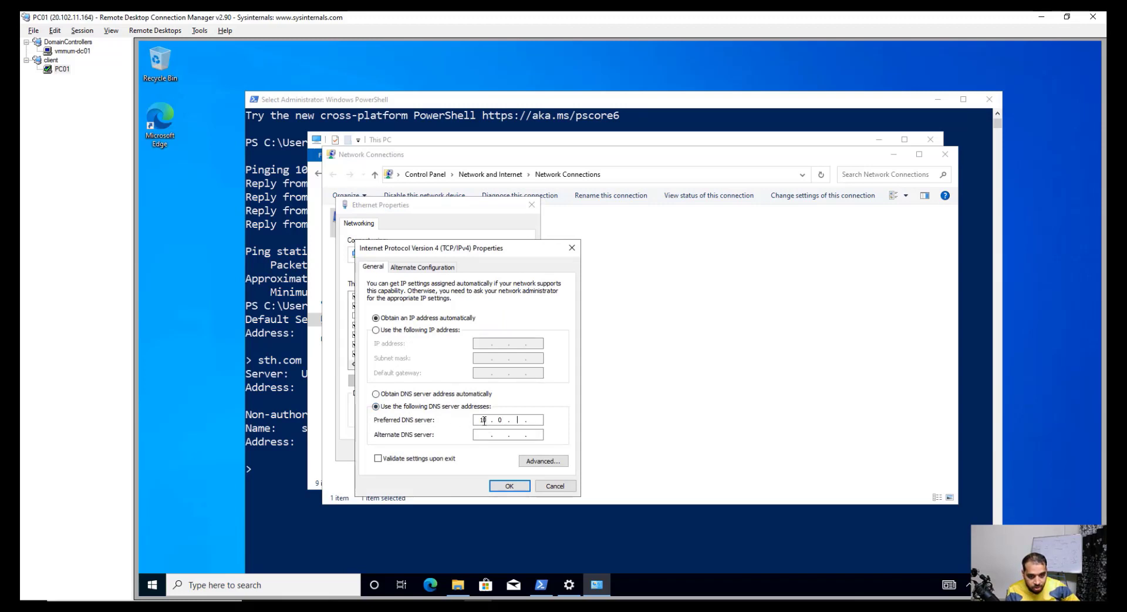
{"action": "type", "text": ".0.0."}
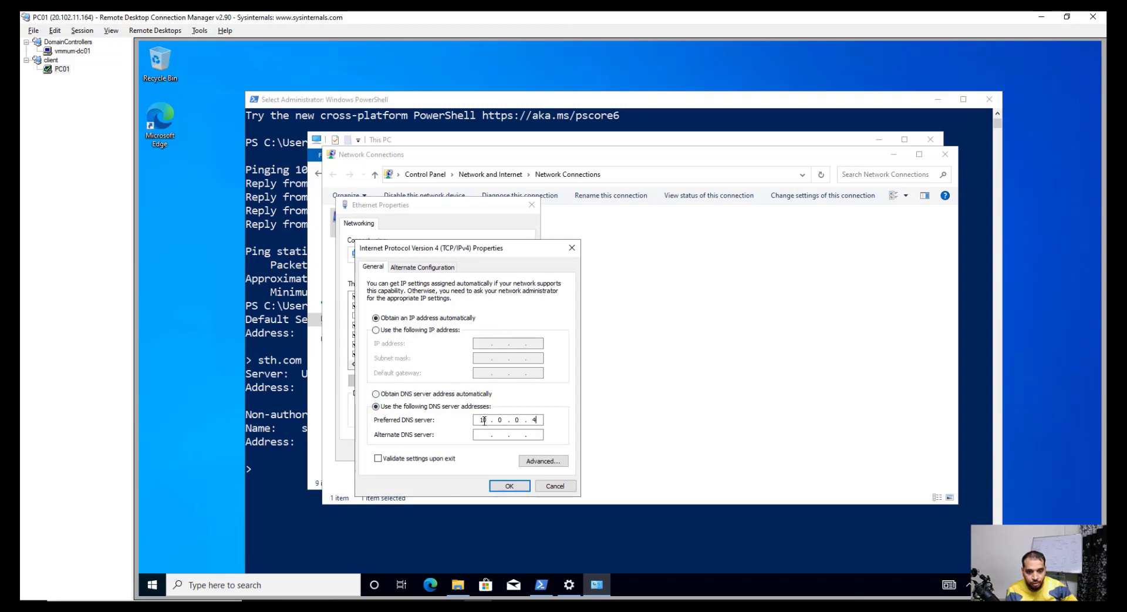
{"action": "left_click", "coordinate": [517, 485]}
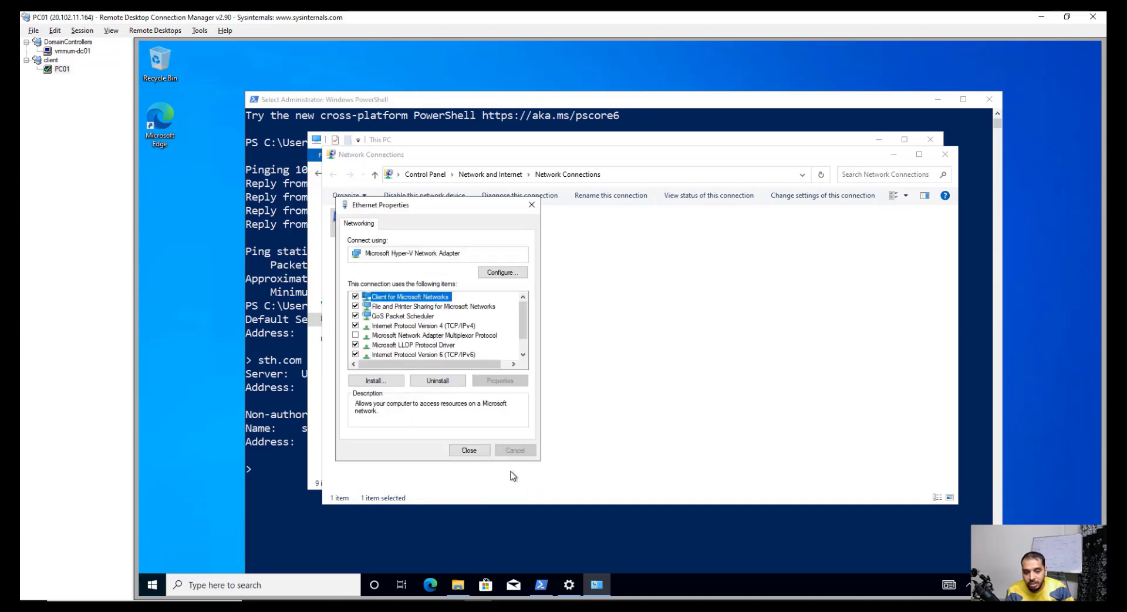
Step: Recheck the IPv4 DNS settings, apply the Ethernet properties and close Network Connections
{"action": "left_click", "coordinate": [440, 326]}
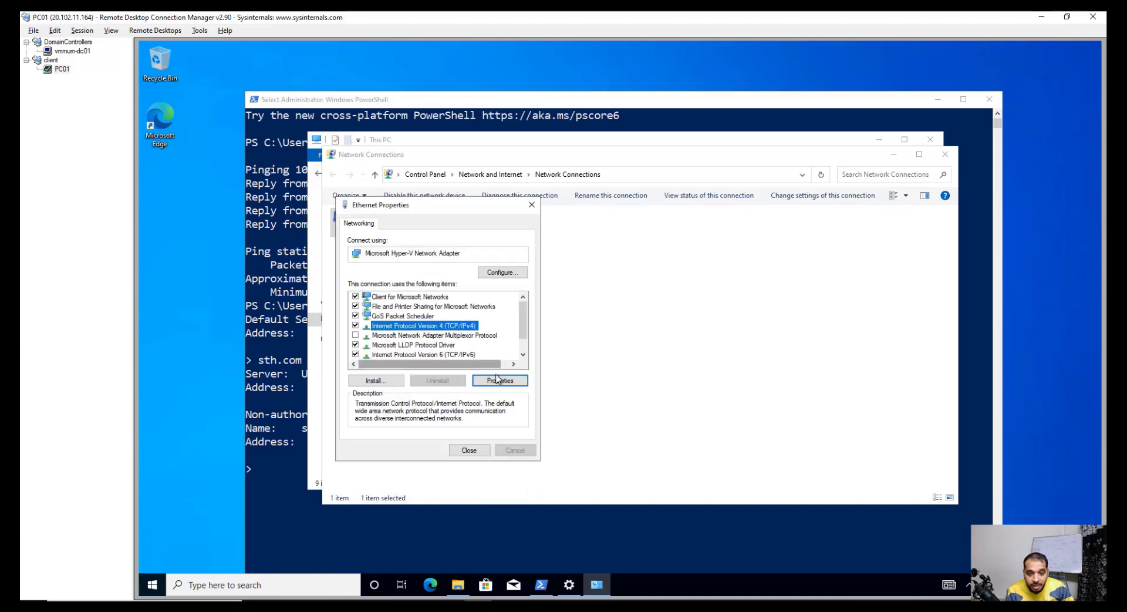
{"action": "left_click", "coordinate": [500, 381]}
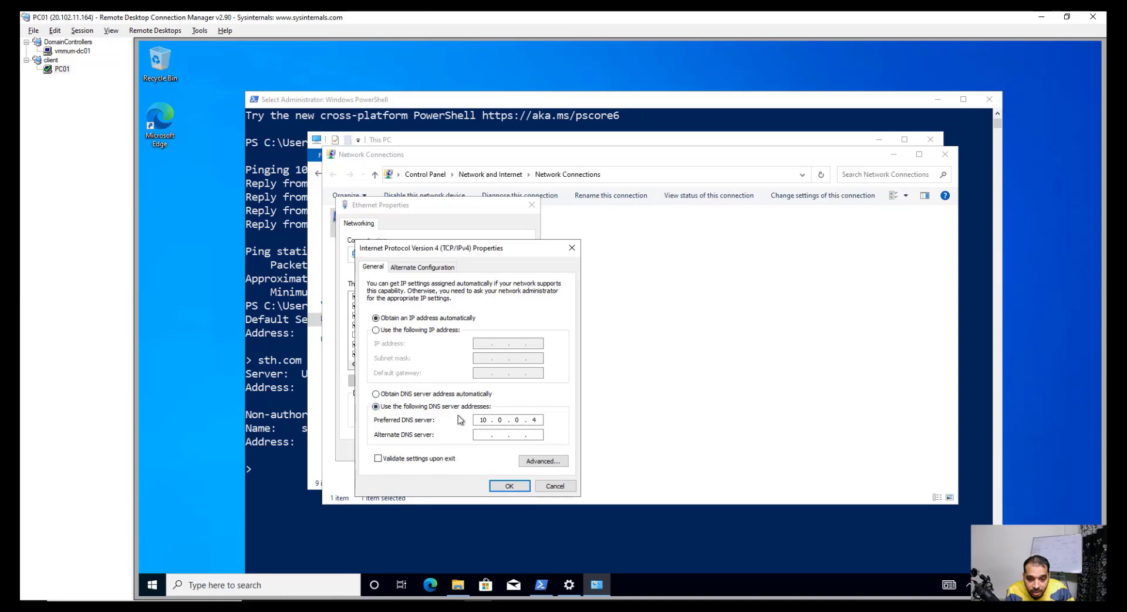
{"action": "left_click", "coordinate": [509, 487]}
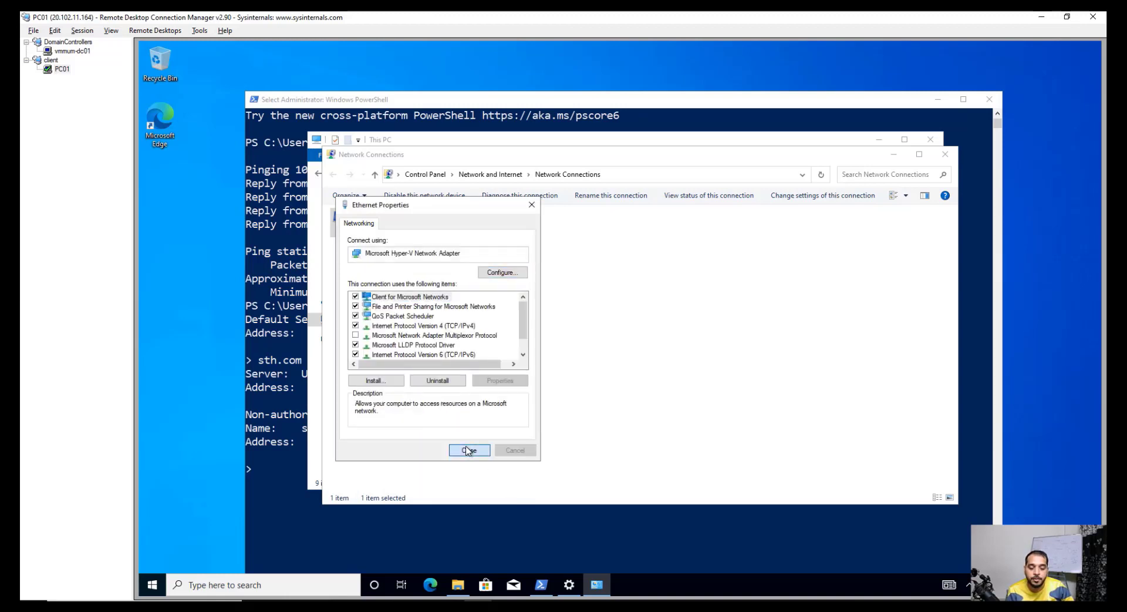
{"action": "left_click", "coordinate": [468, 450]}
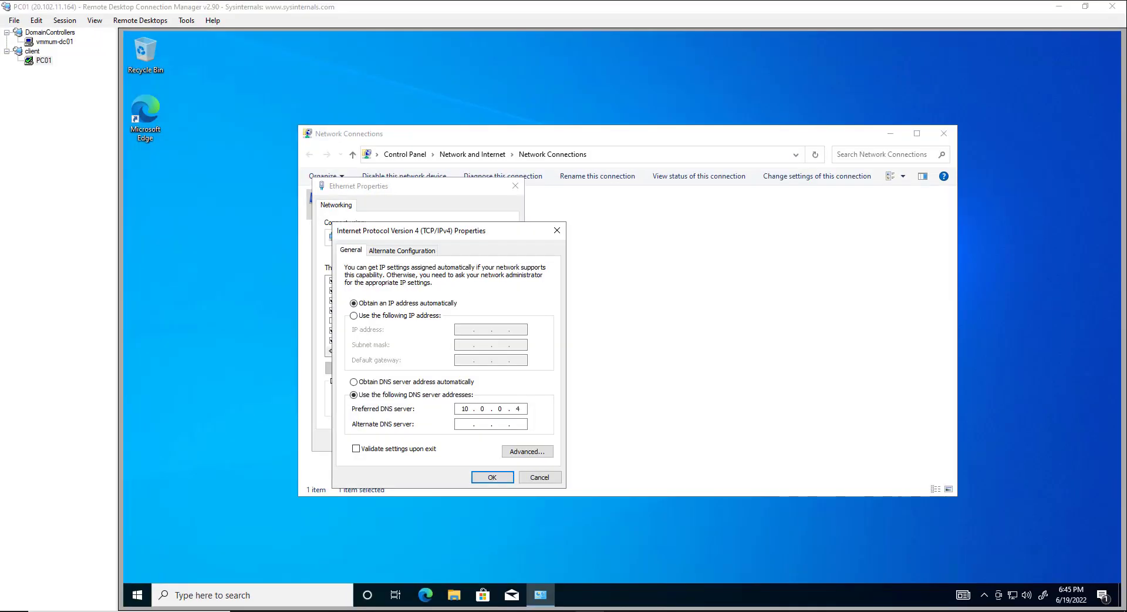
{"action": "left_click", "coordinate": [492, 477]}
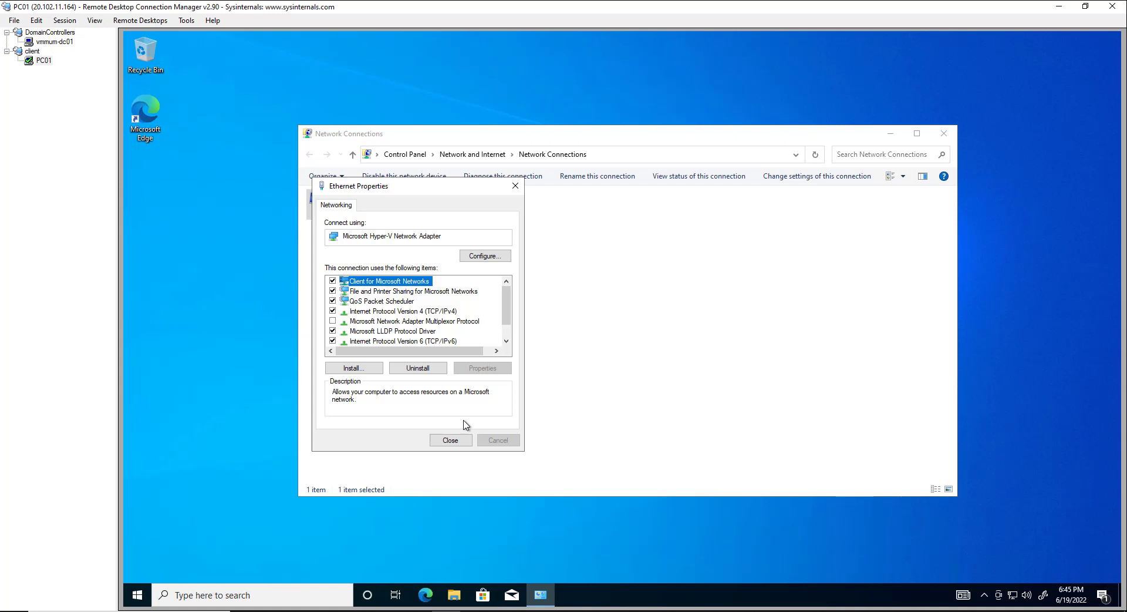
{"action": "left_click", "coordinate": [430, 311]}
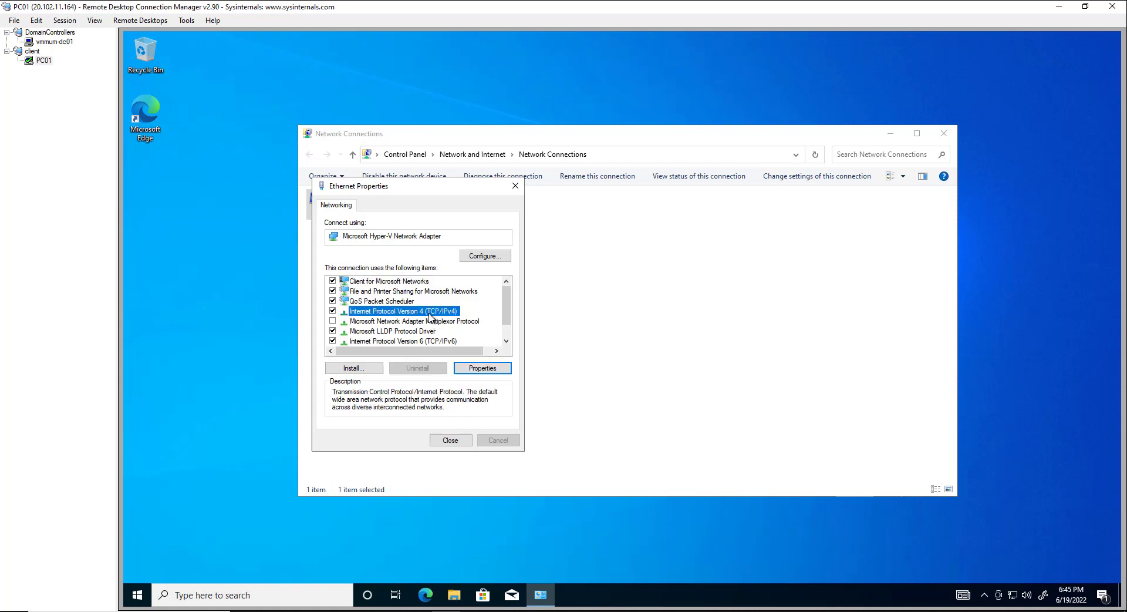
{"action": "left_click", "coordinate": [483, 369]}
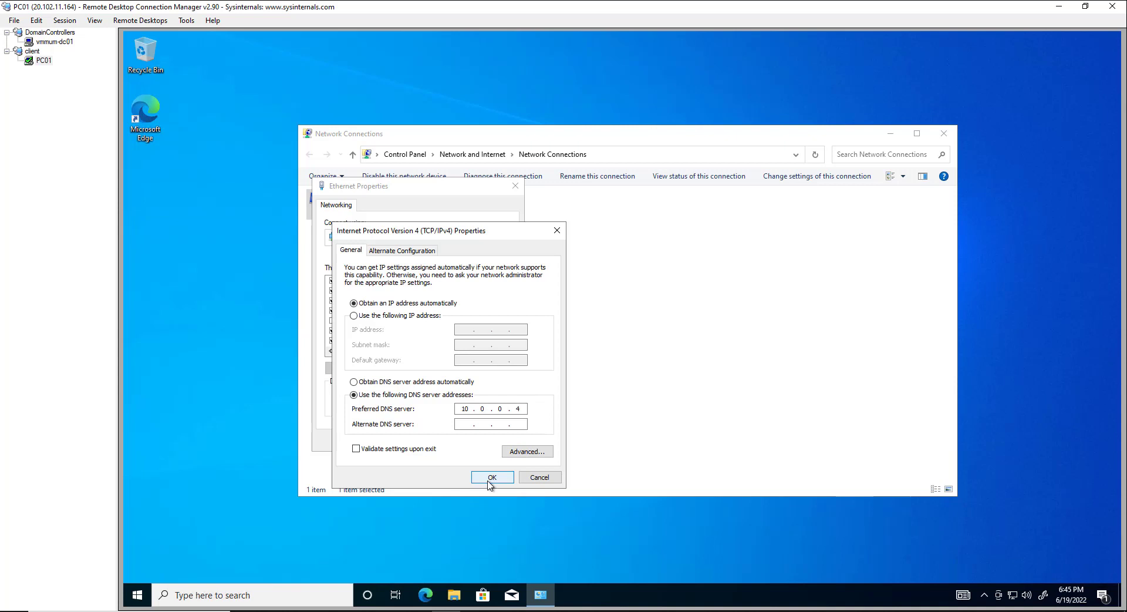
{"action": "left_click", "coordinate": [491, 478]}
{"action": "left_click", "coordinate": [459, 445]}
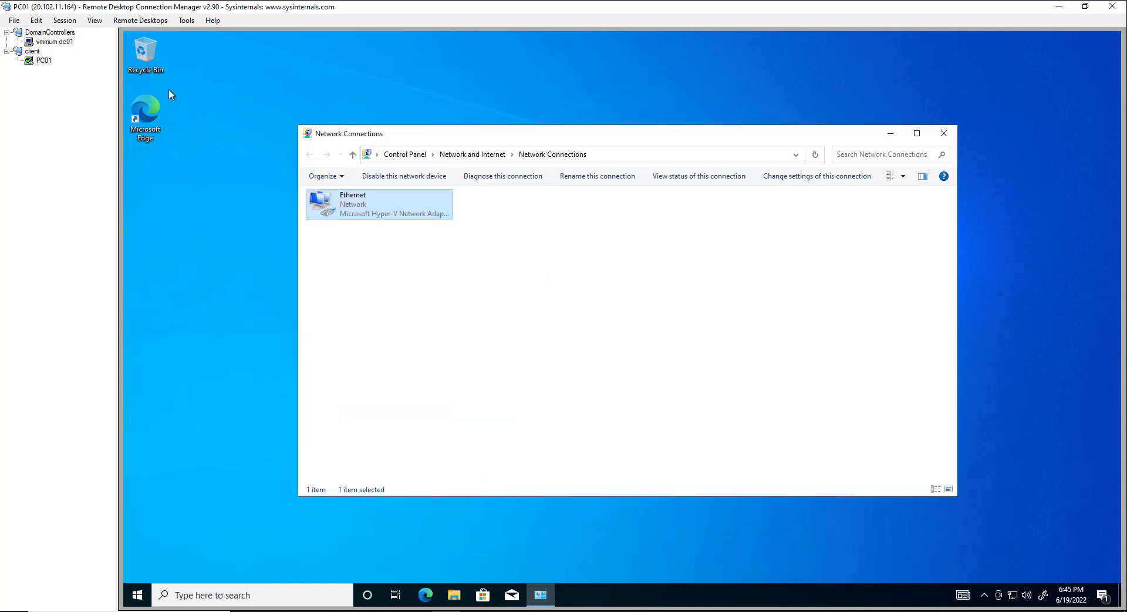
{"action": "left_click", "coordinate": [944, 133]}
Step: Run nslookup on PC01, confirm sth.com resolves to 10.0.0.4, then minimize the console
{"action": "right_click", "coordinate": [137, 595]}
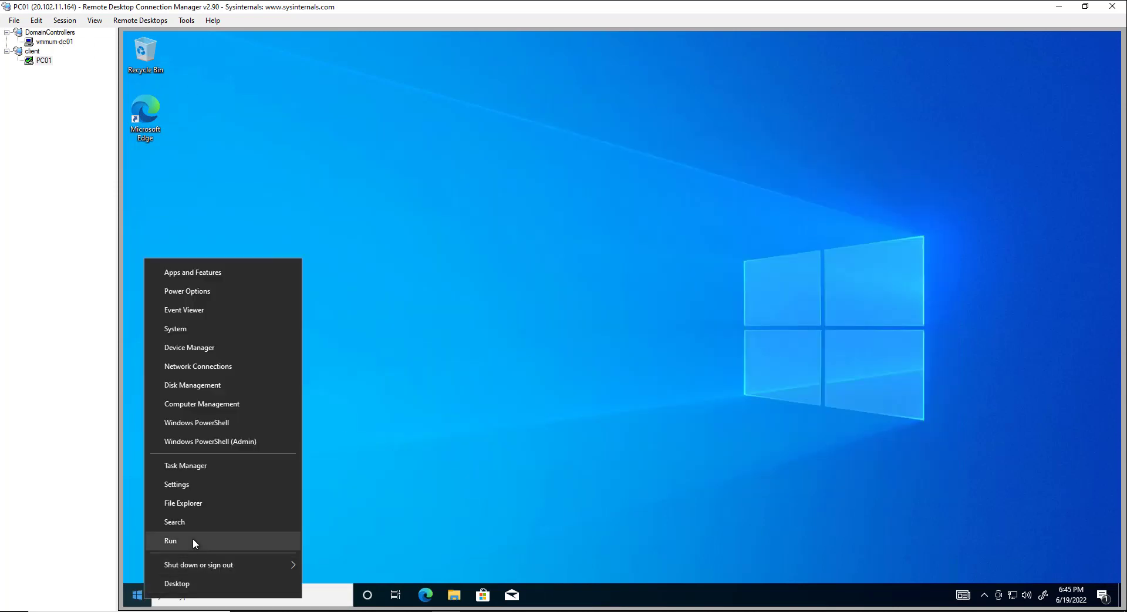
{"action": "left_click", "coordinate": [192, 538]}
{"action": "type", "text": "n"}
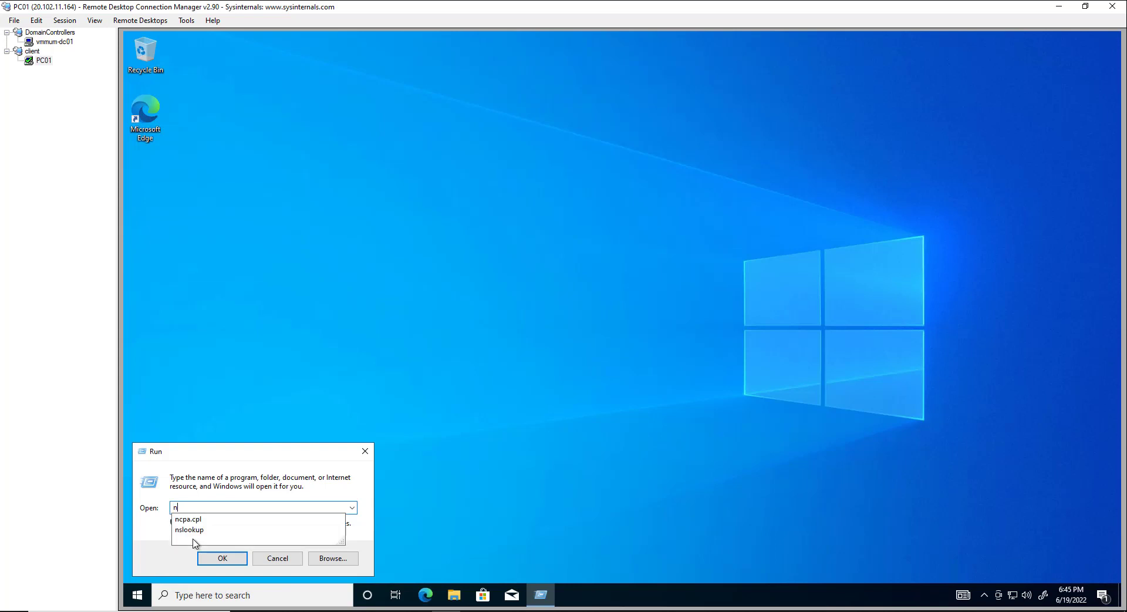
{"action": "type", "text": "slookup"}
{"action": "key", "text": "Return"}
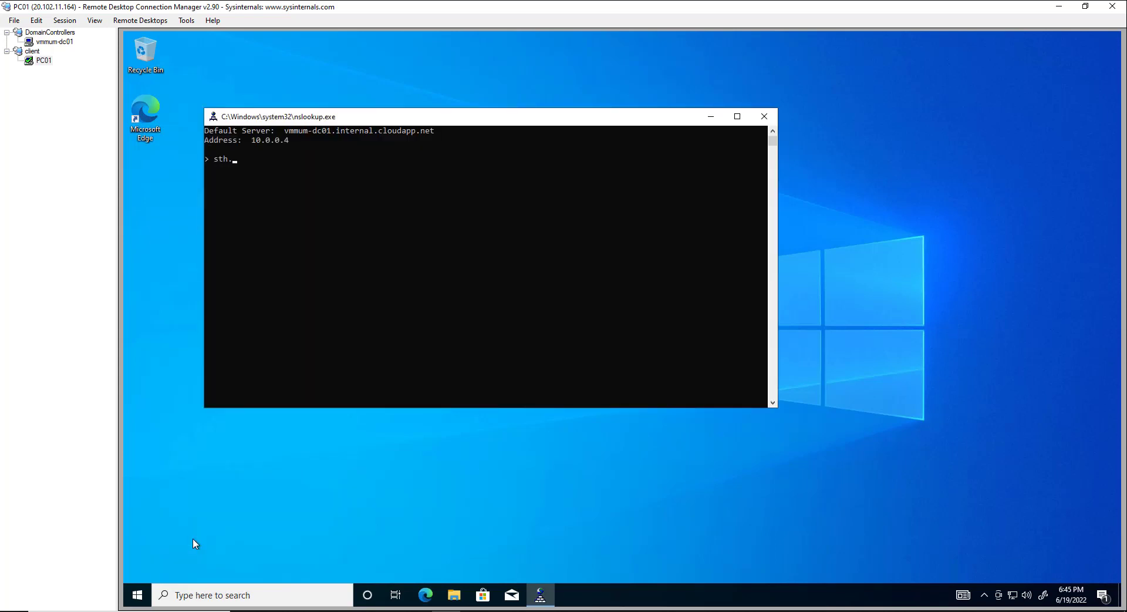
{"action": "key", "text": "Return"}
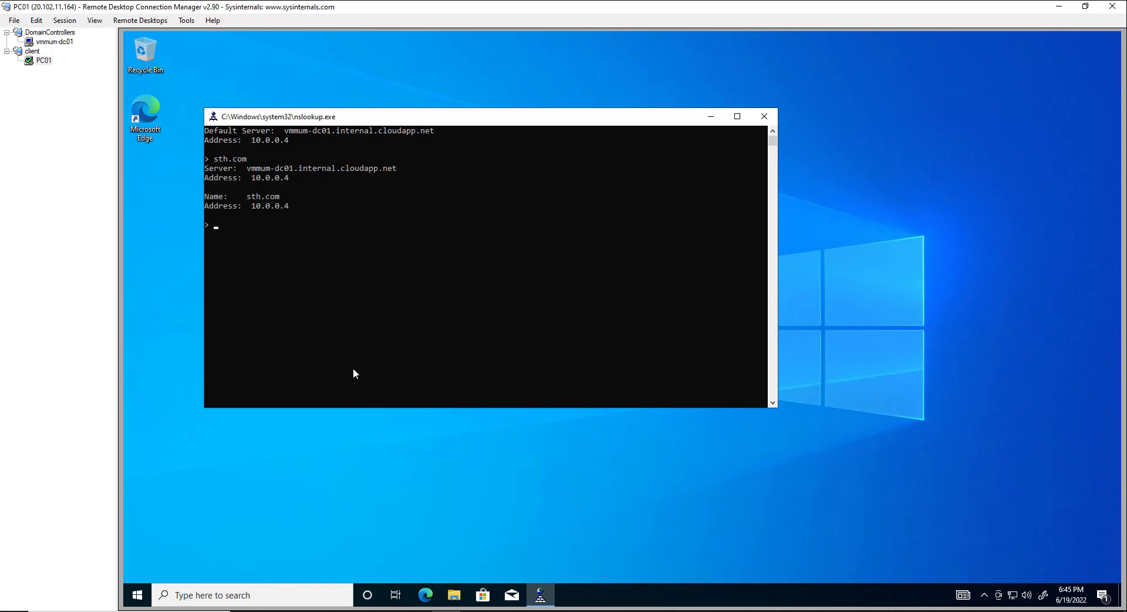
{"action": "left_click_drag", "start_coordinate": [252, 205], "coordinate": [285, 207]}
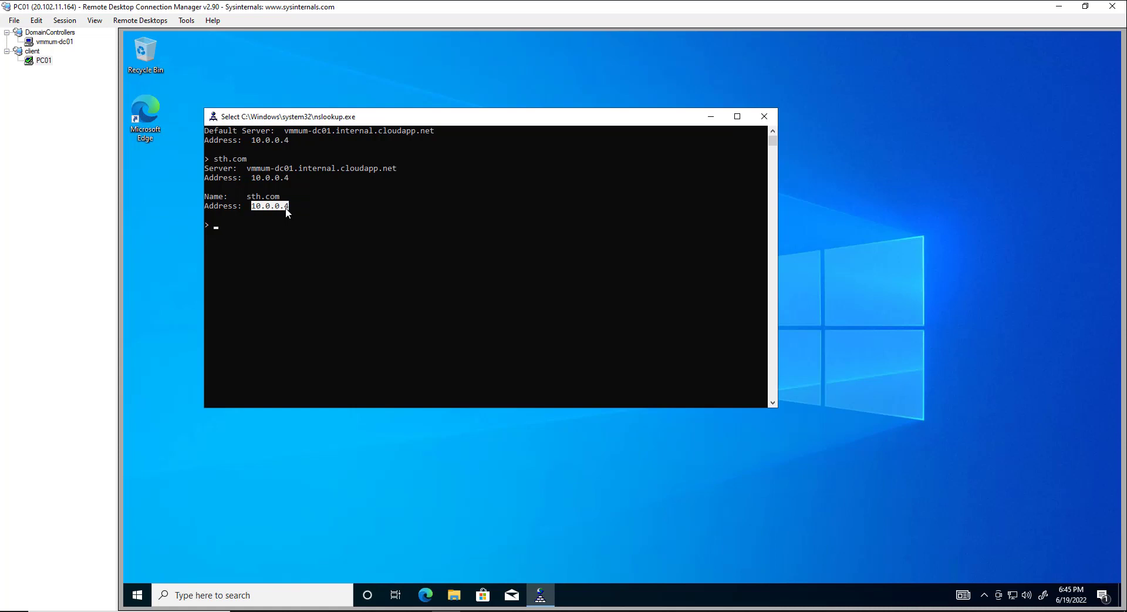
{"action": "left_click", "coordinate": [707, 119]}
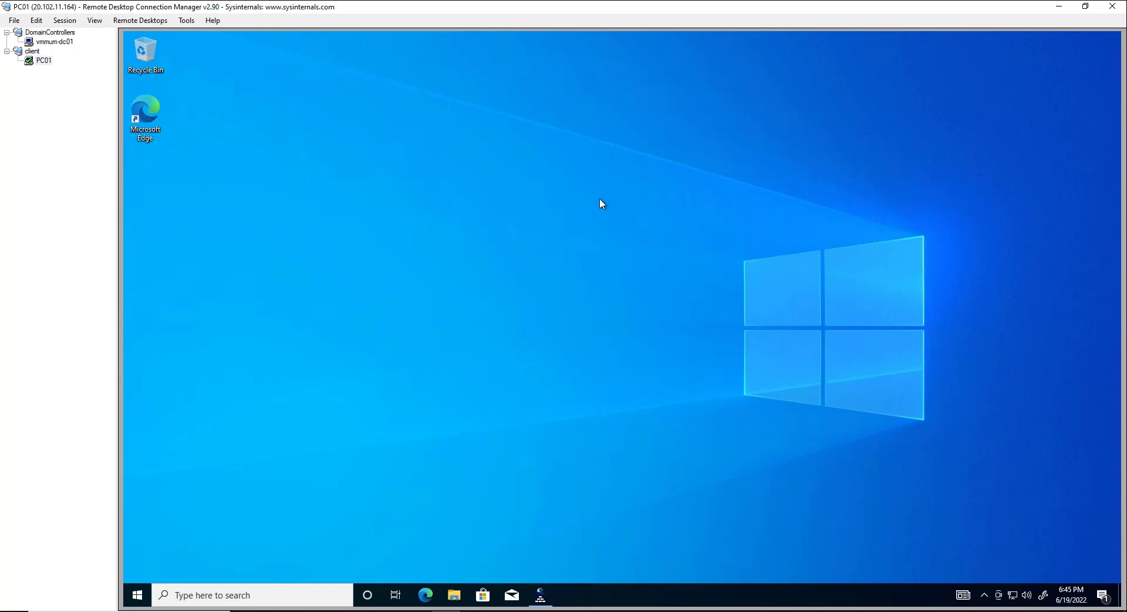
Step: In System Properties' Computer Name settings, make PC01 a member of domain sth.com
{"action": "right_click", "coordinate": [137, 595]}
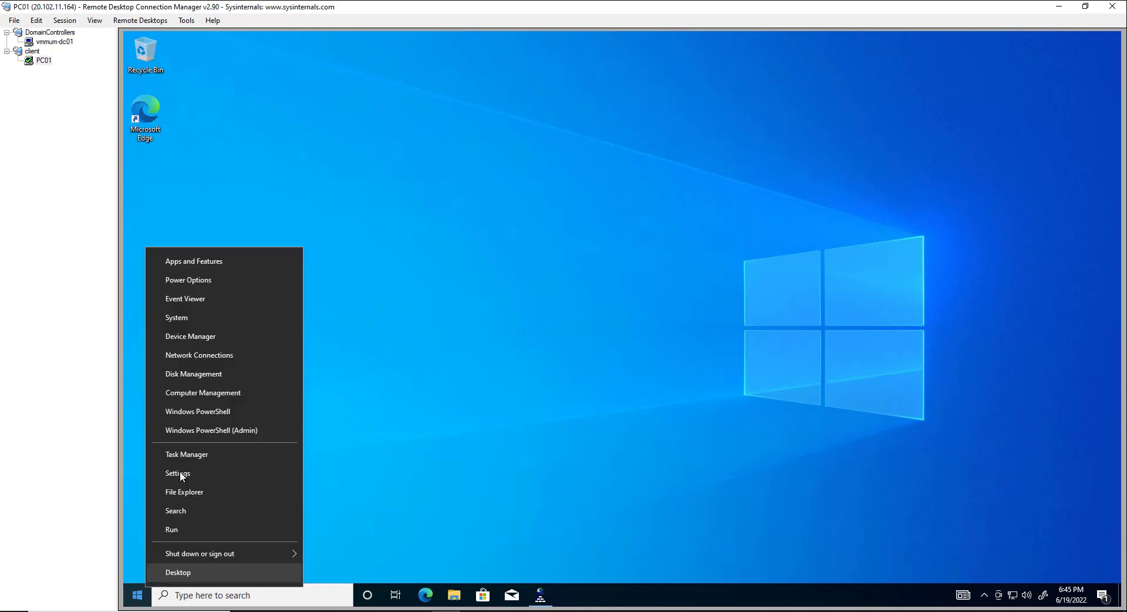
{"action": "left_click", "coordinate": [198, 316]}
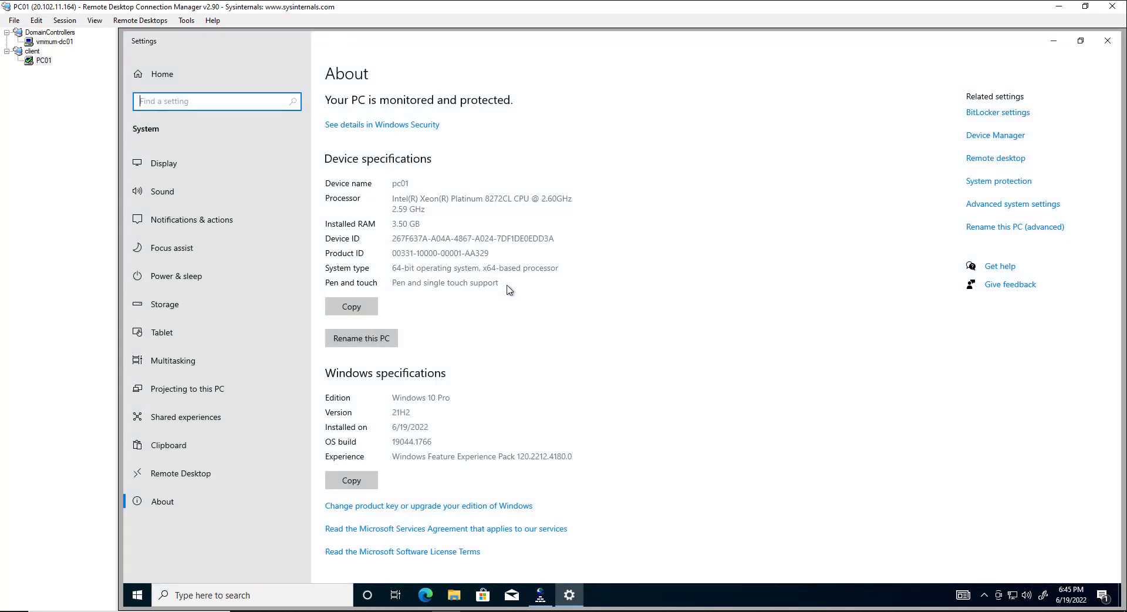
{"action": "left_click", "coordinate": [990, 205]}
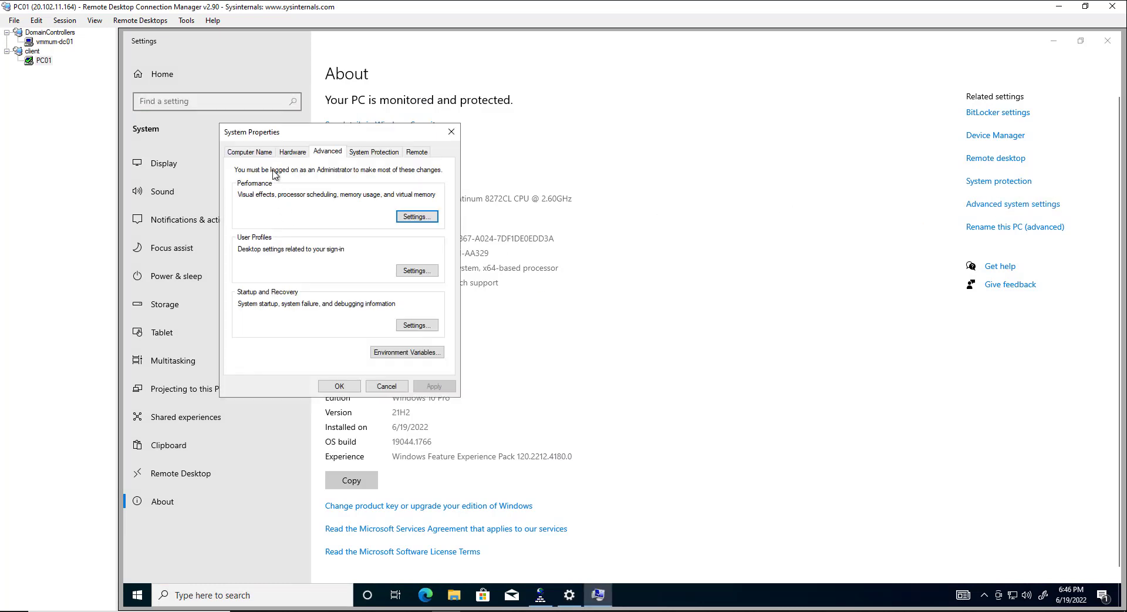
{"action": "left_click", "coordinate": [254, 154]}
{"action": "left_click", "coordinate": [410, 299]}
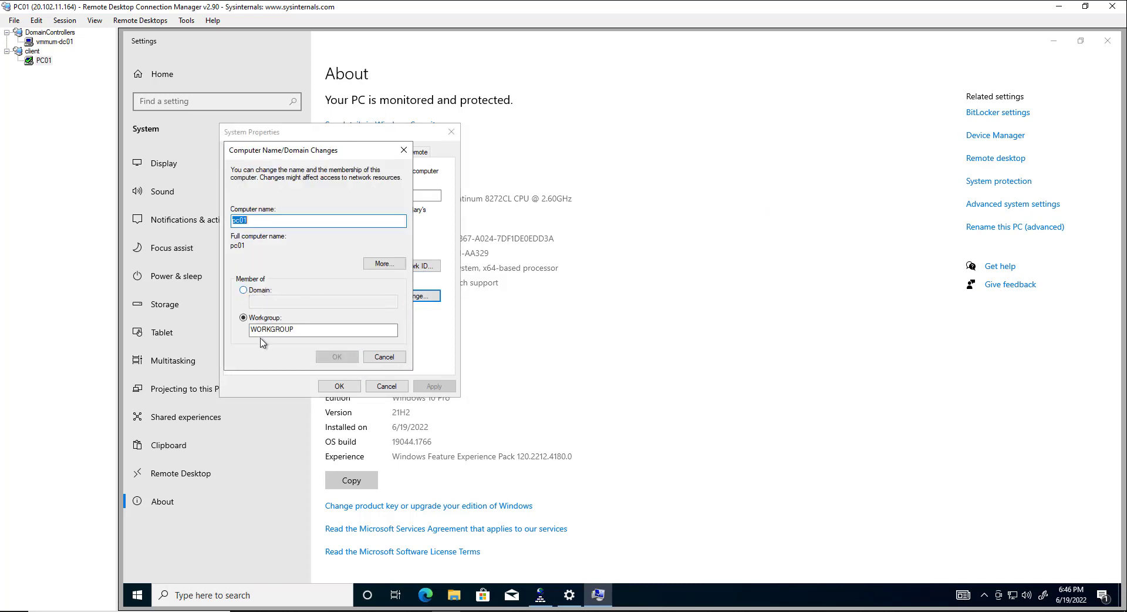
{"action": "left_click", "coordinate": [259, 290]}
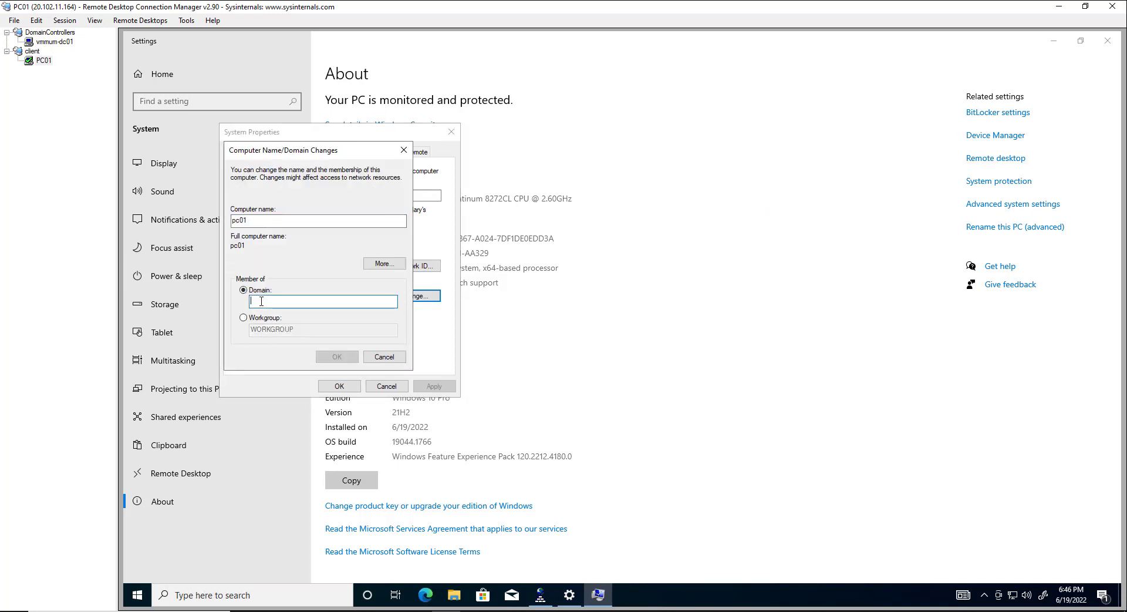
{"action": "type", "text": "sth.com"}
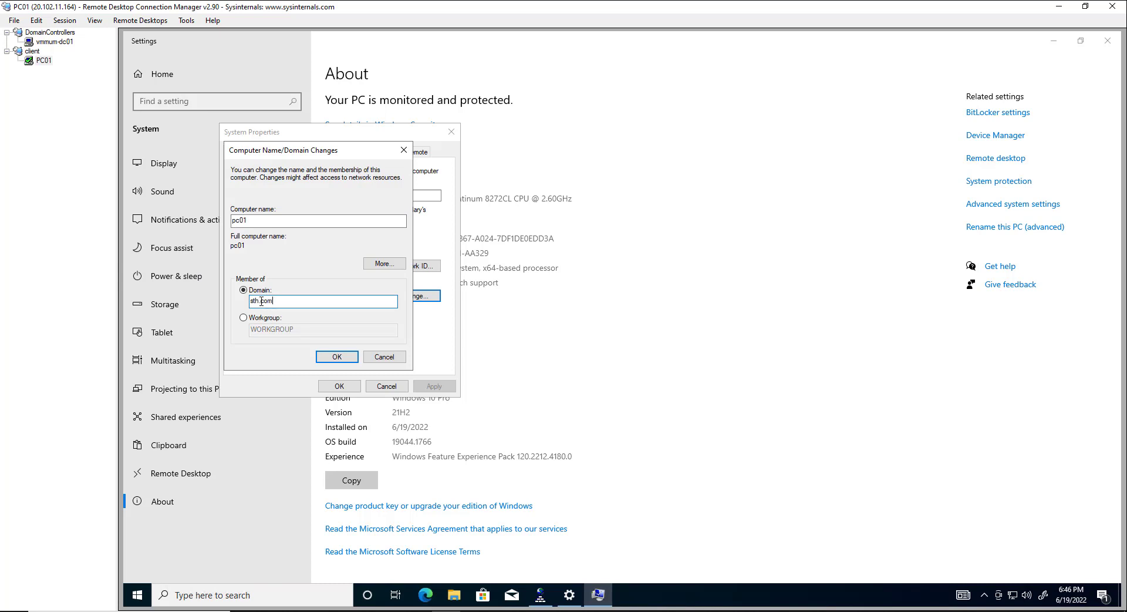
{"action": "key", "text": "Return"}
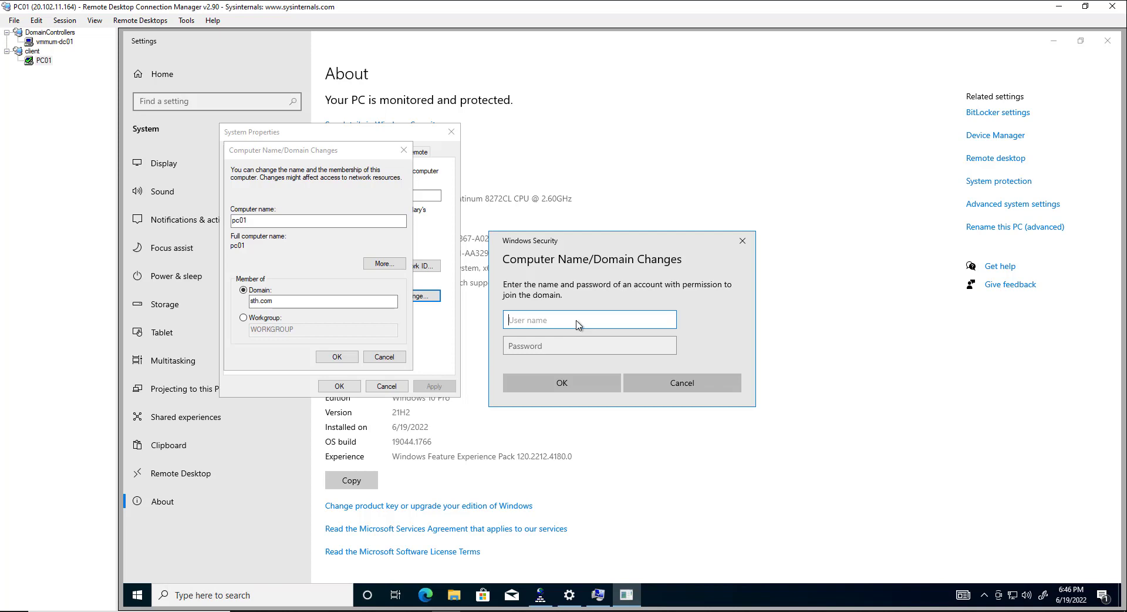
Step: Authenticate the join as sth\azureadmin with the domain admin password, then minimize Settings
{"action": "type", "text": "azureadmin"}
{"action": "left_click", "coordinate": [508, 320]}
{"action": "type", "text": "sth\\"}
{"action": "left_click", "coordinate": [521, 348]}
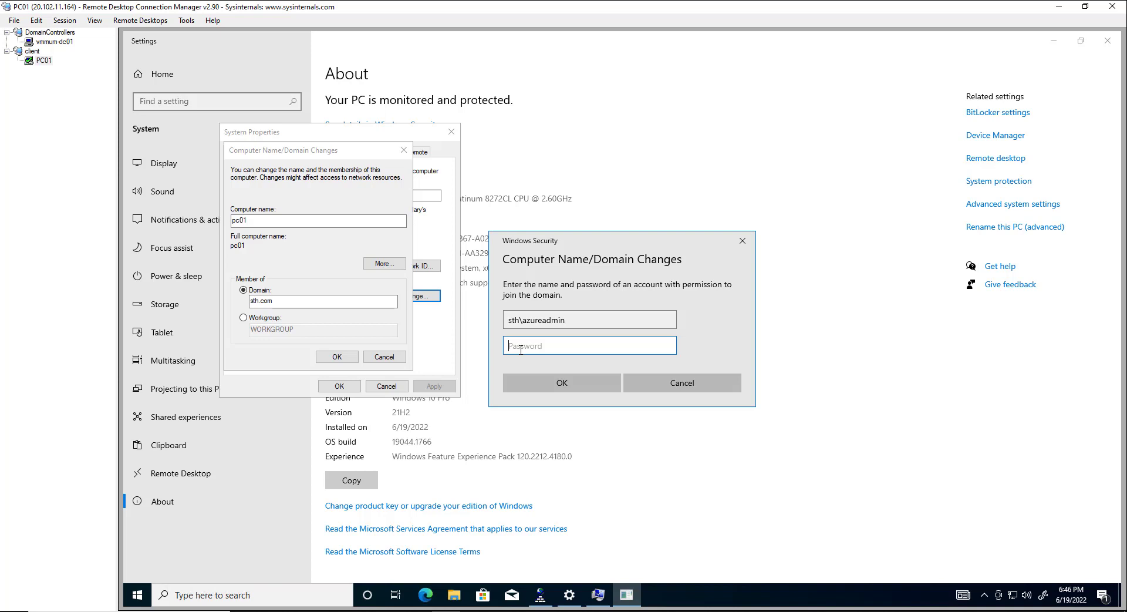
{"action": "type", "text": "***************"}
{"action": "left_click", "coordinate": [574, 384]}
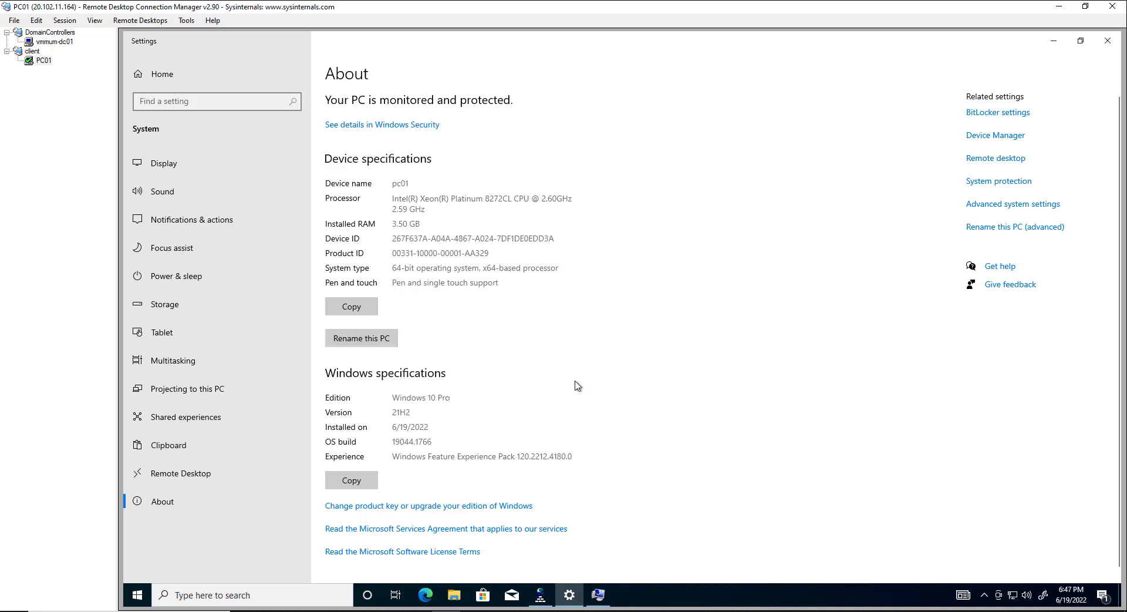
{"action": "left_click", "coordinate": [1054, 41]}
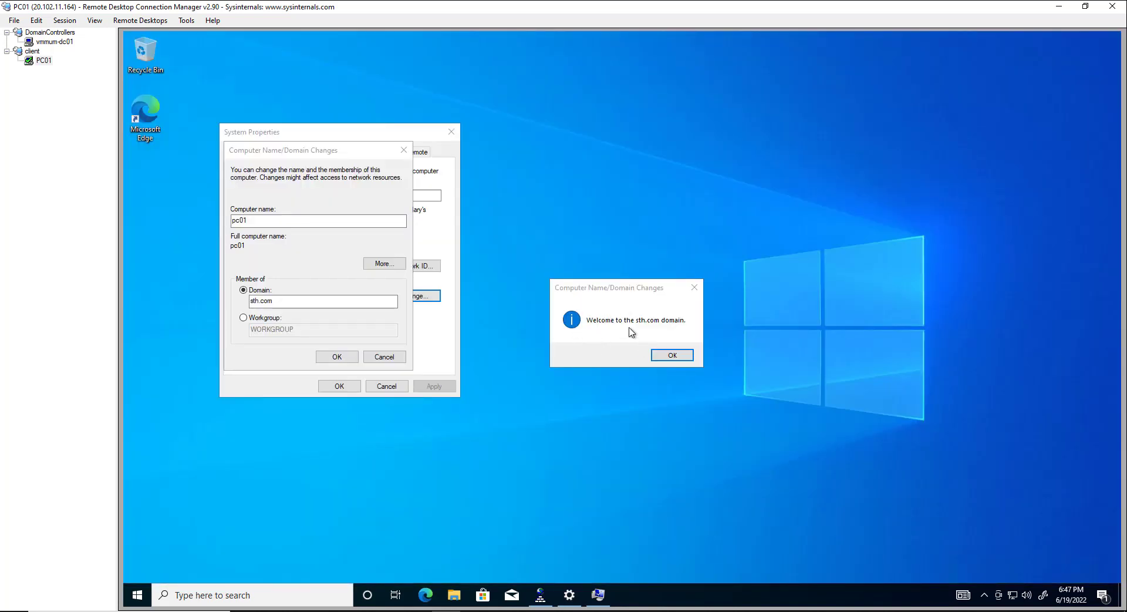
Step: Dismiss the sth.com welcome and restart notices, close System Properties and restart PC01 now
{"action": "left_click", "coordinate": [672, 355]}
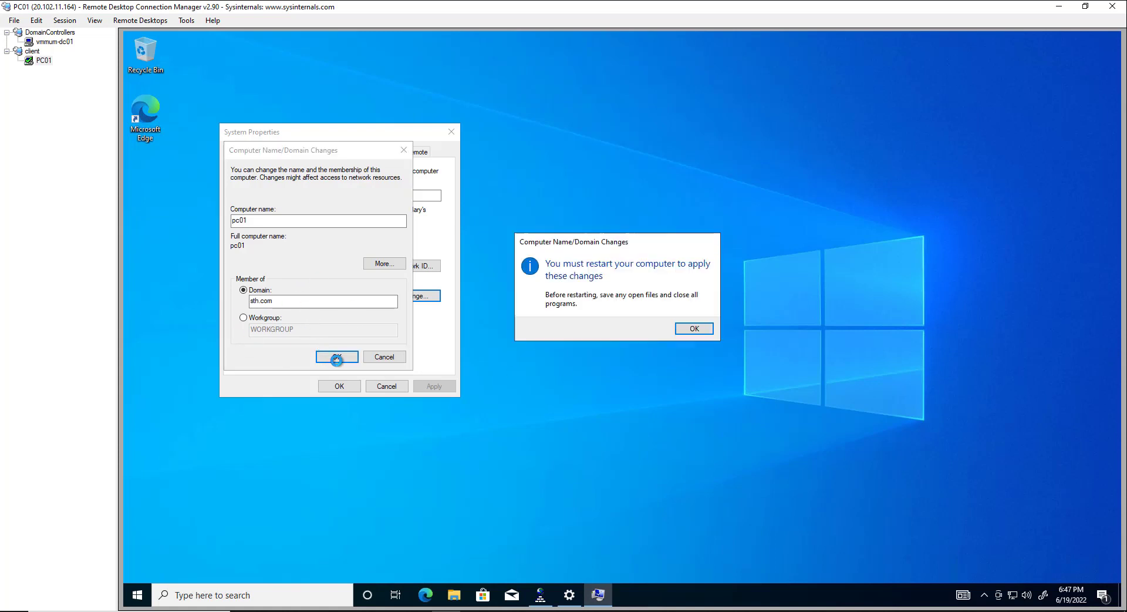
{"action": "left_click", "coordinate": [693, 329]}
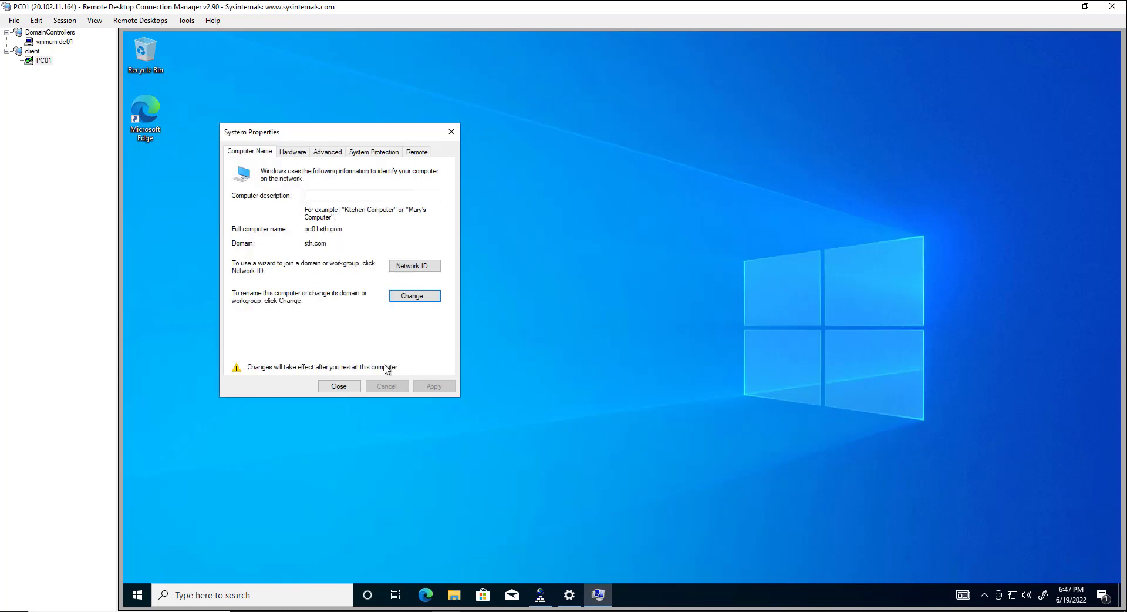
{"action": "left_click", "coordinate": [339, 385]}
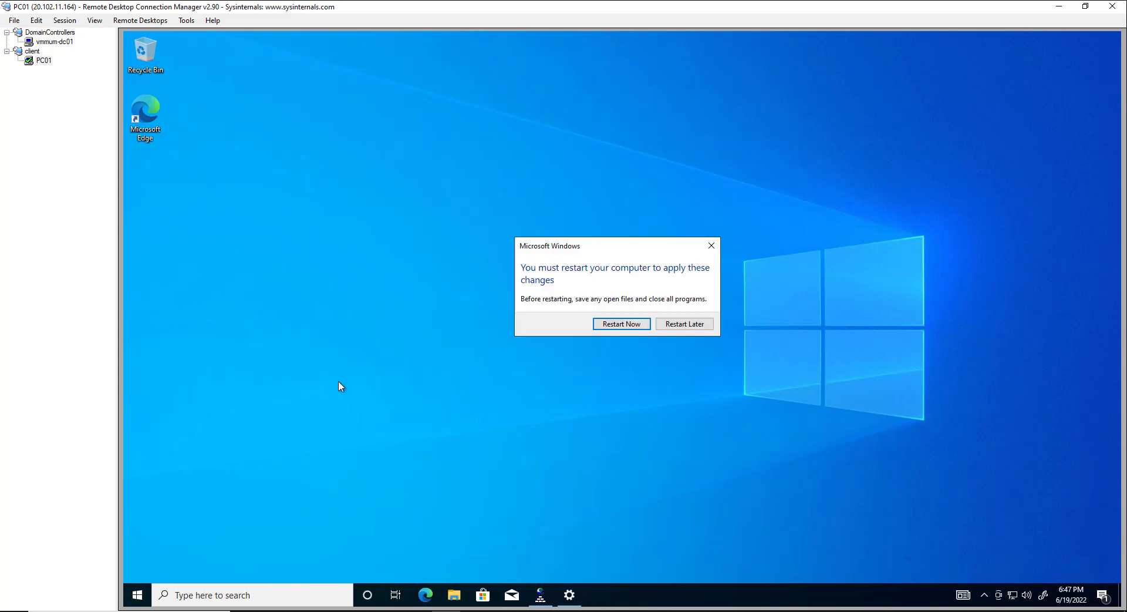
{"action": "left_click", "coordinate": [622, 325]}
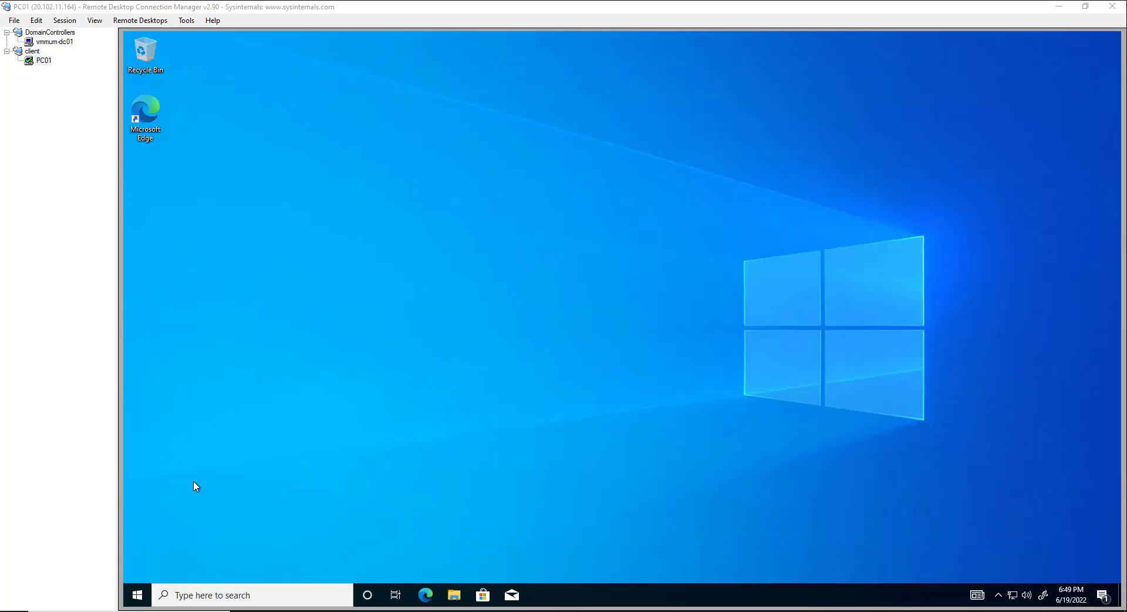
Step: In a PC01 command prompt, run 'set l' and 'whoami' to check logon server and user
{"action": "right_click", "coordinate": [149, 594]}
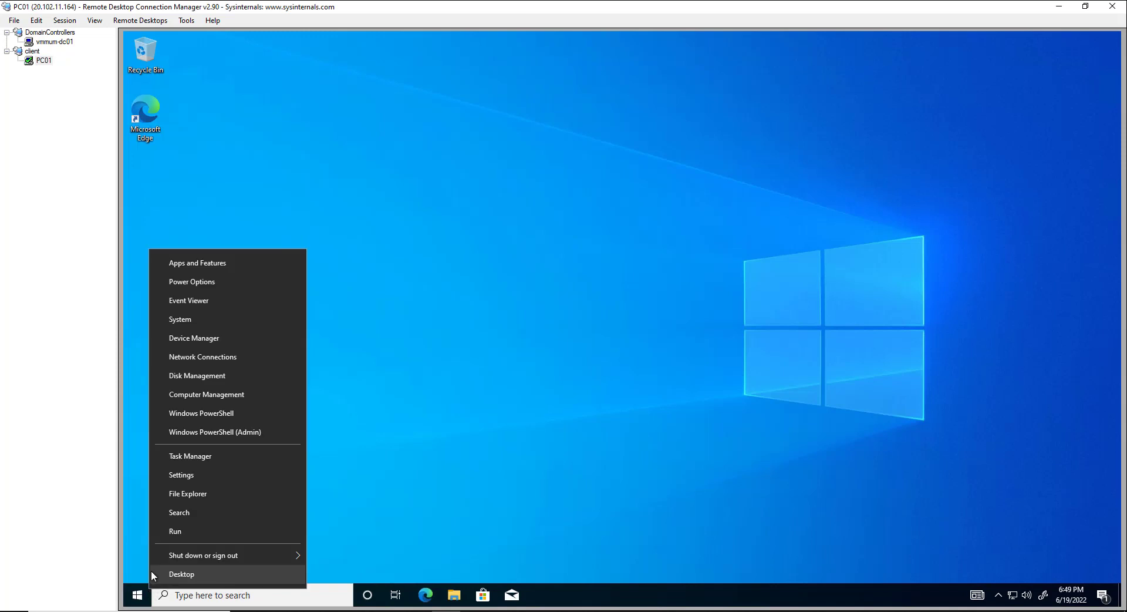
{"action": "left_click", "coordinate": [188, 532]}
{"action": "type", "text": "cmd"}
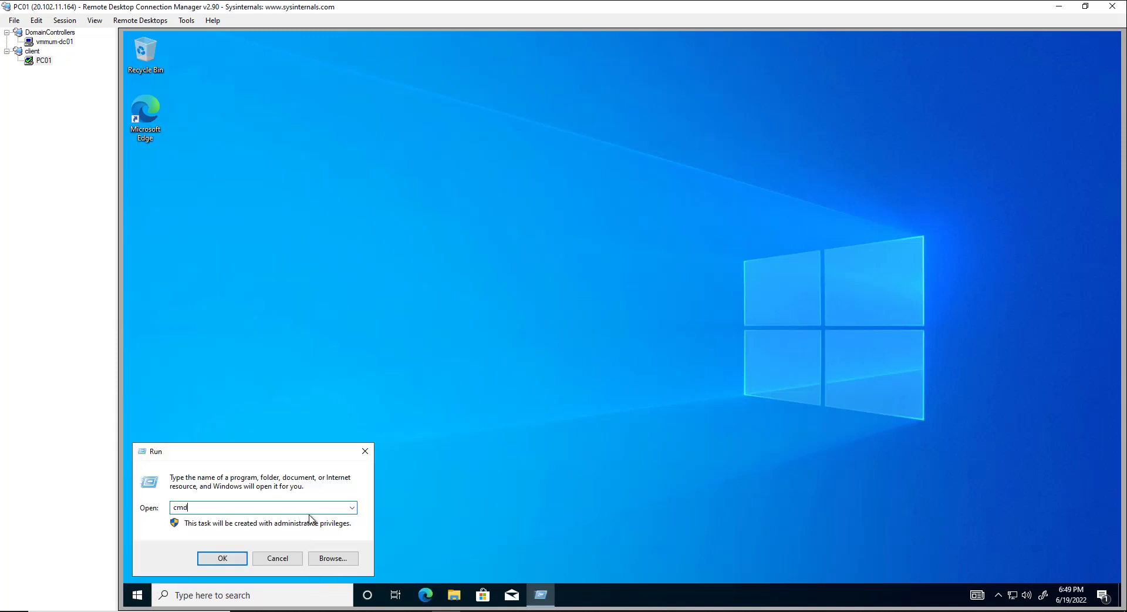
{"action": "key", "text": "Return"}
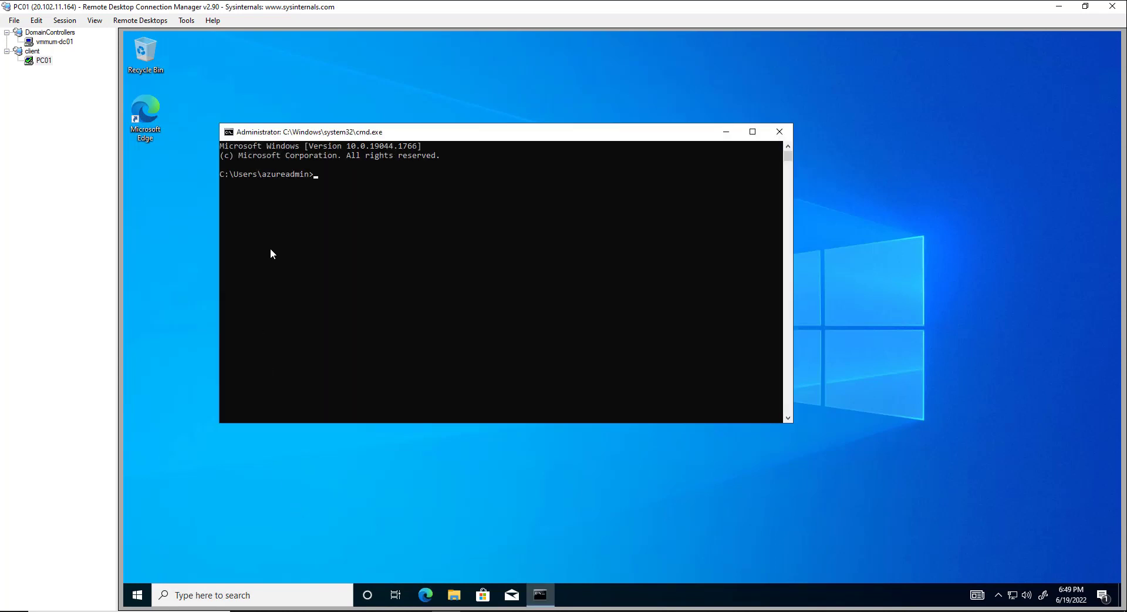
{"action": "type", "text": "set l"}
{"action": "key", "text": "Return"}
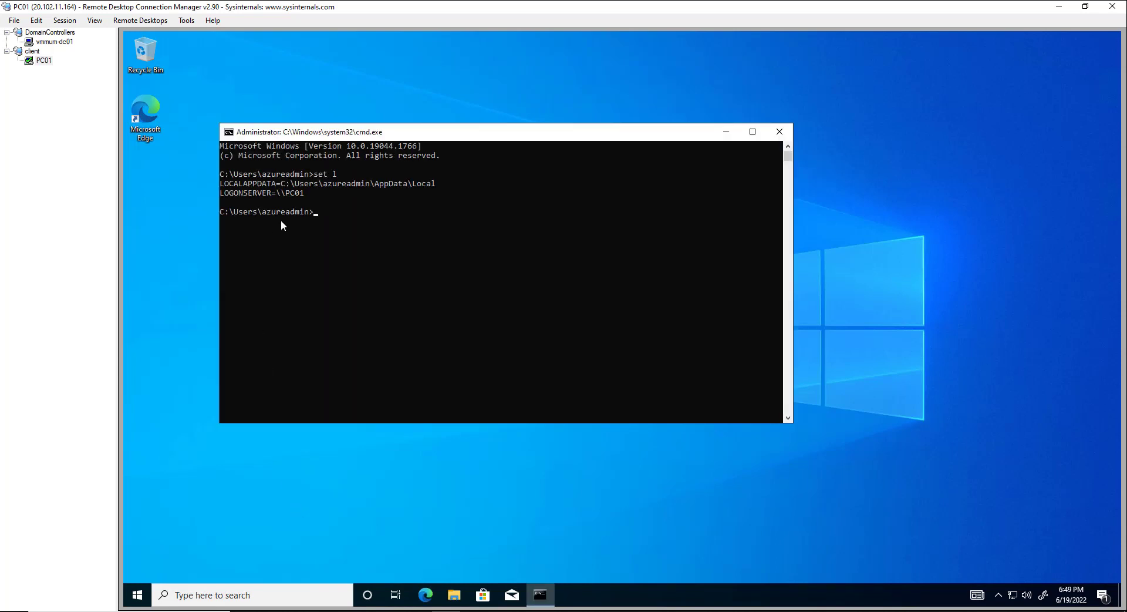
{"action": "left_click_drag", "start_coordinate": [287, 192], "coordinate": [309, 194]}
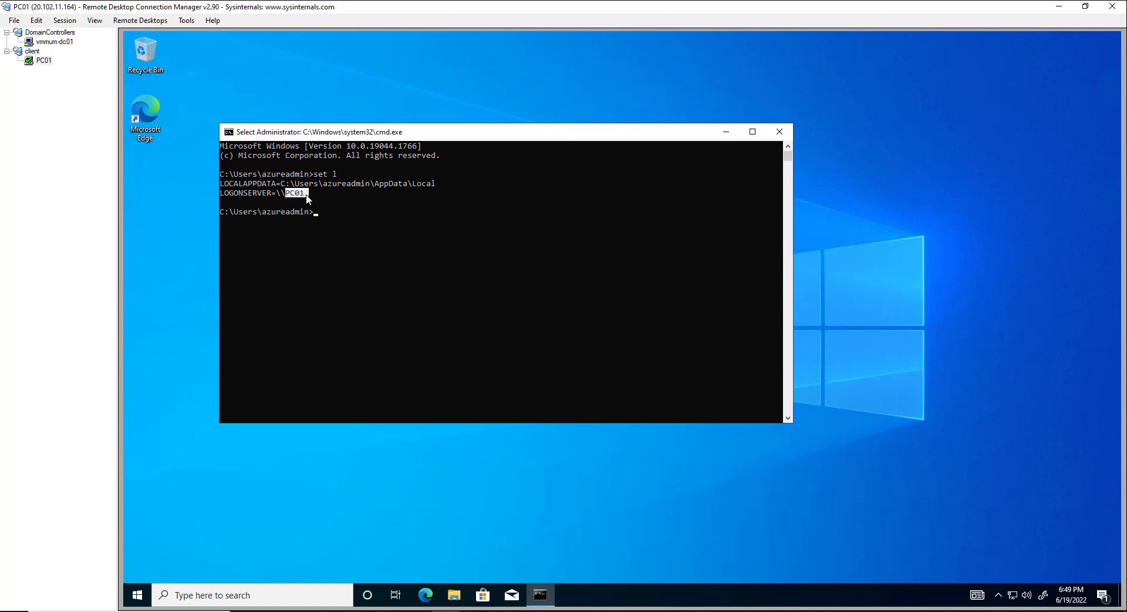
{"action": "type", "text": "whoam"}
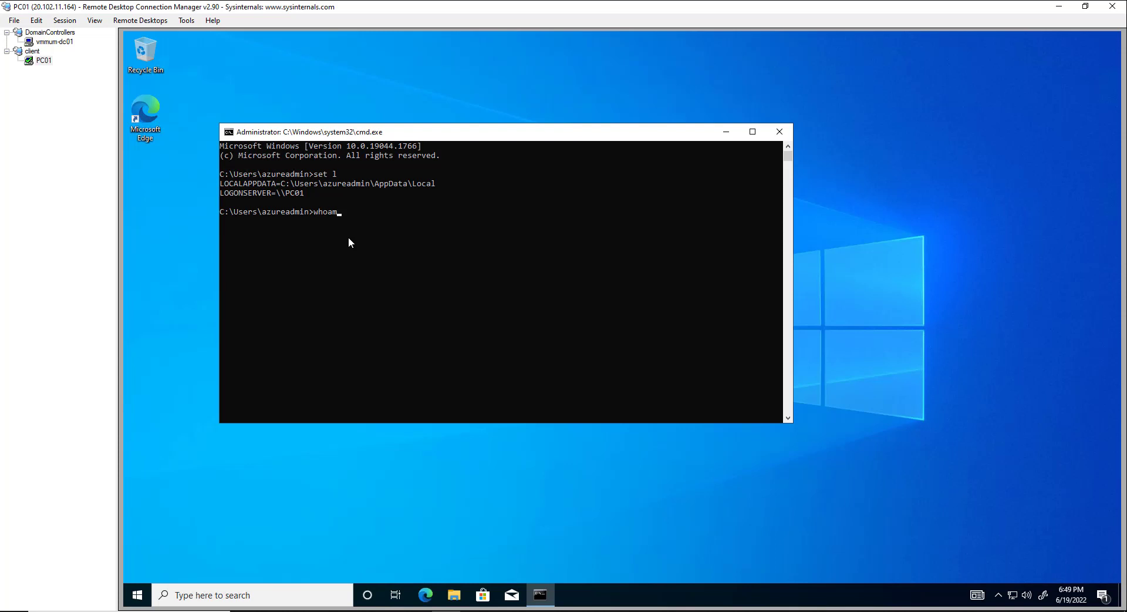
{"action": "type", "text": "i"}
{"action": "key", "text": "Return"}
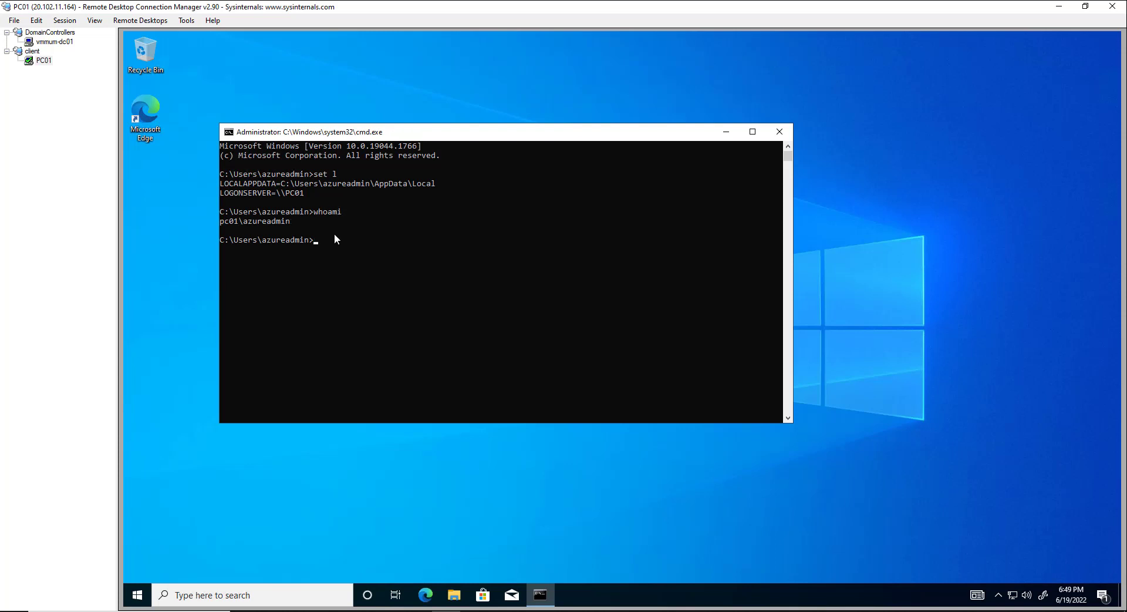
Step: Check PC01's full device name pc01.sth.com on the About page, then minimize it
{"action": "right_click", "coordinate": [137, 595]}
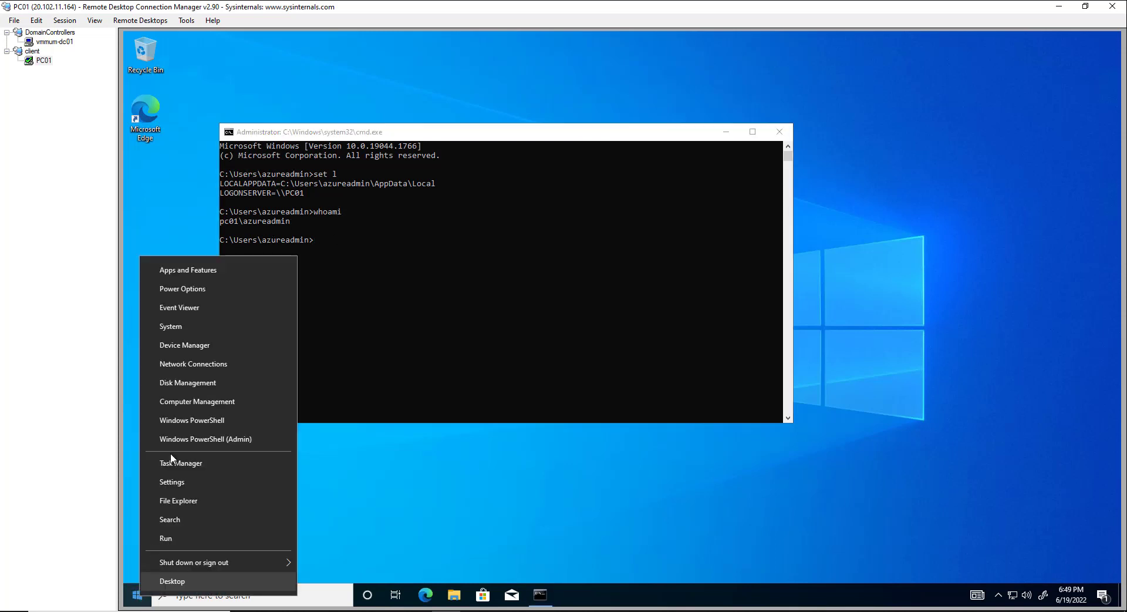
{"action": "left_click", "coordinate": [177, 331]}
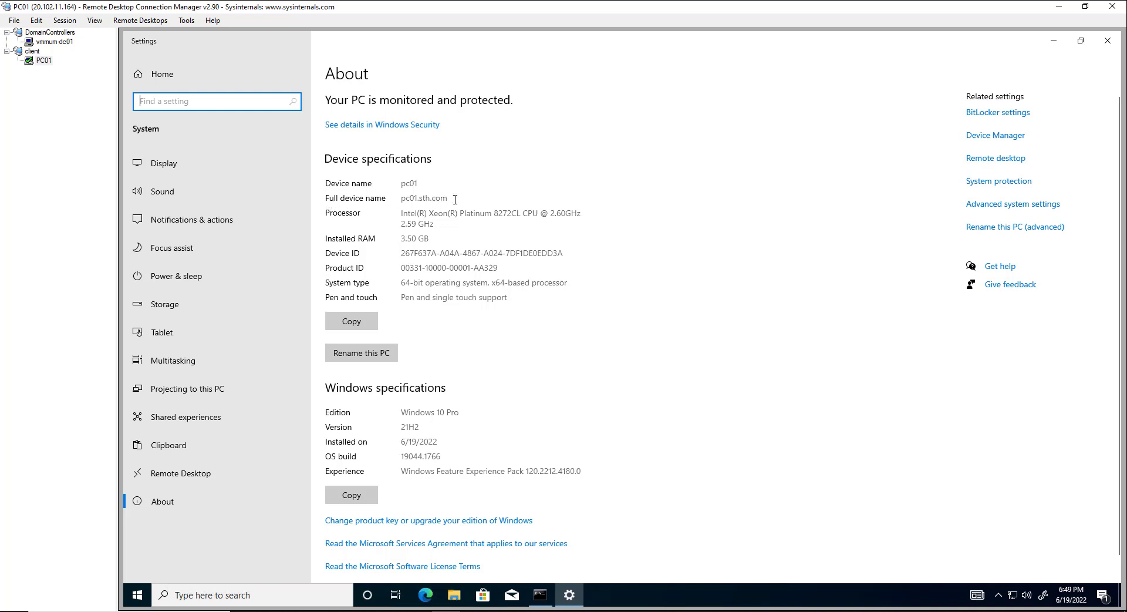
{"action": "left_click_drag", "start_coordinate": [454, 199], "coordinate": [374, 203]}
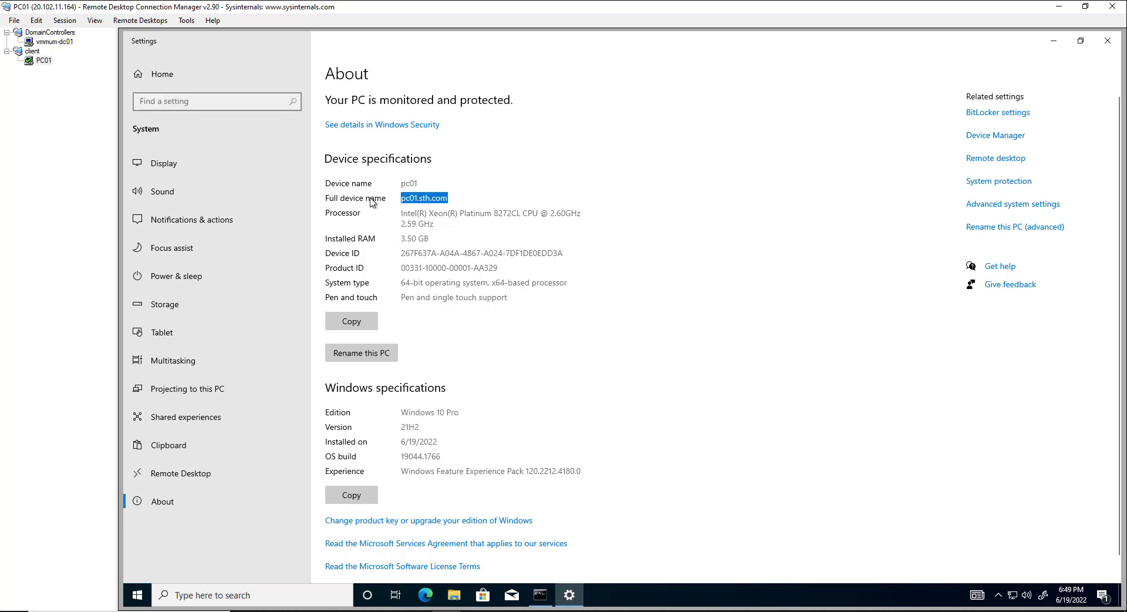
{"action": "left_click", "coordinate": [1051, 43]}
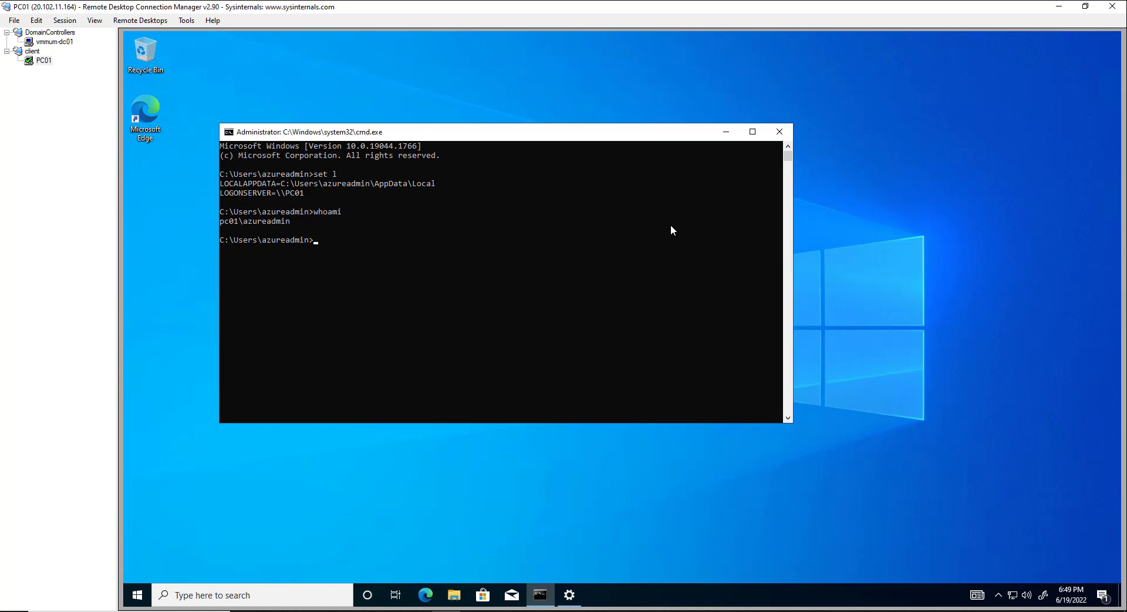
Step: On vmmum-dc01, browse the ADUC containers and start a New User in the mum users OU
{"action": "left_click", "coordinate": [54, 41]}
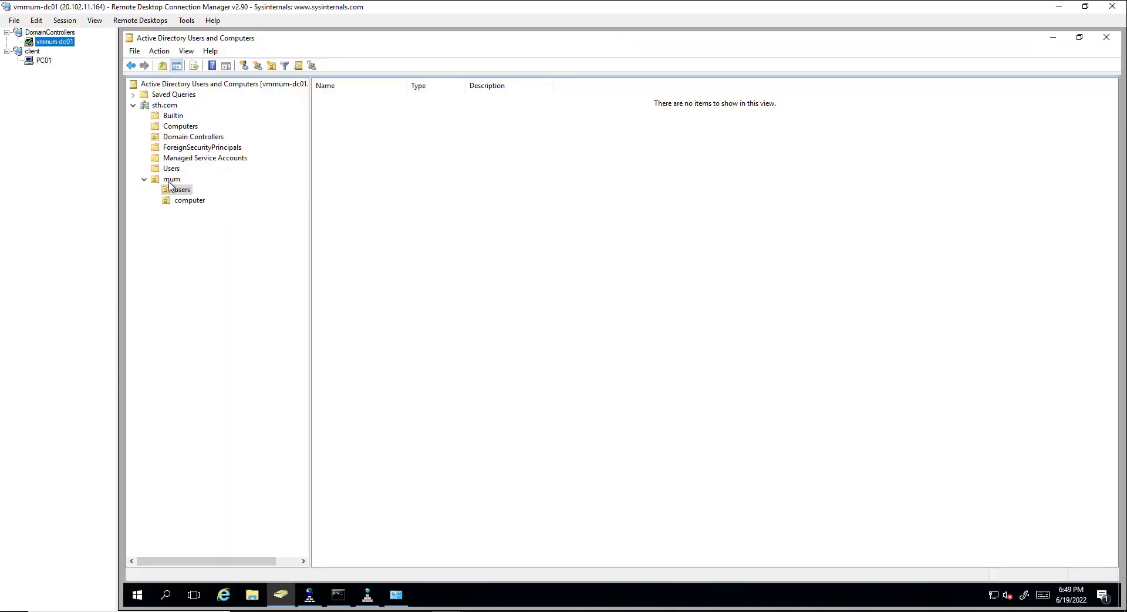
{"action": "left_click", "coordinate": [168, 118]}
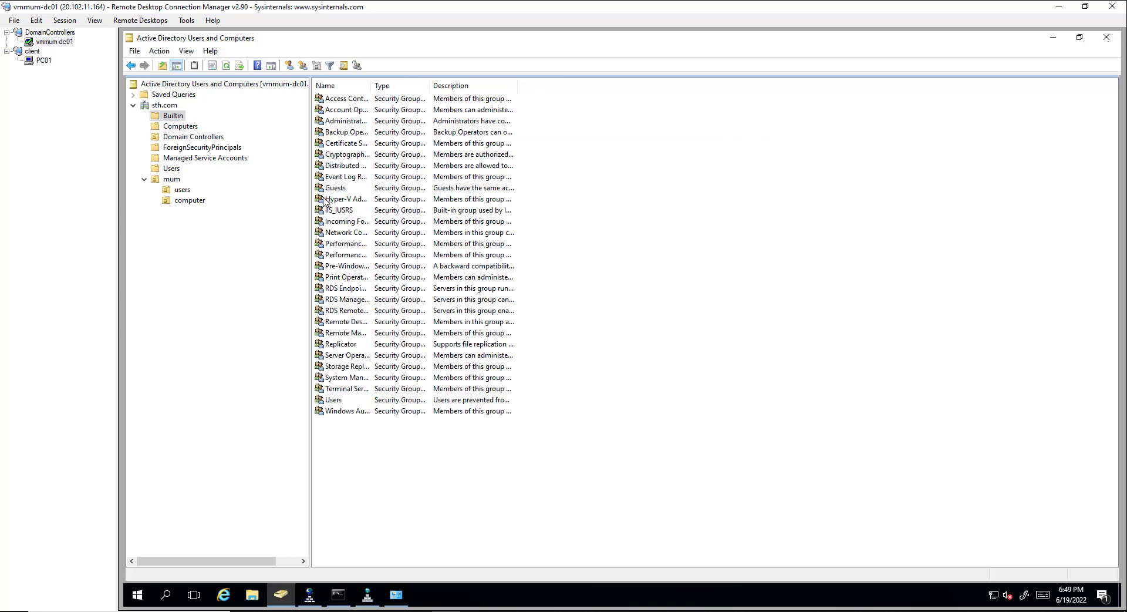
{"action": "left_click", "coordinate": [182, 199]}
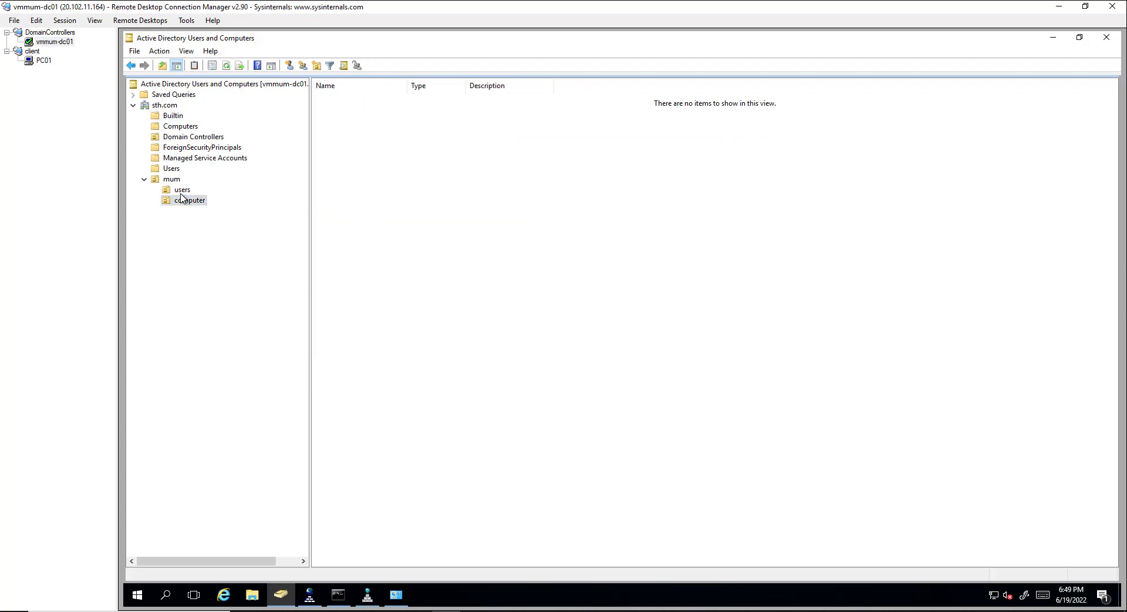
{"action": "left_click", "coordinate": [182, 190]}
{"action": "left_click", "coordinate": [171, 168]}
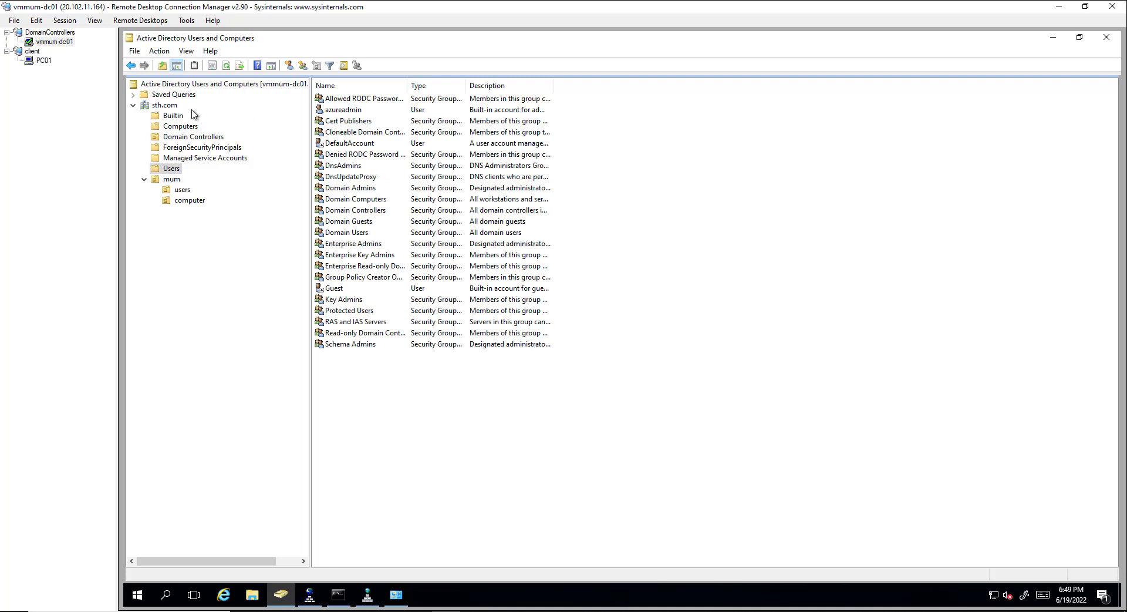
{"action": "left_click", "coordinate": [185, 193]}
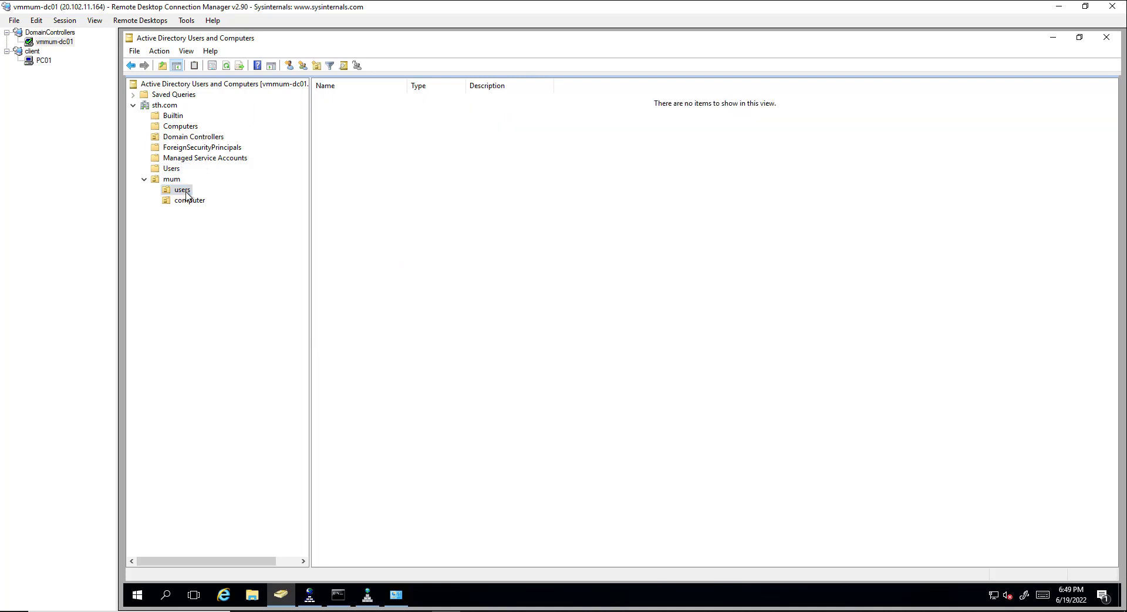
{"action": "right_click", "coordinate": [185, 193]}
{"action": "mouse_move", "coordinate": [246, 252]}
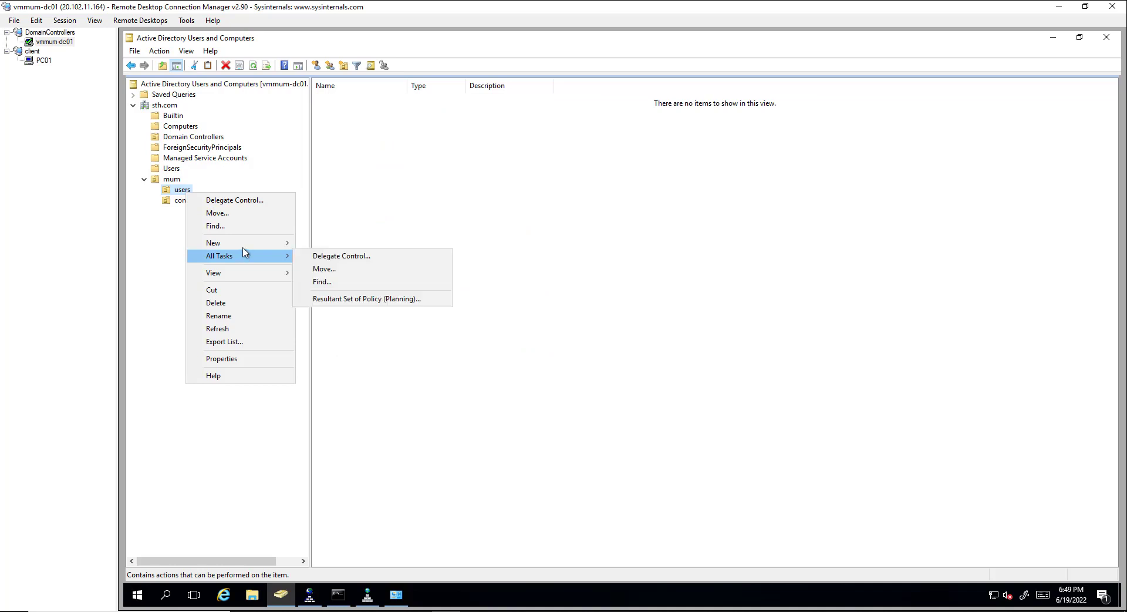
{"action": "mouse_move", "coordinate": [275, 243]}
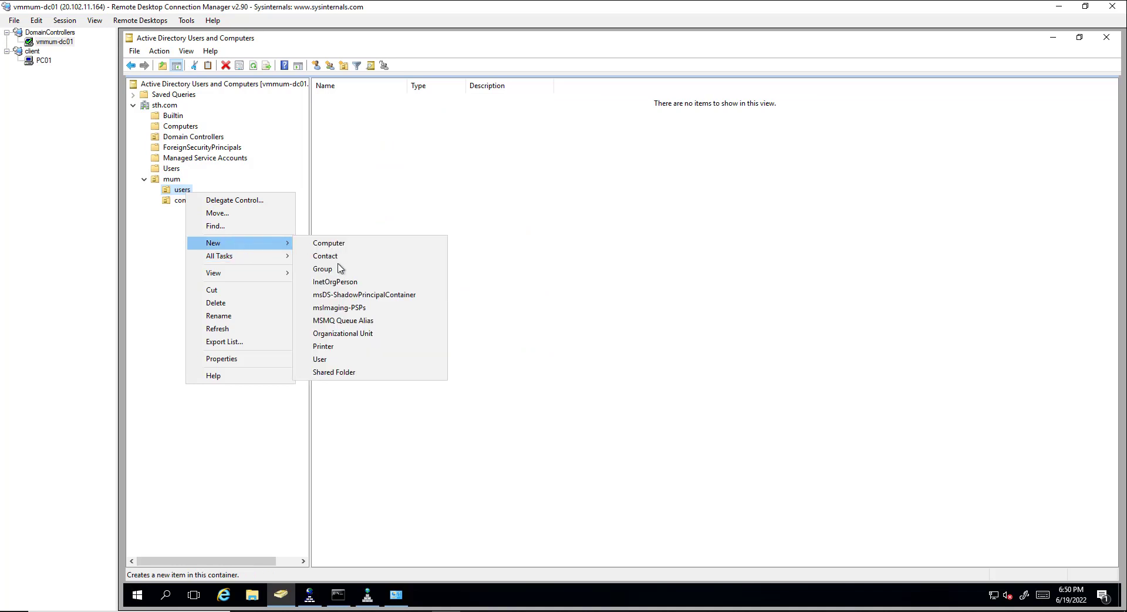
{"action": "left_click", "coordinate": [338, 360]}
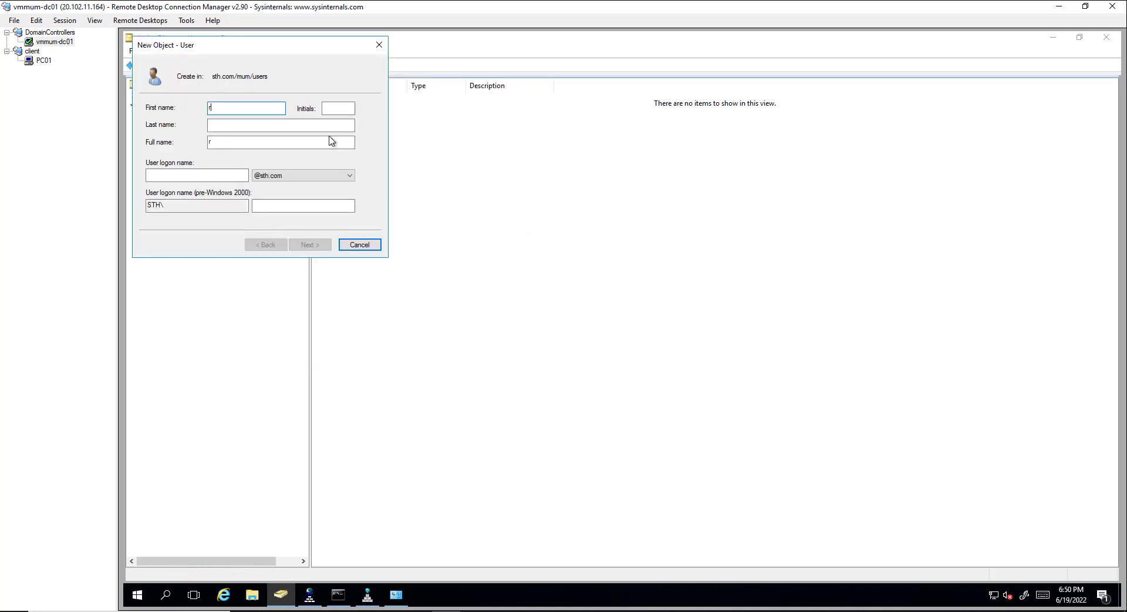
Step: Enter the new user's first name, last name and user logon name
{"action": "key", "text": "Tab"}
{"action": "key", "text": "Tab"}
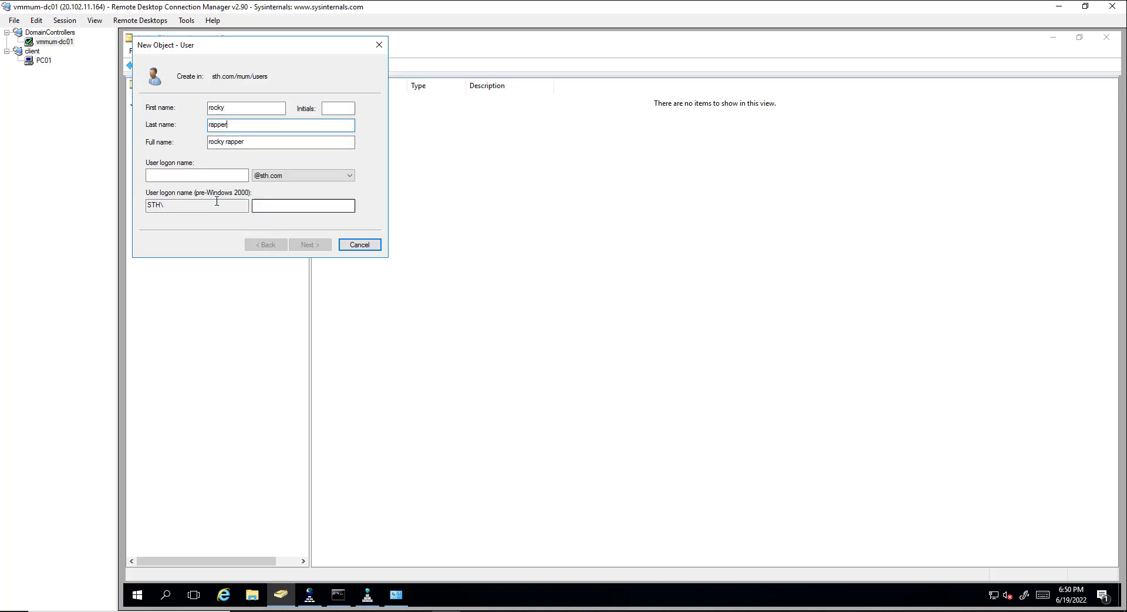
{"action": "left_click", "coordinate": [204, 177]}
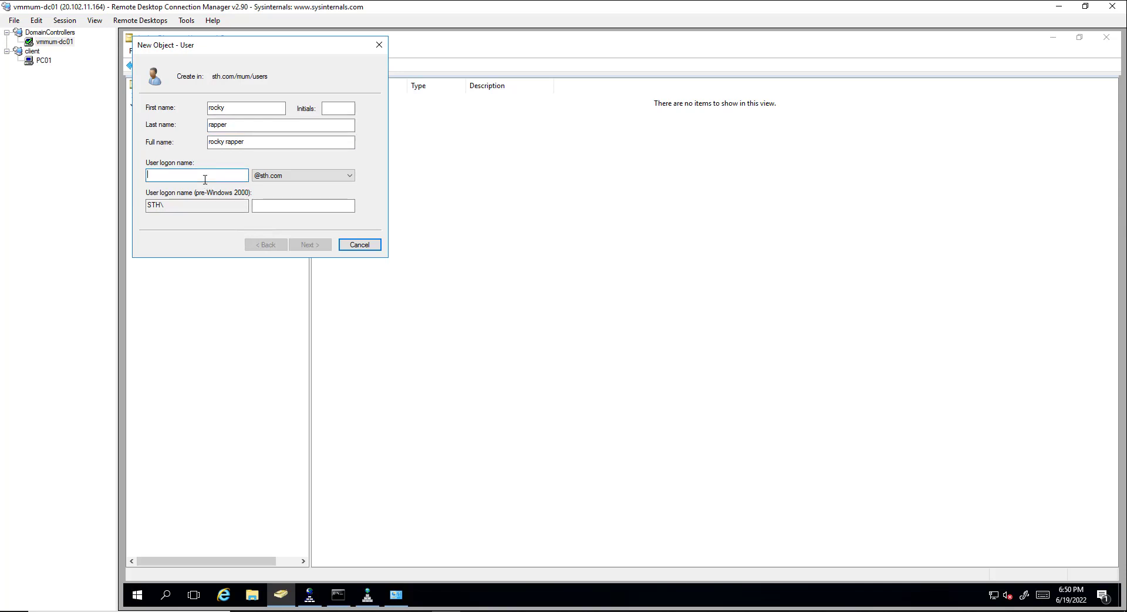
{"action": "type", "text": "rock"}
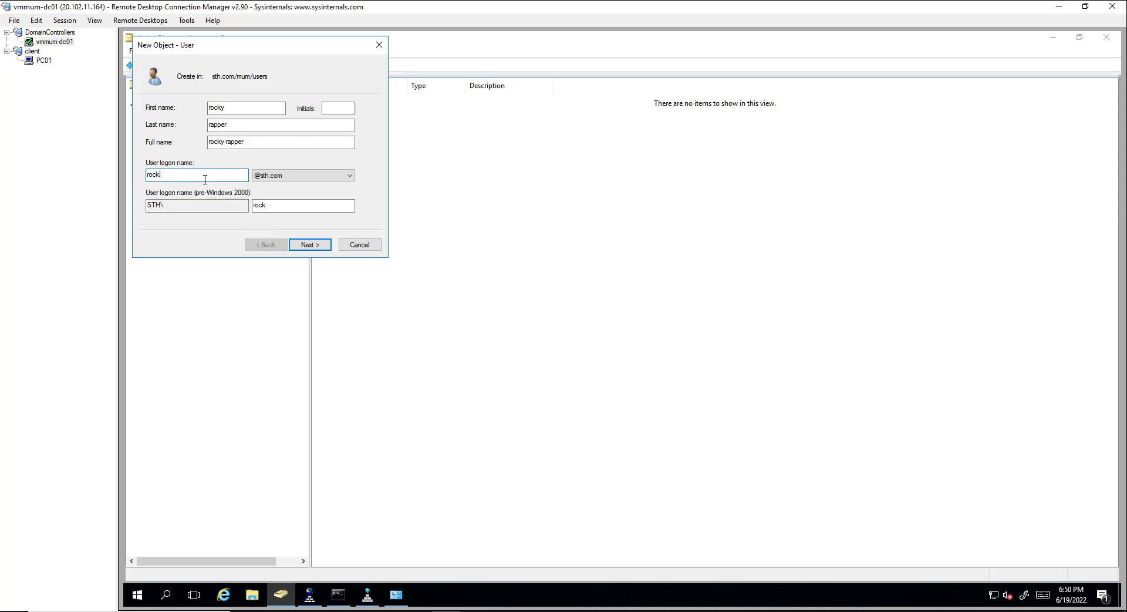
{"action": "type", "text": "yr"}
{"action": "left_click", "coordinate": [311, 246]}
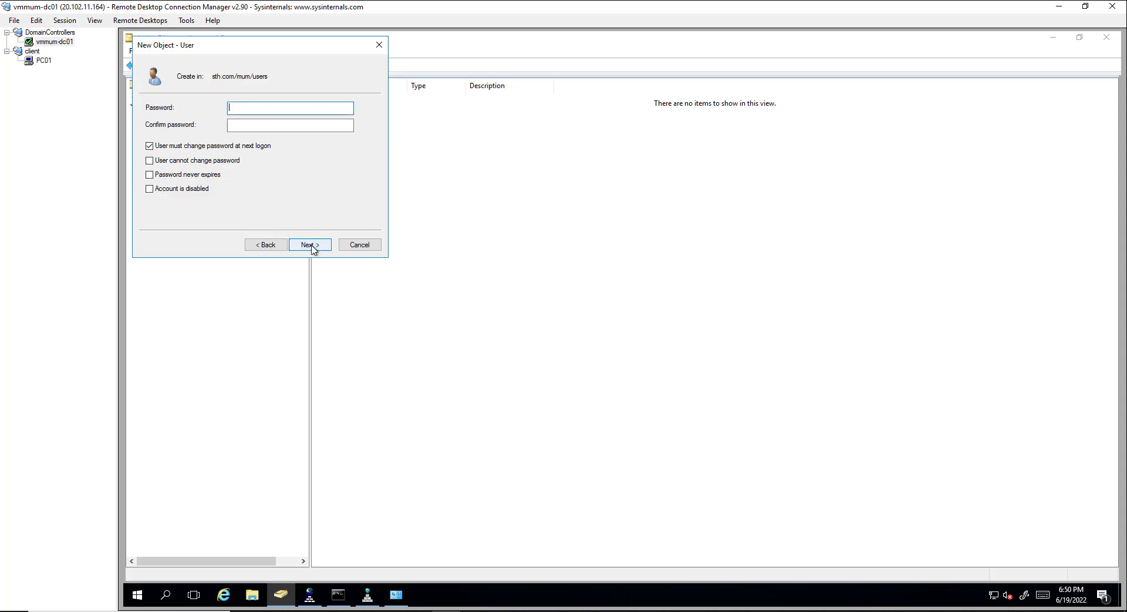
Step: Clear must-change-password-at-next-logon, enter and confirm the account password, and finish creating the user
{"action": "left_click", "coordinate": [191, 147]}
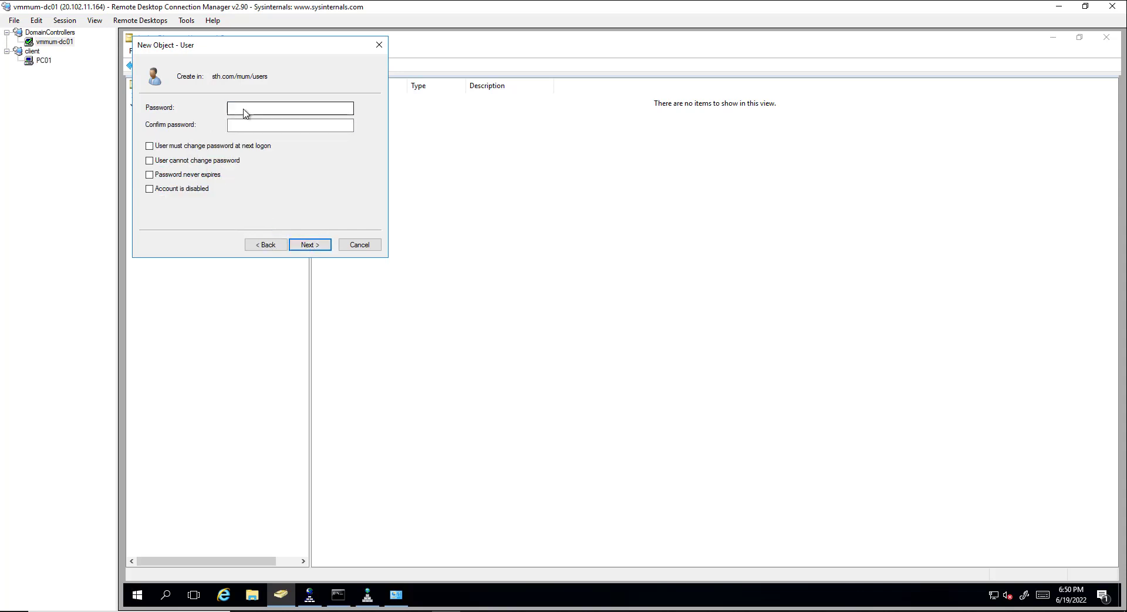
{"action": "left_click", "coordinate": [244, 109]}
{"action": "type", "text": "P@ssw0rd"}
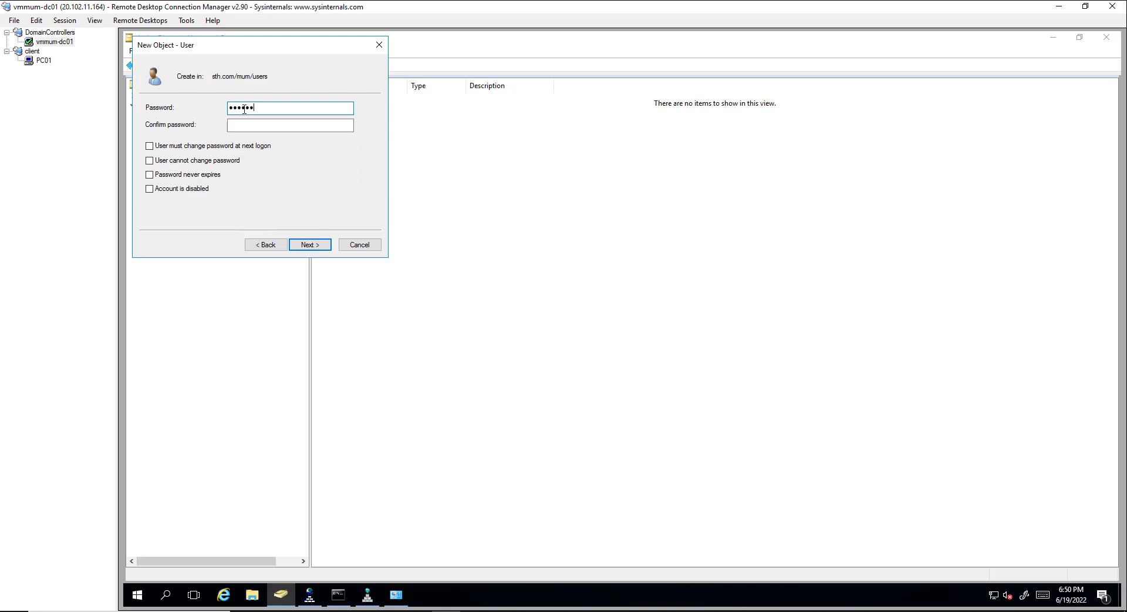
{"action": "key", "text": "Tab"}
{"action": "type", "text": "P@ssw0"}
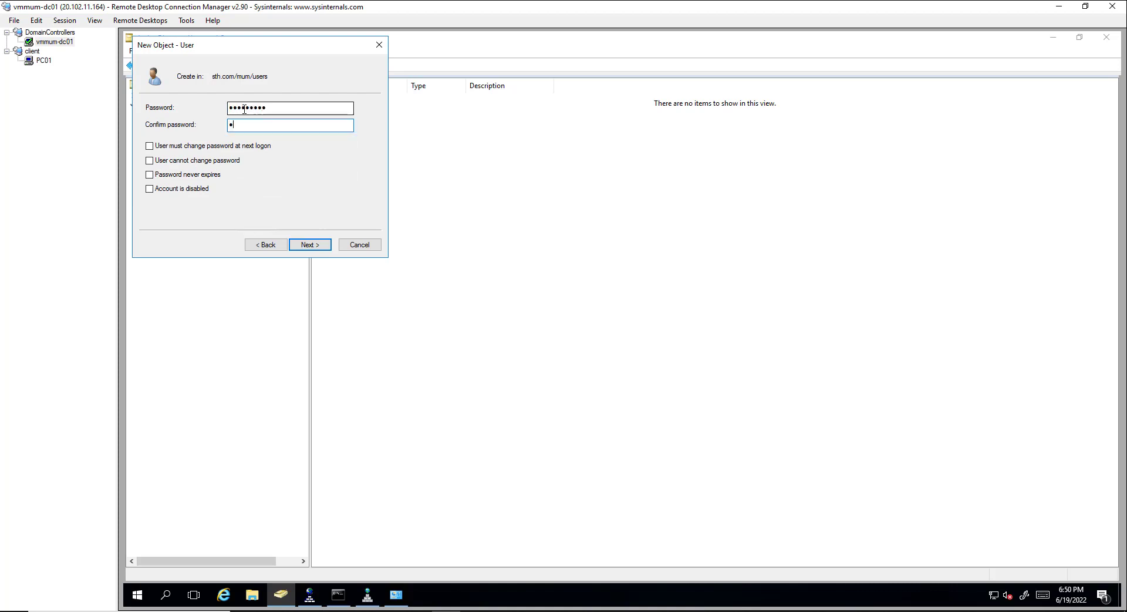
{"action": "type", "text": "rd1"}
{"action": "left_click", "coordinate": [316, 246]}
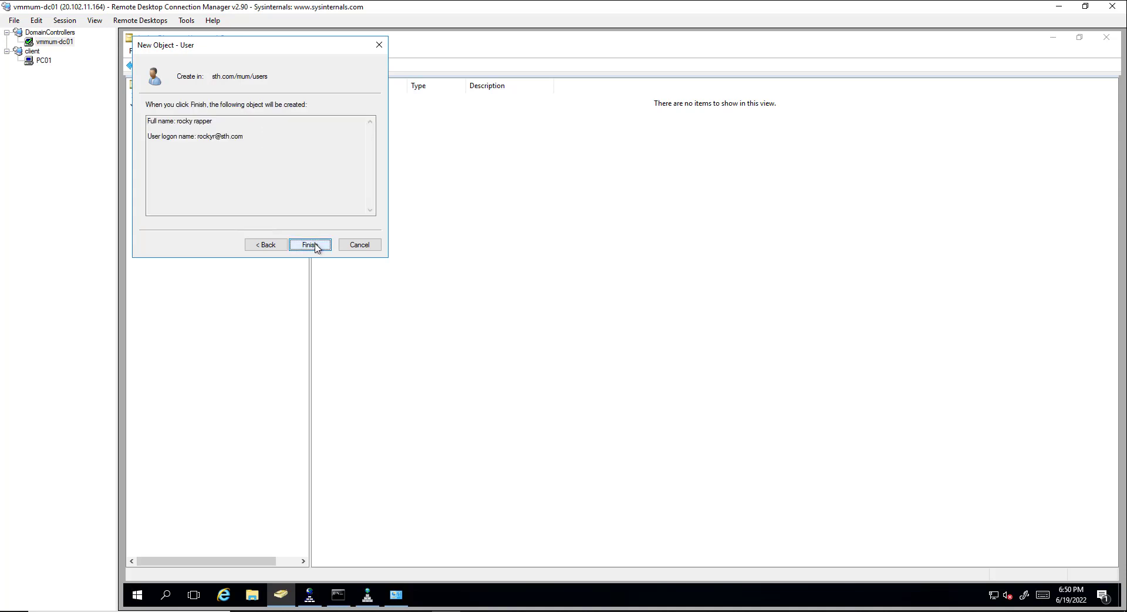
{"action": "left_click", "coordinate": [316, 246]}
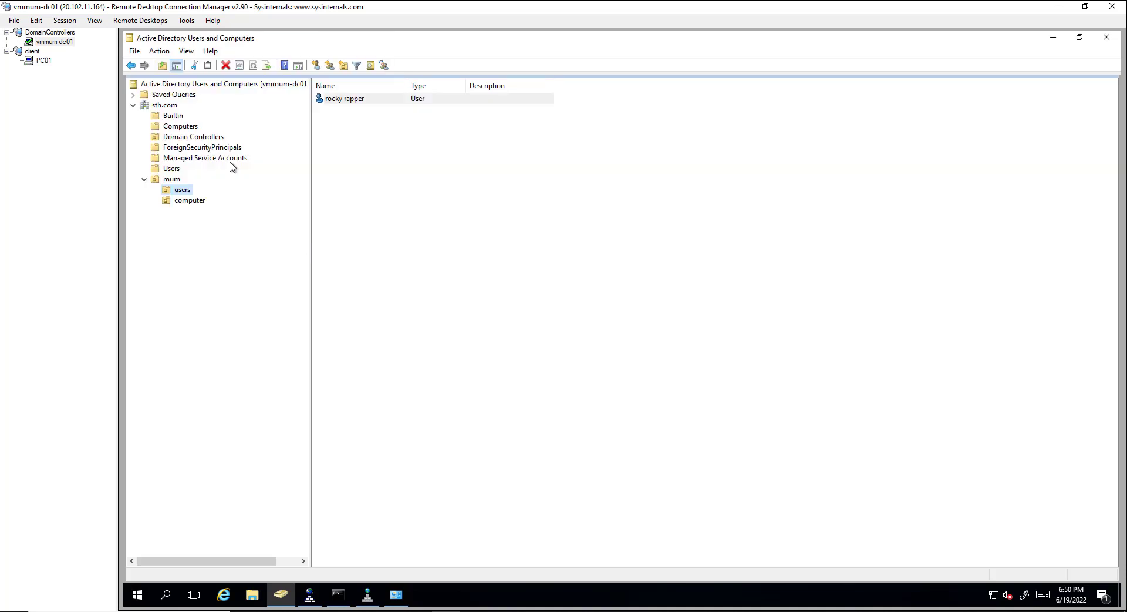
{"action": "left_click", "coordinate": [34, 70]}
Step: Switch to the PC01 remote session and bring up its Start quick-access menu
{"action": "left_click", "coordinate": [38, 61]}
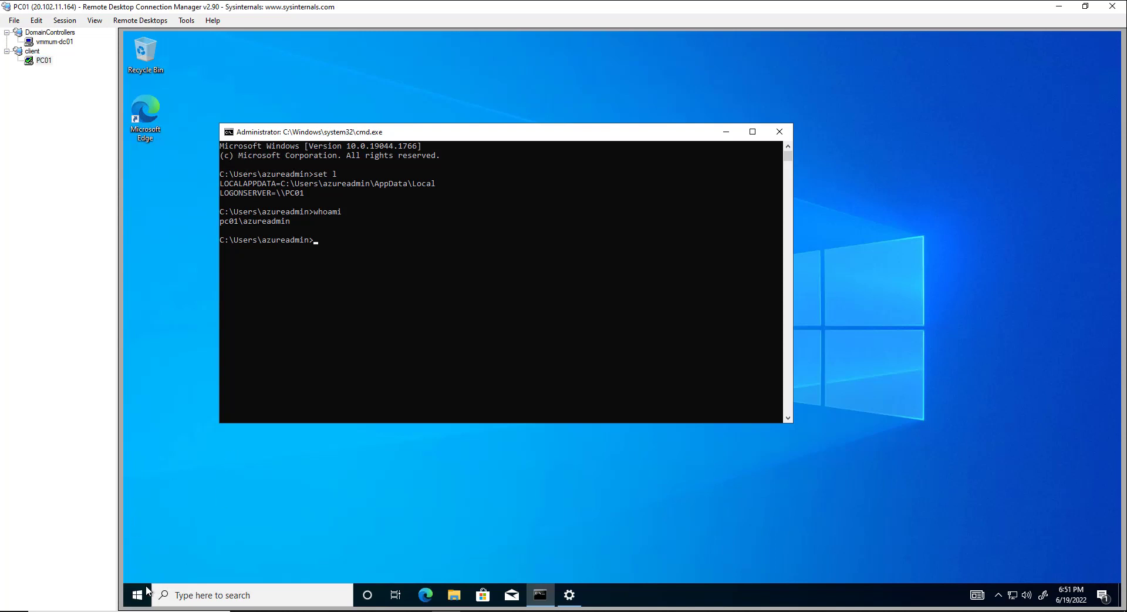
{"action": "right_click", "coordinate": [147, 591]}
Step: Launch compmgmt.msc, verify Remote Desktop Users includes STH\Domain Users, then close Computer Management
{"action": "left_click", "coordinate": [177, 527]}
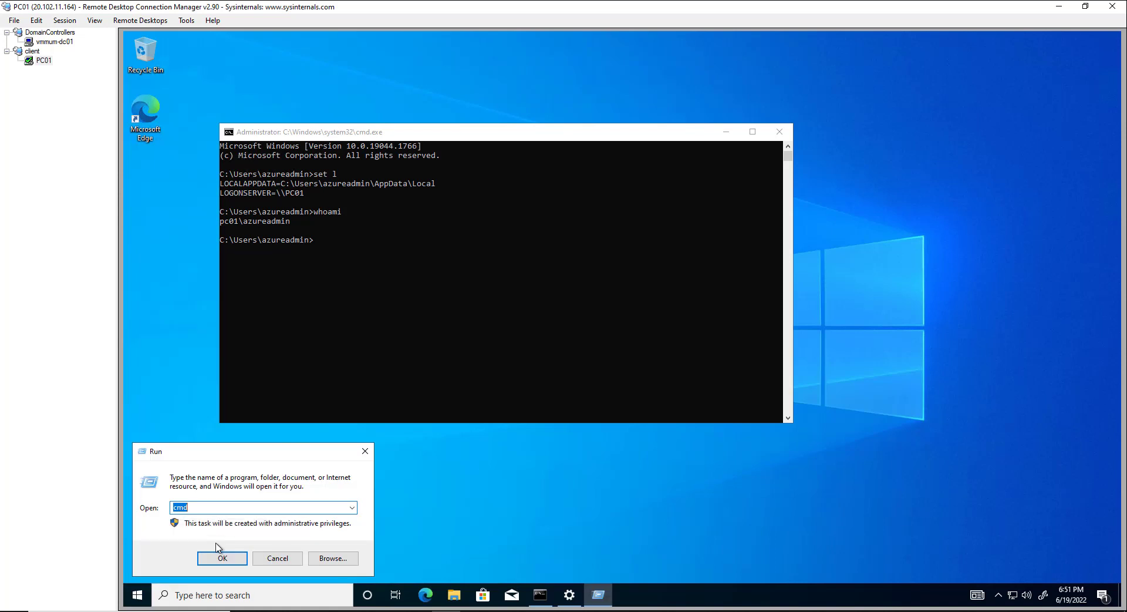
{"action": "type", "text": "compmg"}
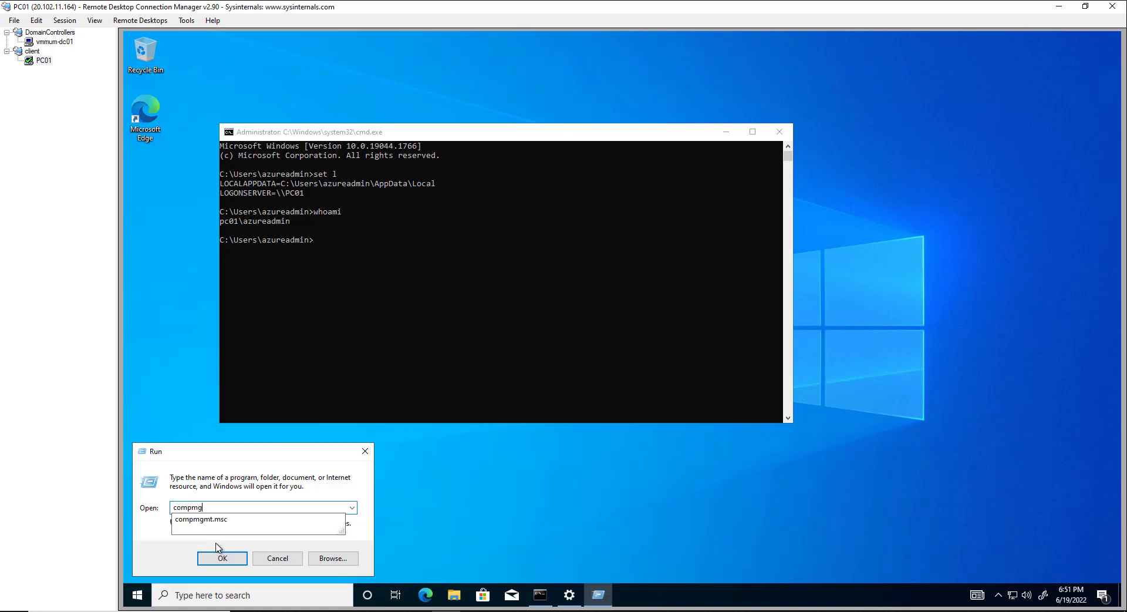
{"action": "key", "text": "Down"}
{"action": "key", "text": "Return"}
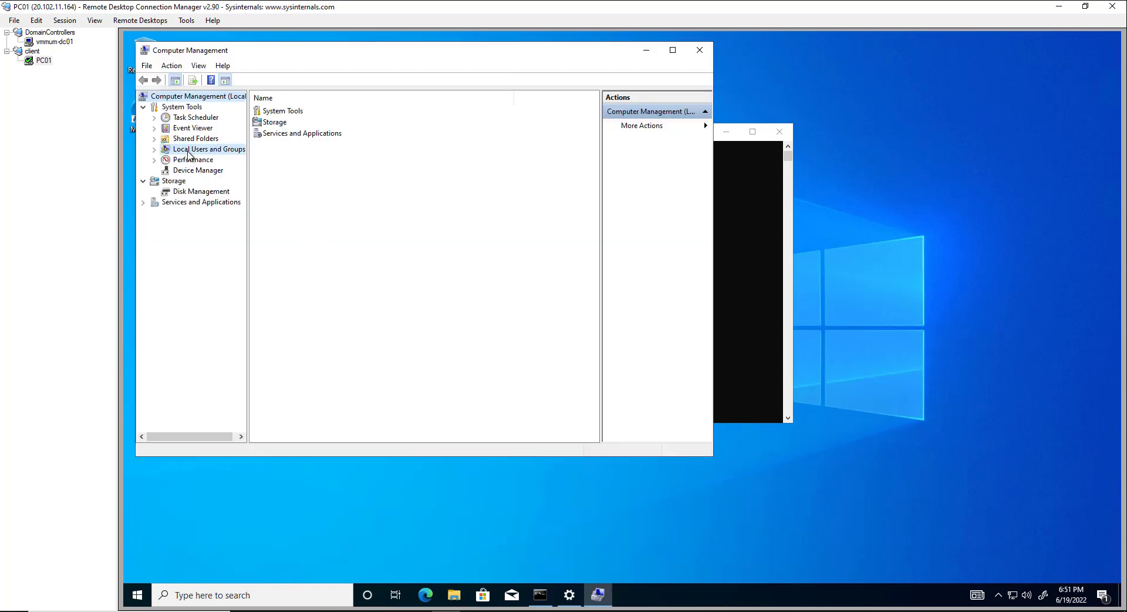
{"action": "double_click", "coordinate": [189, 150]}
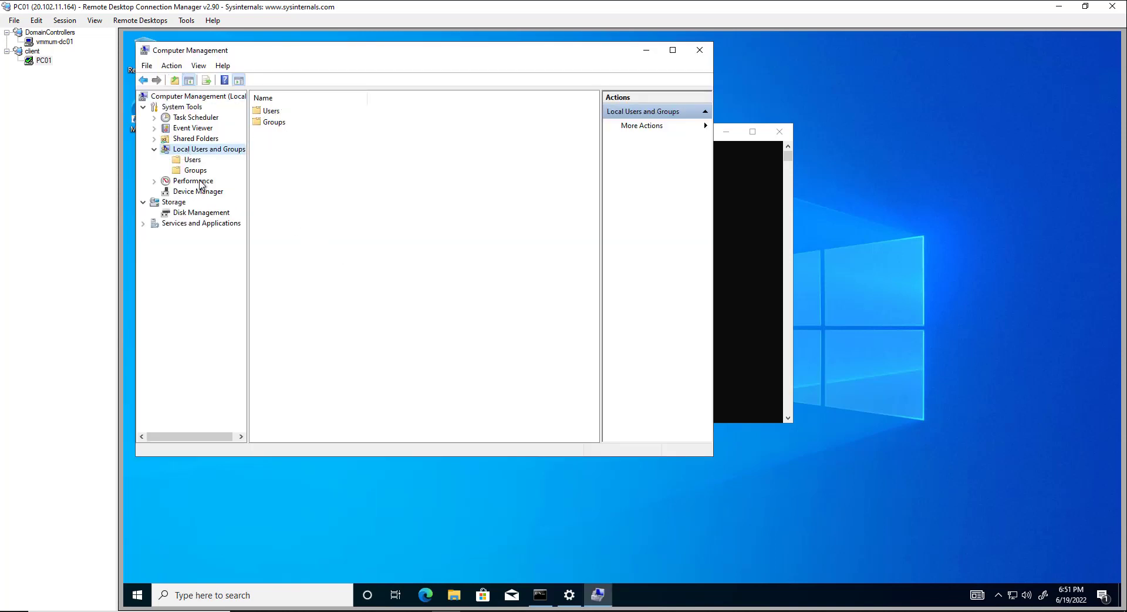
{"action": "left_click", "coordinate": [198, 180]}
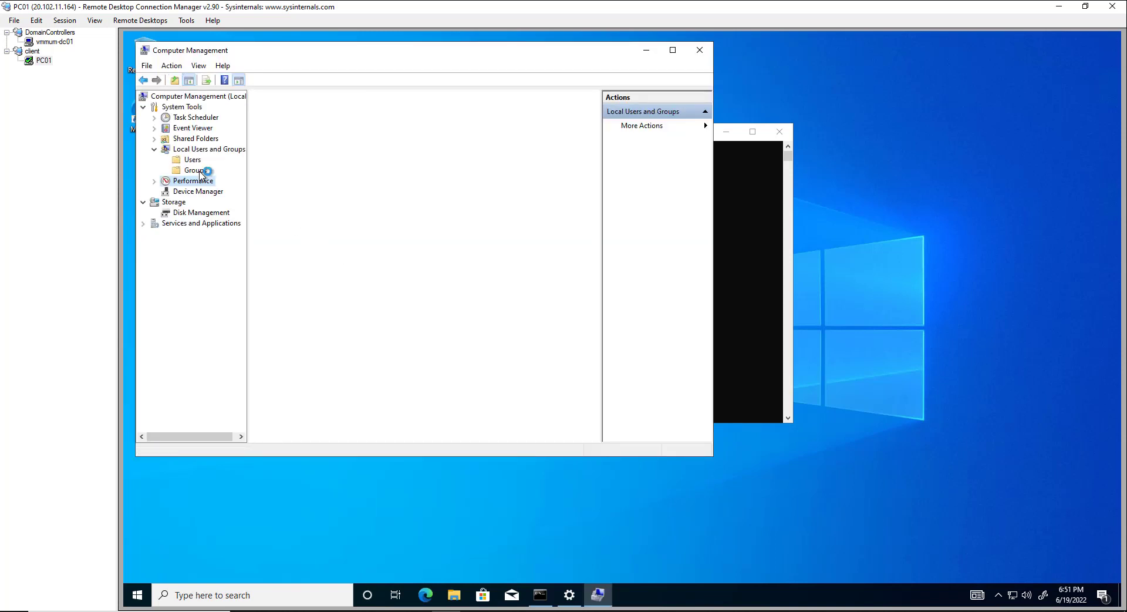
{"action": "left_click", "coordinate": [200, 170]}
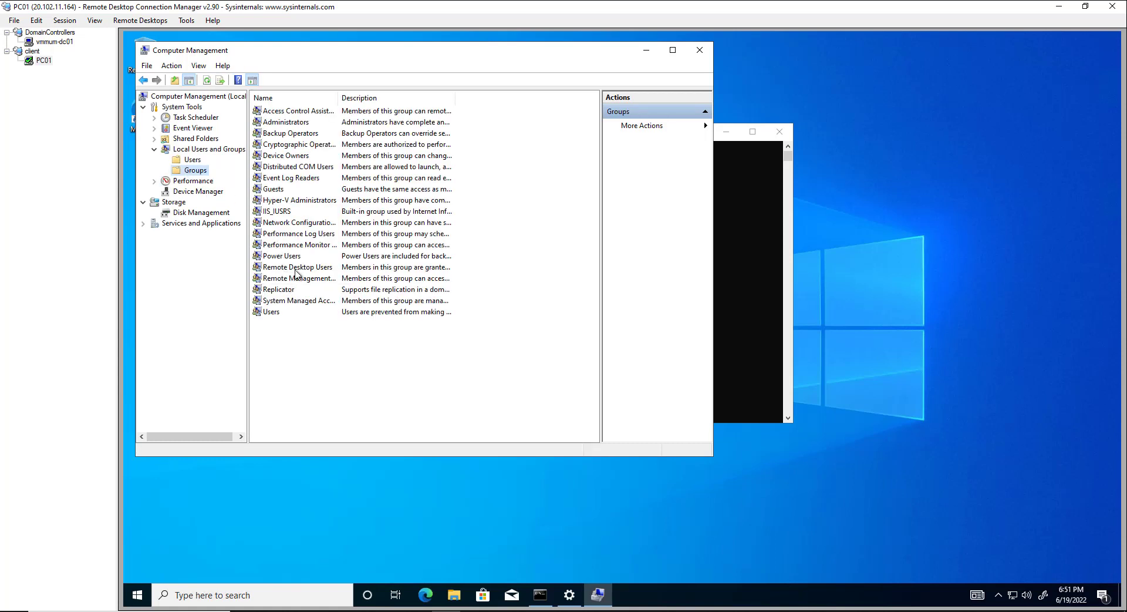
{"action": "double_click", "coordinate": [295, 267]}
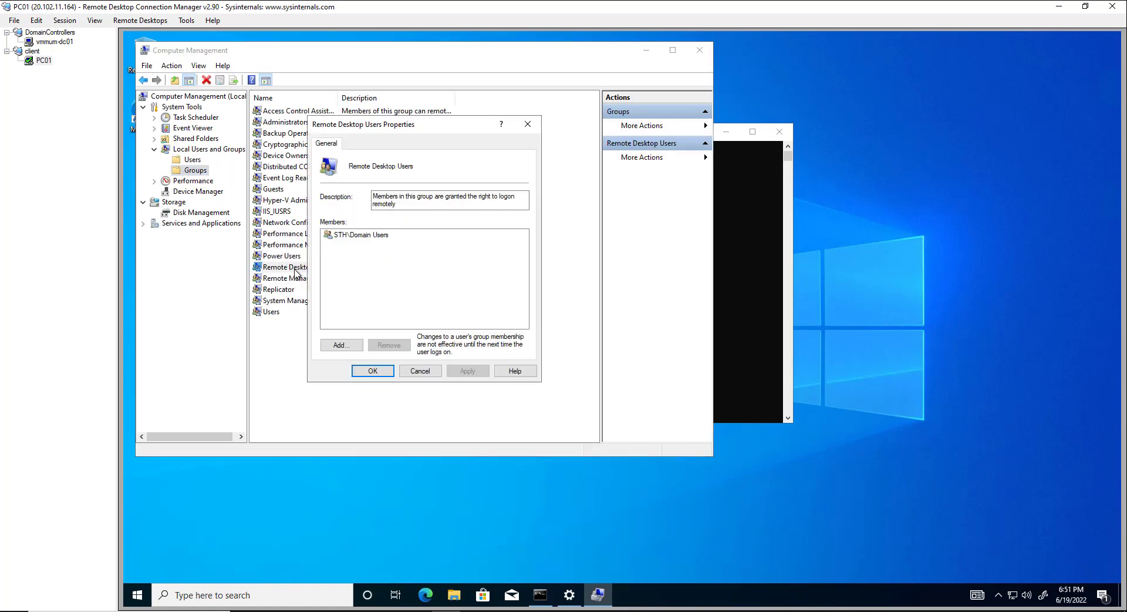
{"action": "left_click", "coordinate": [368, 239]}
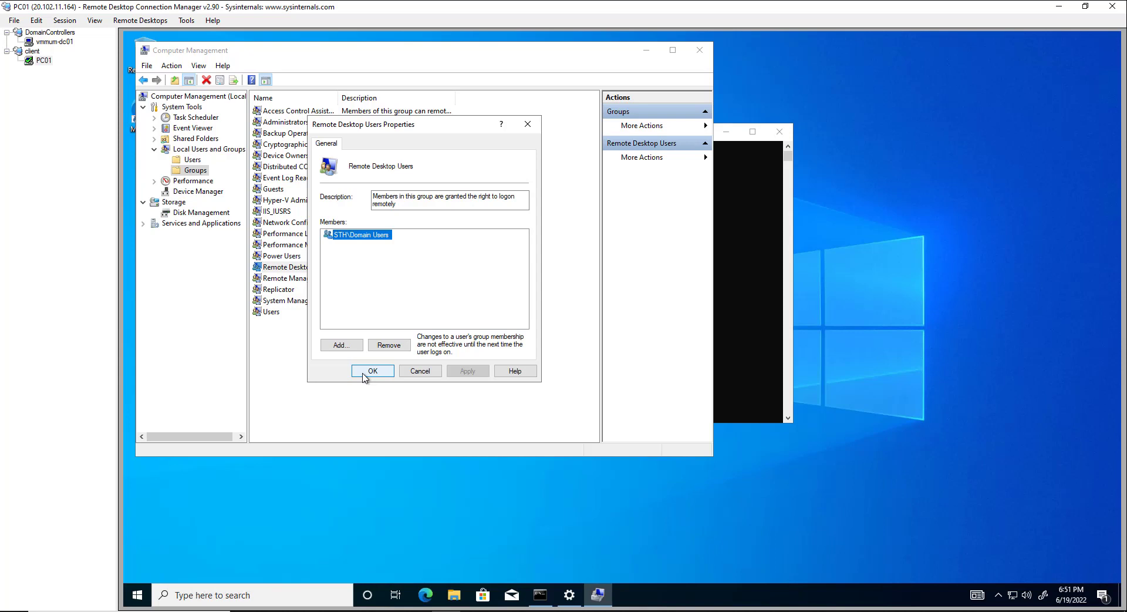
{"action": "left_click", "coordinate": [364, 372]}
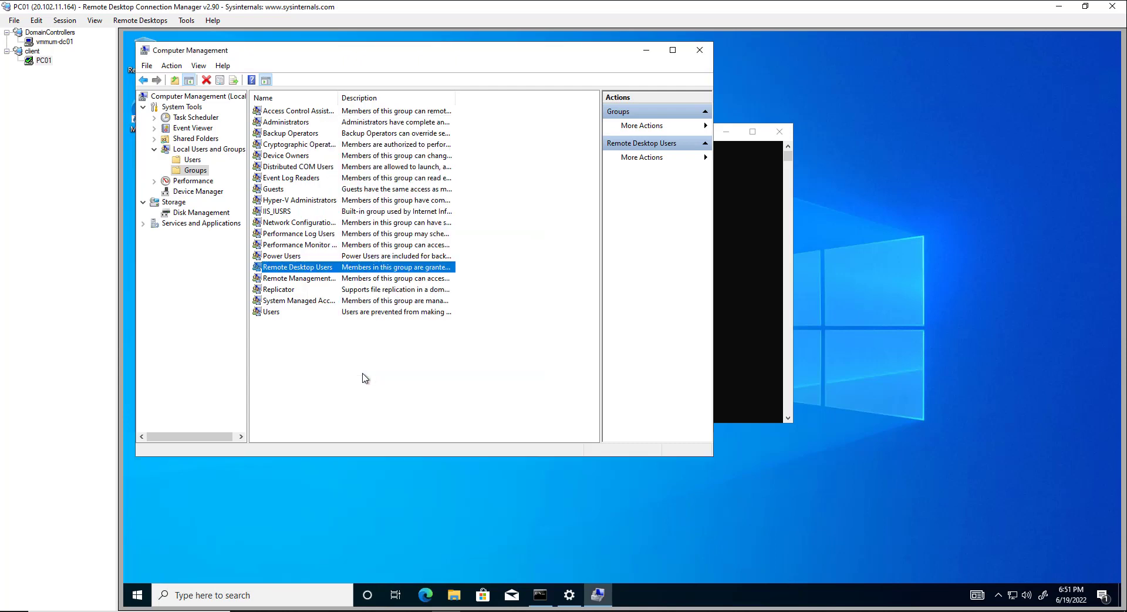
{"action": "left_click", "coordinate": [699, 50]}
Step: Run logoff on PC01, then reconnect and permanently trust its certificate to reach the Welcome screen
{"action": "type", "text": "logoff"}
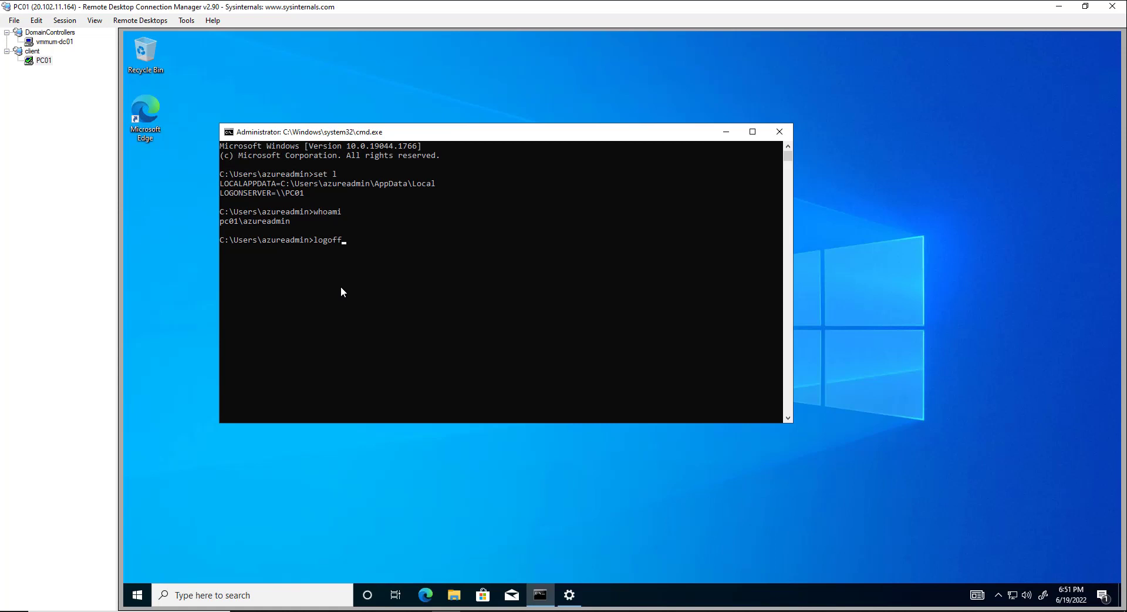
{"action": "key", "text": "Return"}
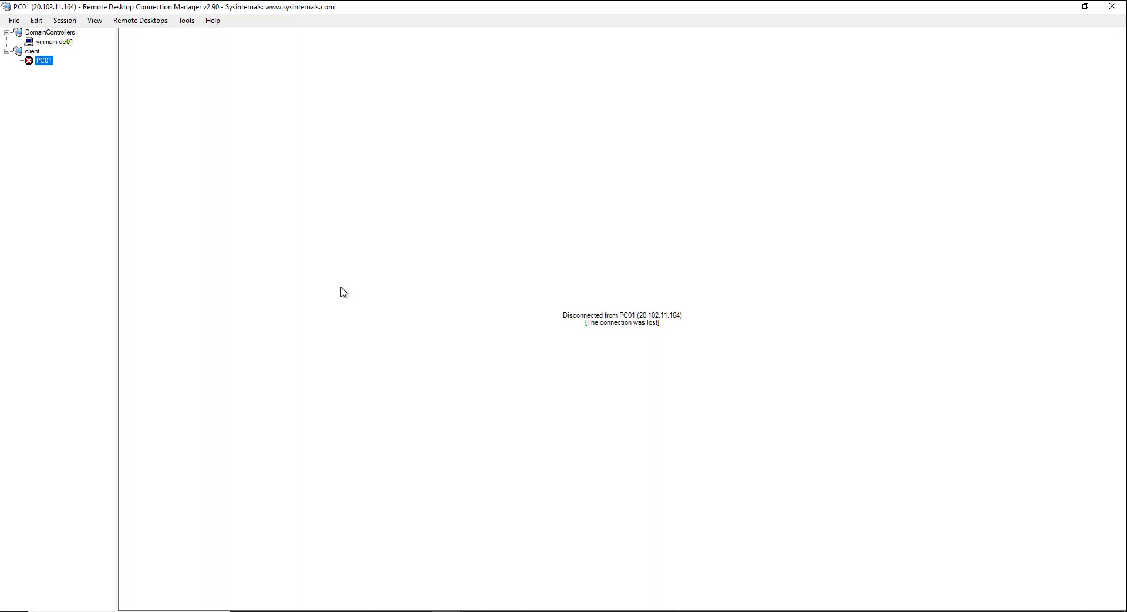
{"action": "double_click", "coordinate": [51, 64]}
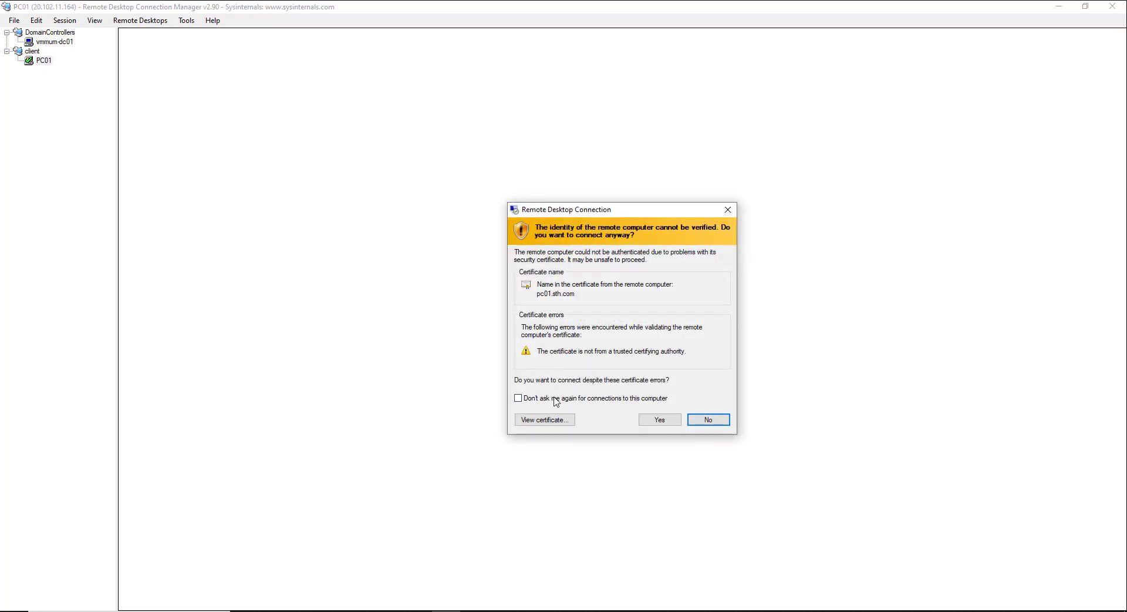
{"action": "left_click", "coordinate": [544, 398]}
{"action": "left_click", "coordinate": [656, 420]}
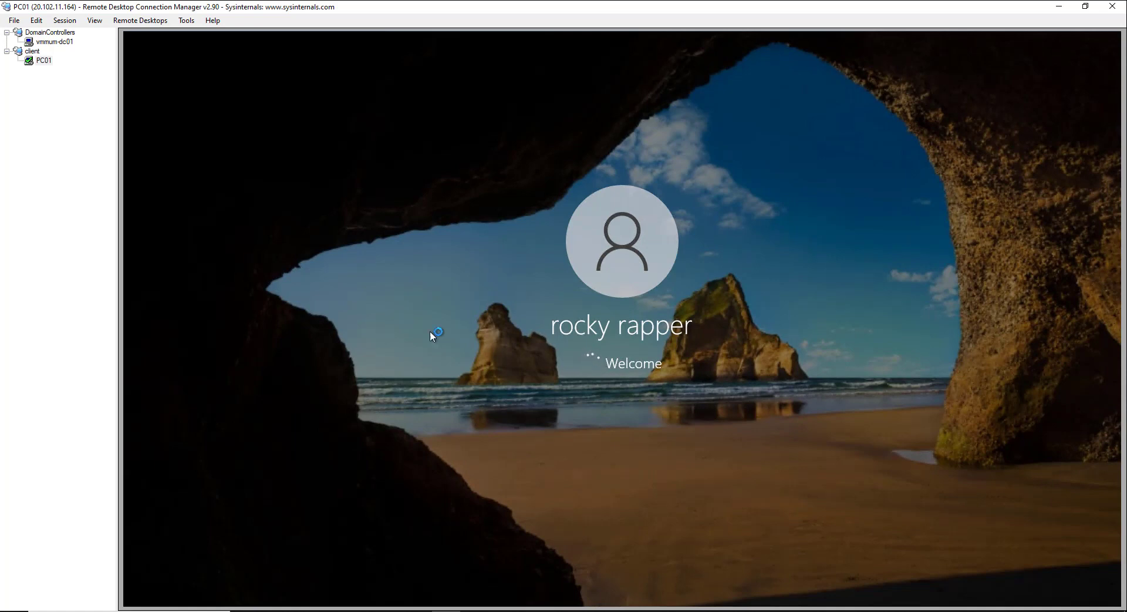
{"action": "right_click", "coordinate": [44, 60]}
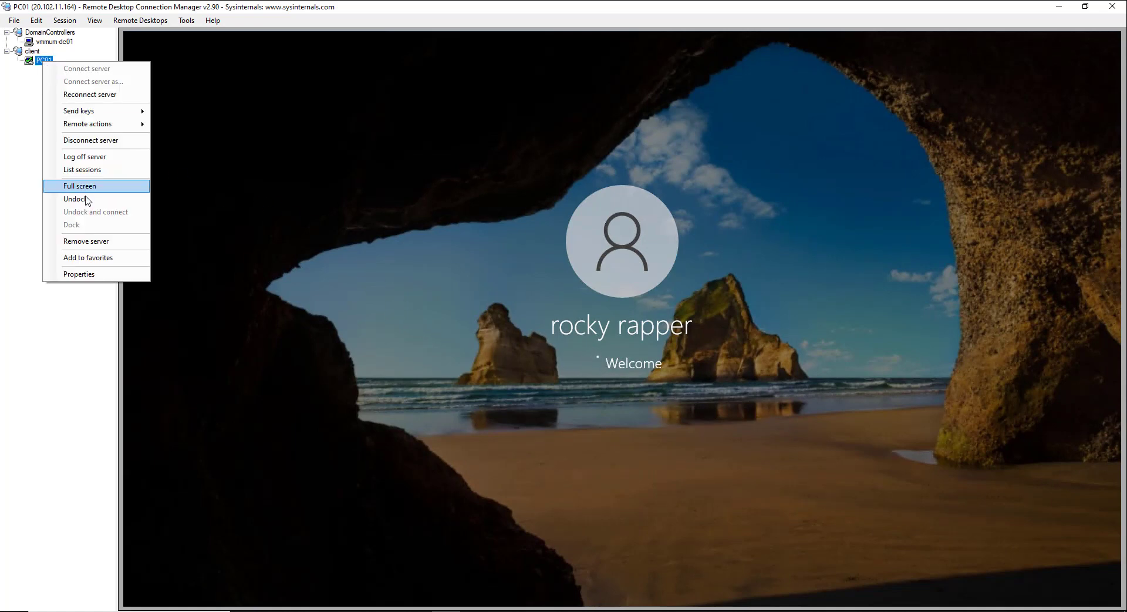
{"action": "left_click", "coordinate": [96, 275]}
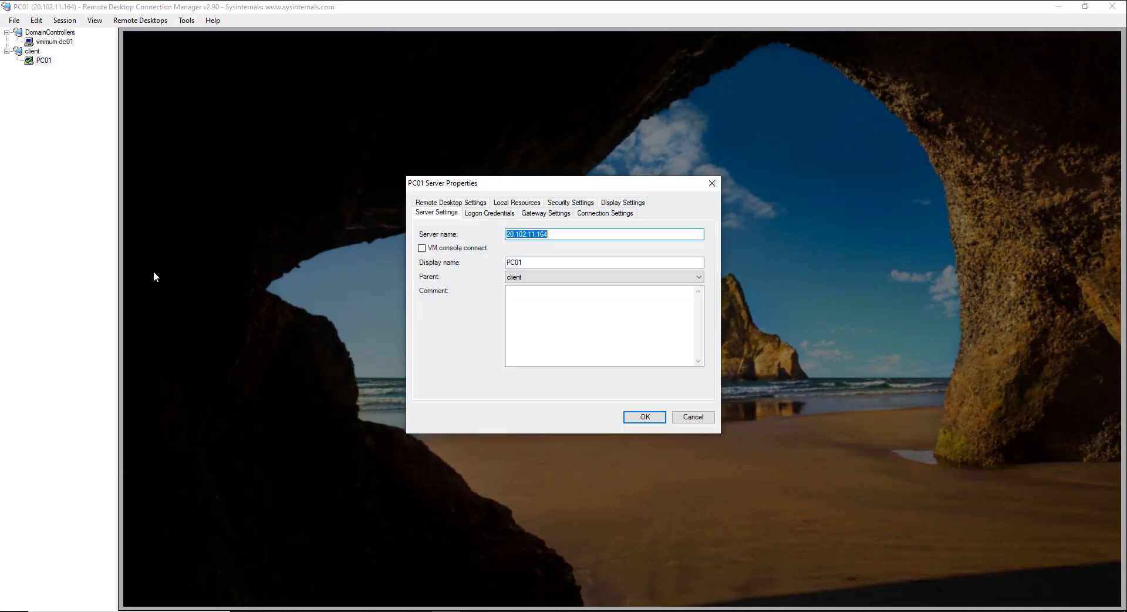
{"action": "left_click", "coordinate": [475, 217]}
{"action": "left_click", "coordinate": [535, 278]}
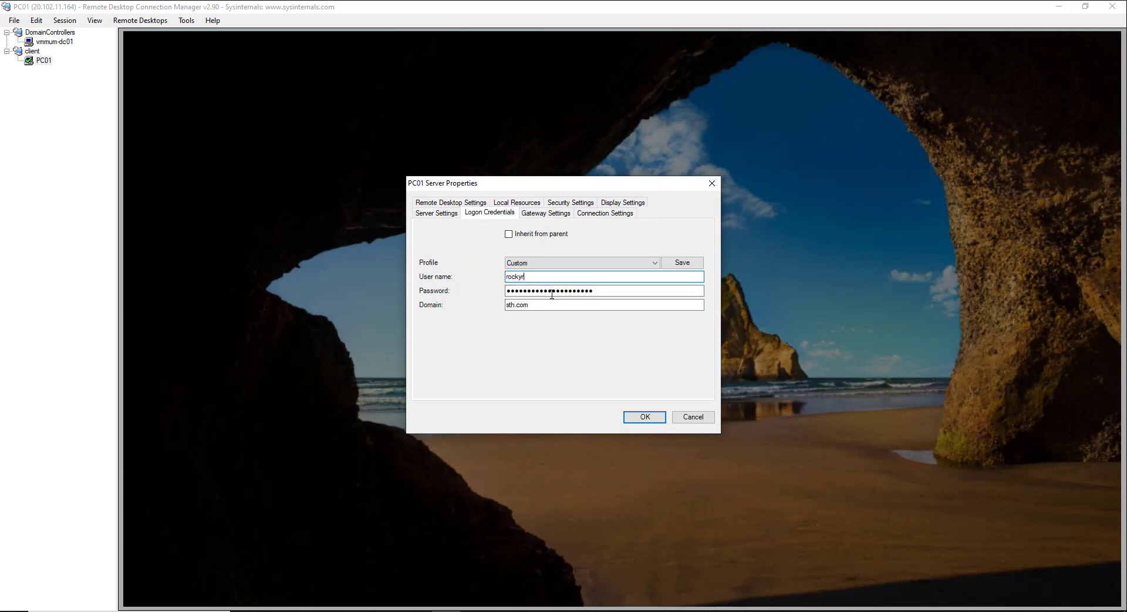
{"action": "left_click", "coordinate": [629, 417]}
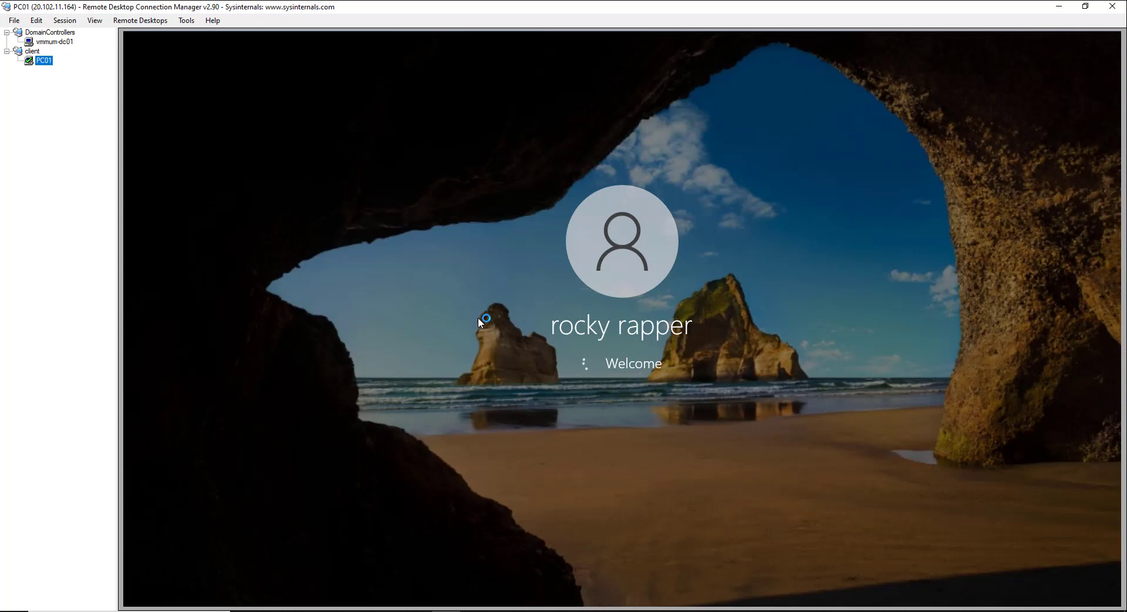